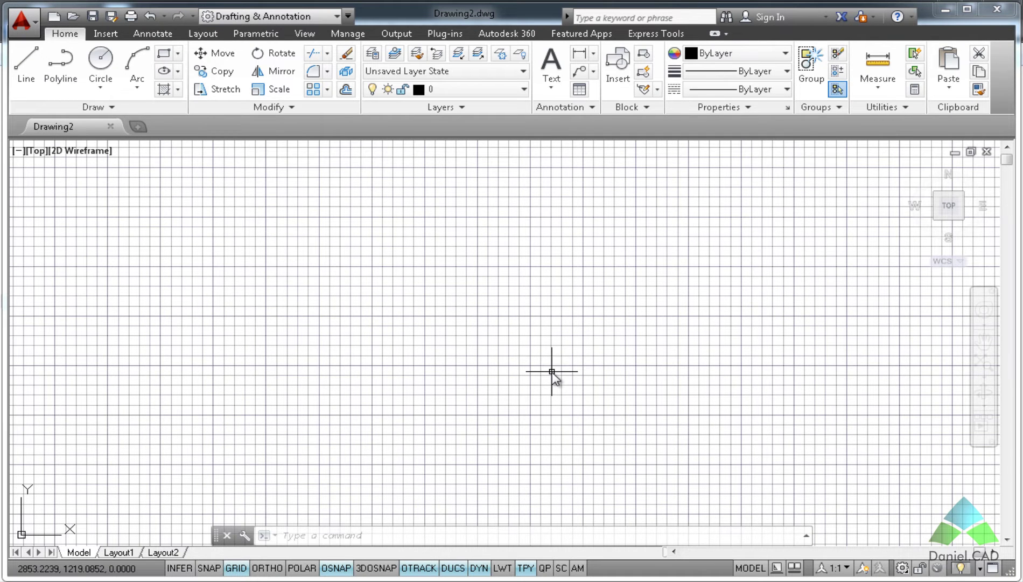
Turn off the grid and compare the model space with the Layout1 sheet, ending in model space.
{"action": "key", "text": "F7"}
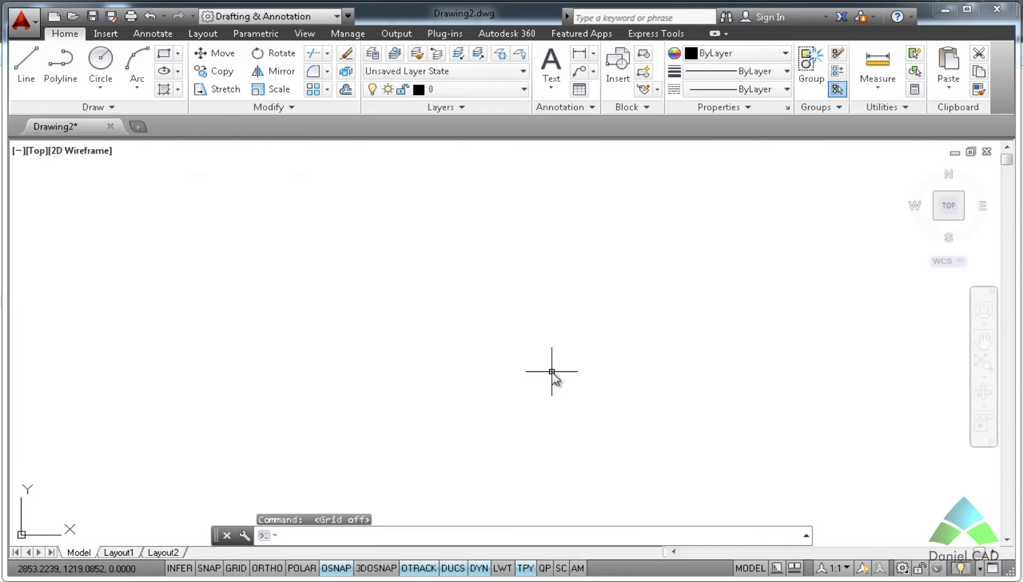
{"action": "left_click", "coordinate": [119, 552]}
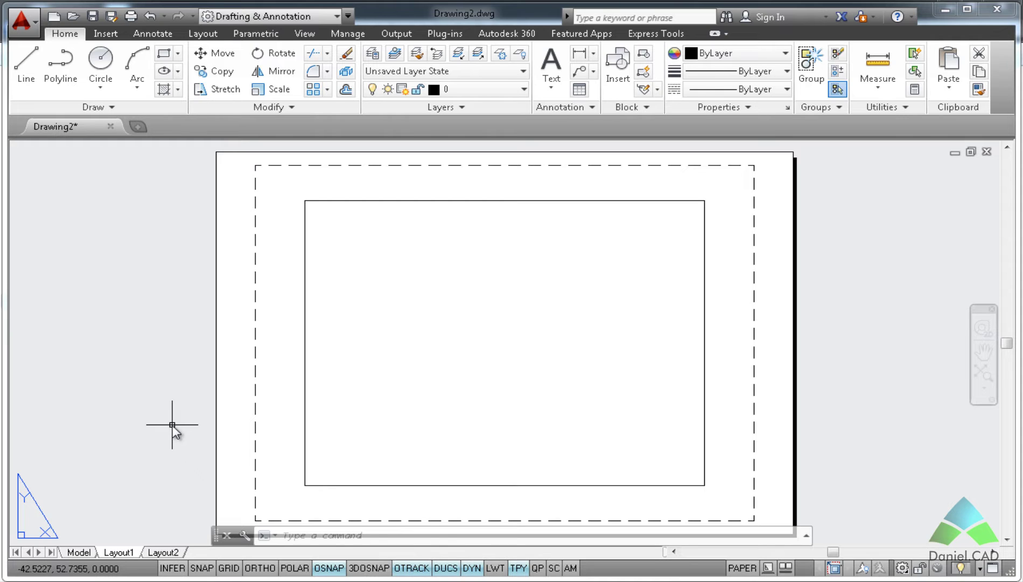
{"action": "left_click", "coordinate": [79, 552]}
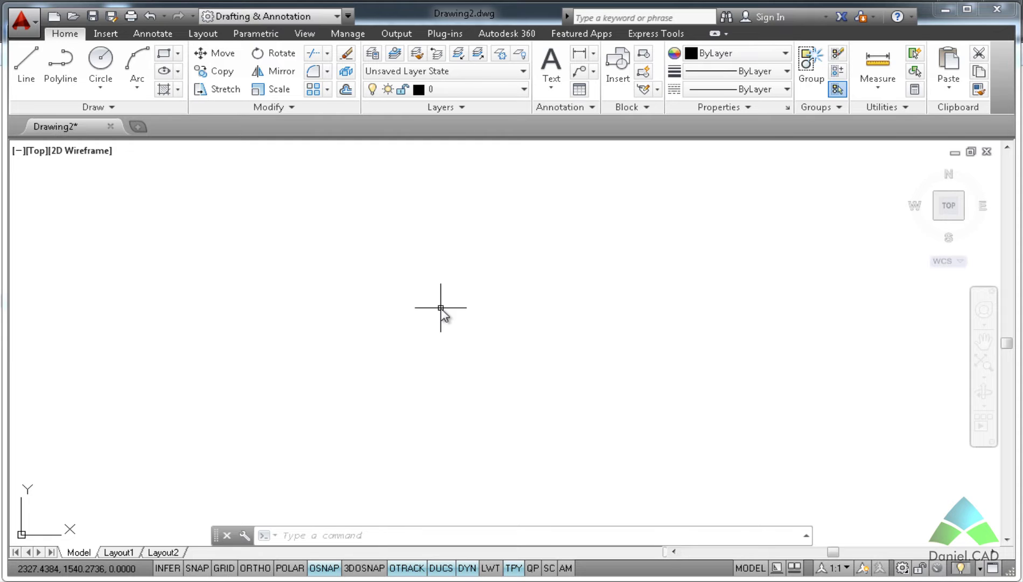
{"action": "left_click", "coordinate": [120, 552]}
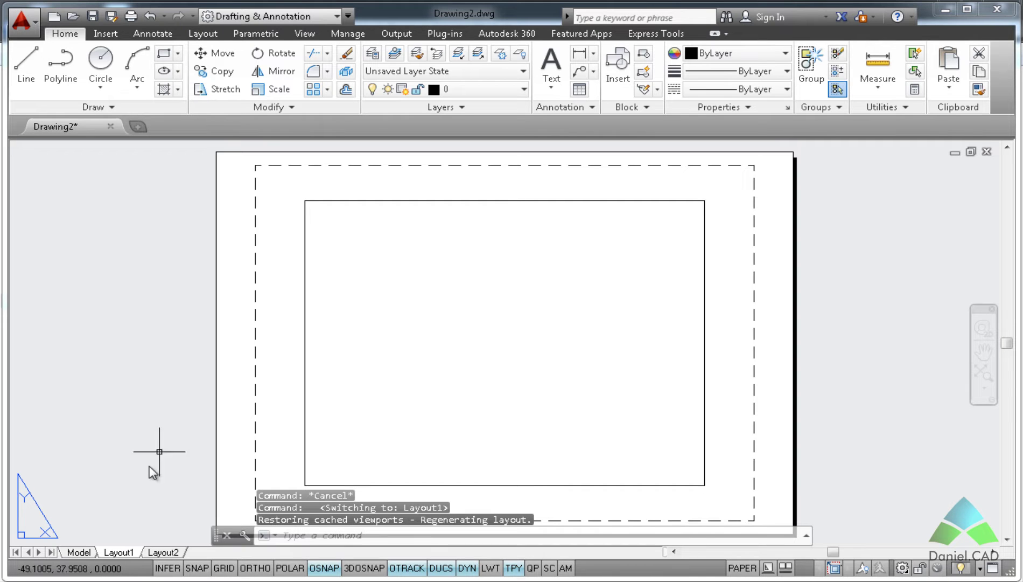
{"action": "left_click", "coordinate": [79, 552]}
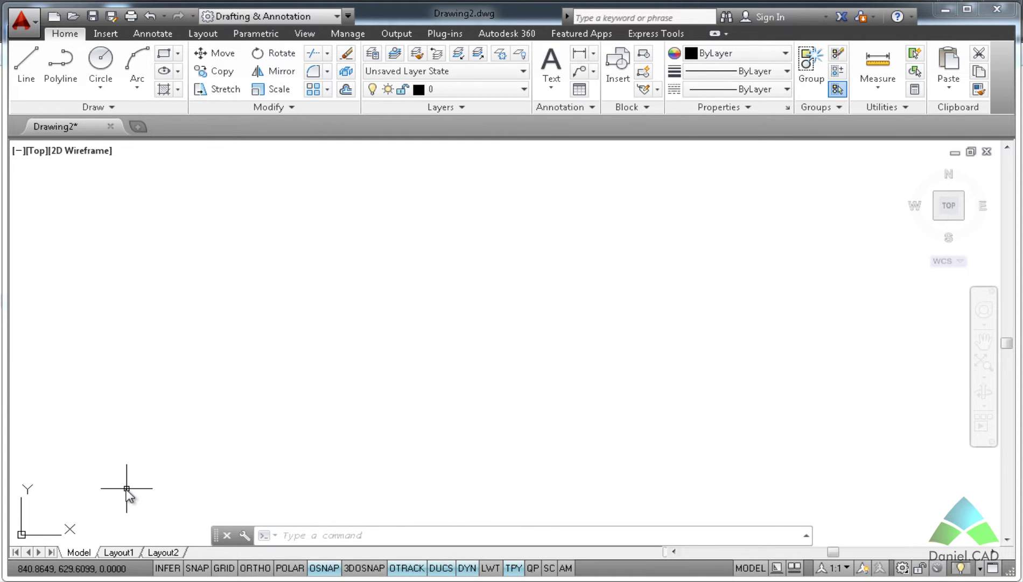
Dock the floating command line along the lower edge of the drawing area.
{"action": "left_click_drag", "start_coordinate": [217, 532], "coordinate": [245, 532]}
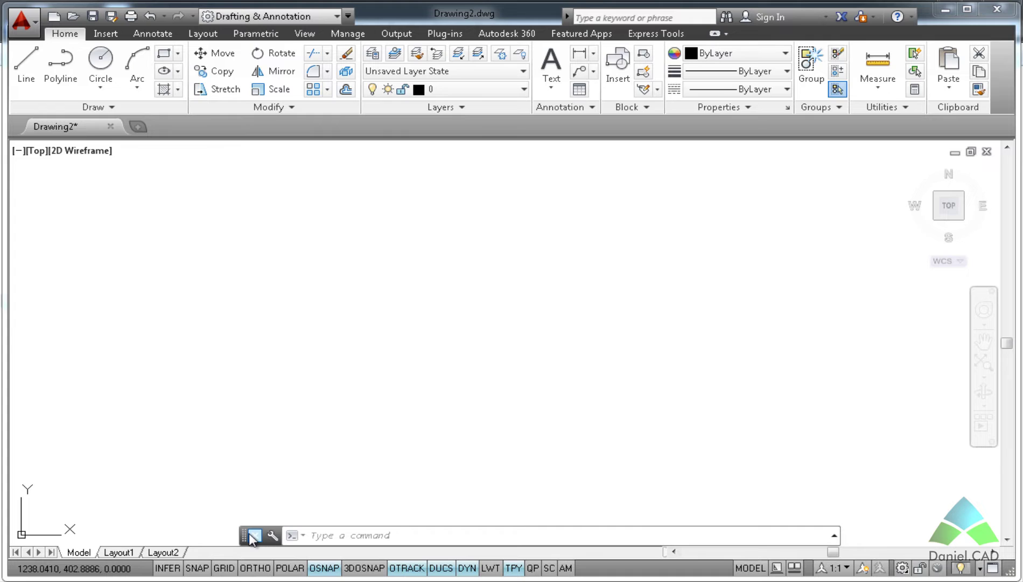
{"action": "left_click", "coordinate": [244, 534]}
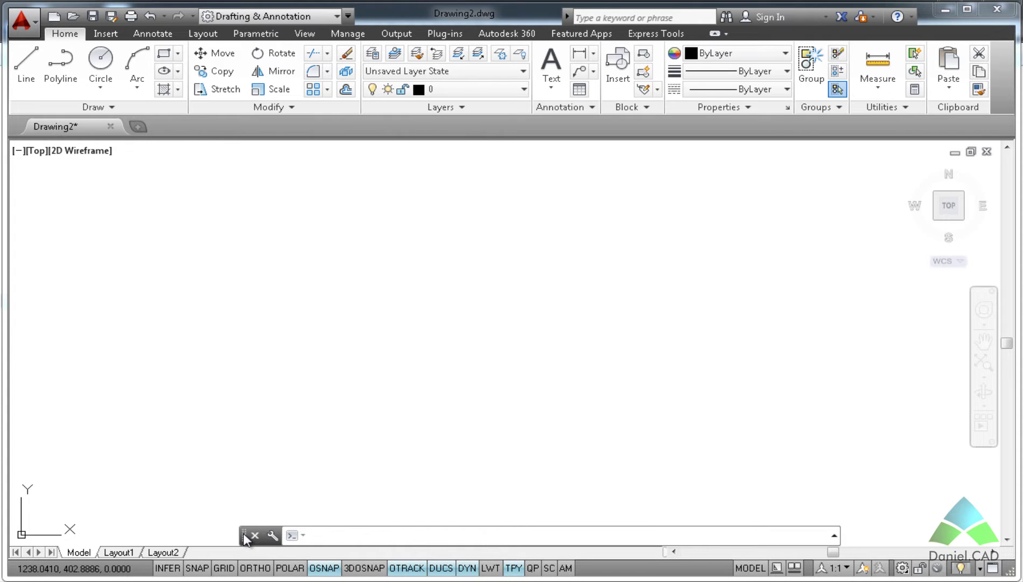
{"action": "left_click_drag", "start_coordinate": [244, 537], "coordinate": [32, 562]}
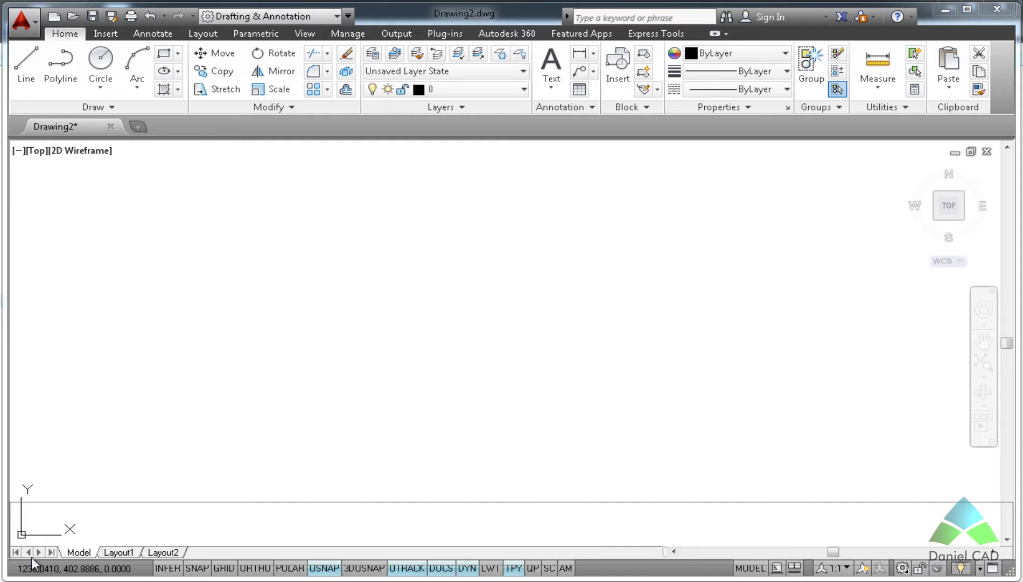
{"action": "left_click_drag", "start_coordinate": [32, 562], "coordinate": [34, 563]}
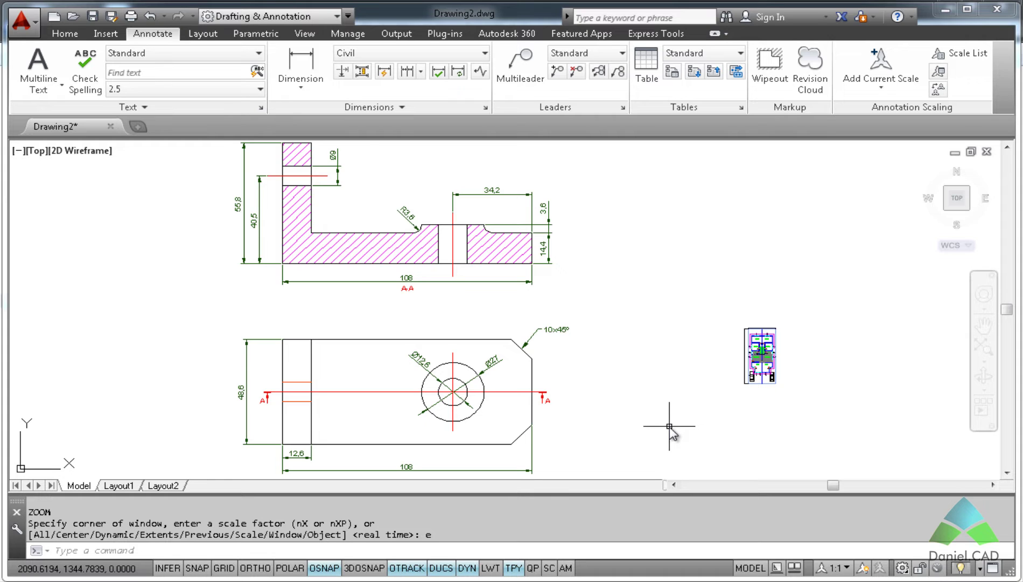
Measure the width of the floor plan's lot between the two corners of its upper edge.
{"action": "scroll", "coordinate": [765, 380], "scroll_direction": "up", "scroll_amount": 6}
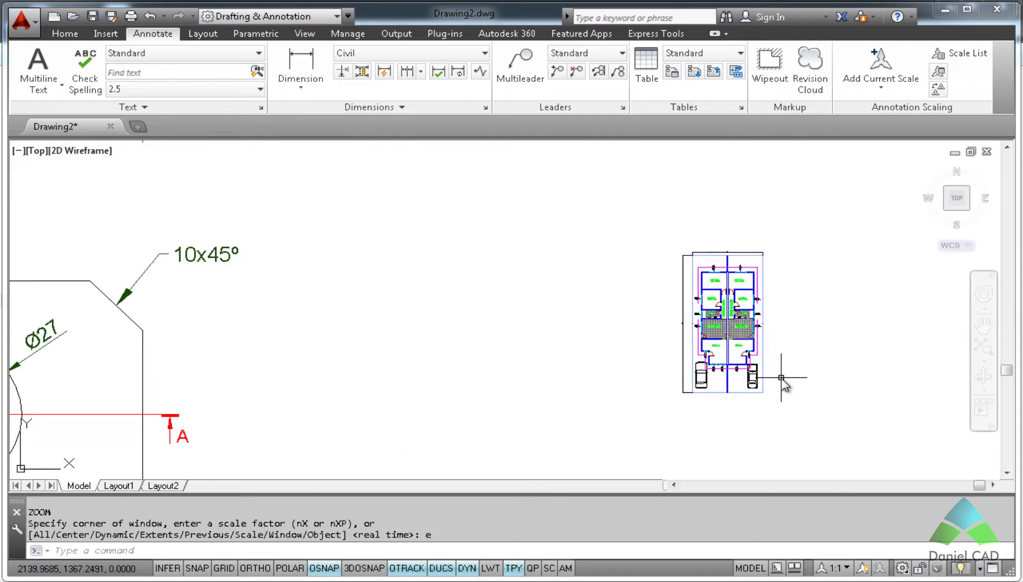
{"action": "scroll", "coordinate": [606, 388], "scroll_direction": "up", "scroll_amount": 4}
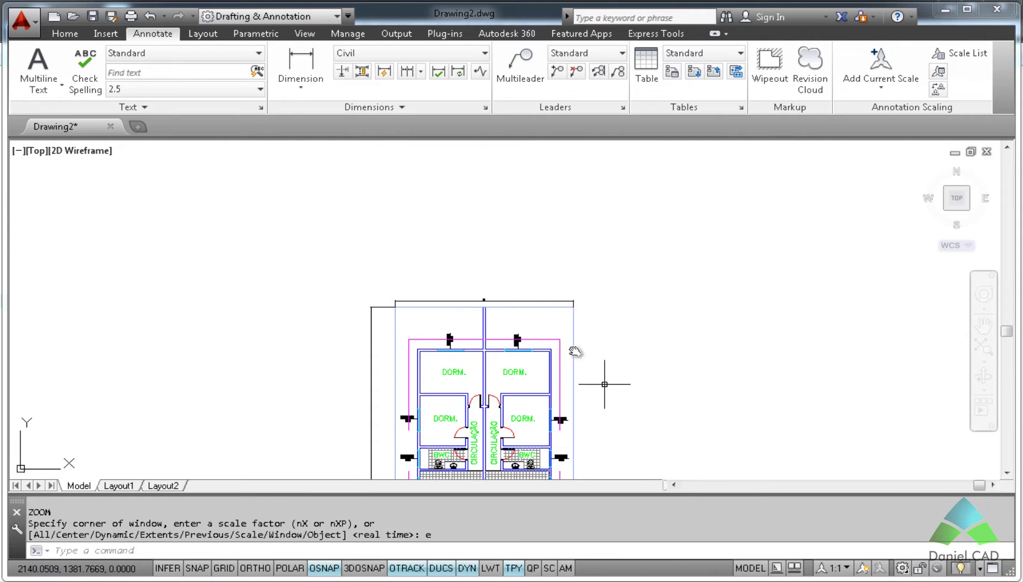
{"action": "scroll", "coordinate": [338, 407], "scroll_direction": "down", "scroll_amount": 8}
{"action": "scroll", "coordinate": [402, 297], "scroll_direction": "up", "scroll_amount": 10}
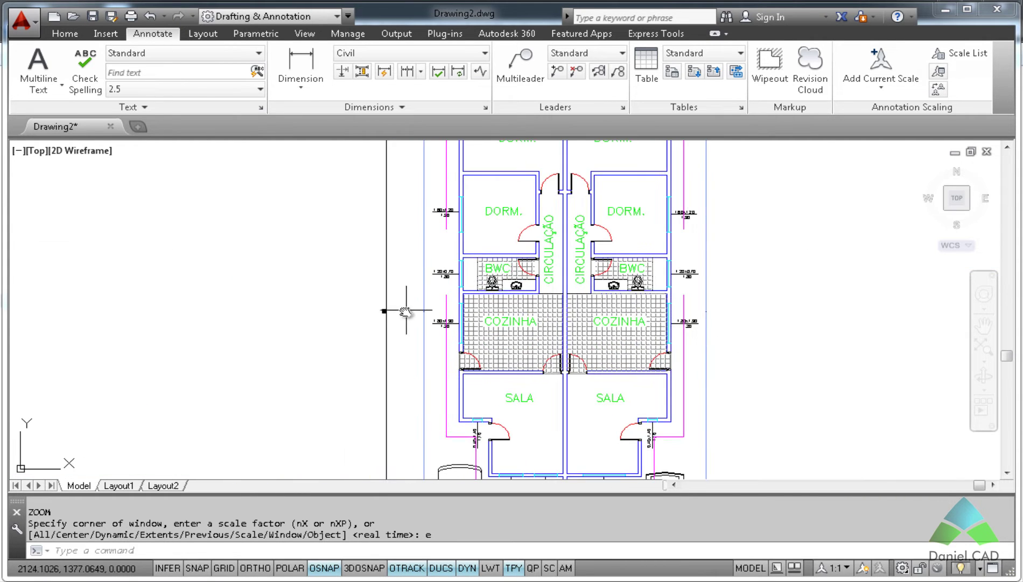
{"action": "scroll", "coordinate": [398, 314], "scroll_direction": "down", "scroll_amount": 5}
{"action": "scroll", "coordinate": [398, 314], "scroll_direction": "up", "scroll_amount": 3}
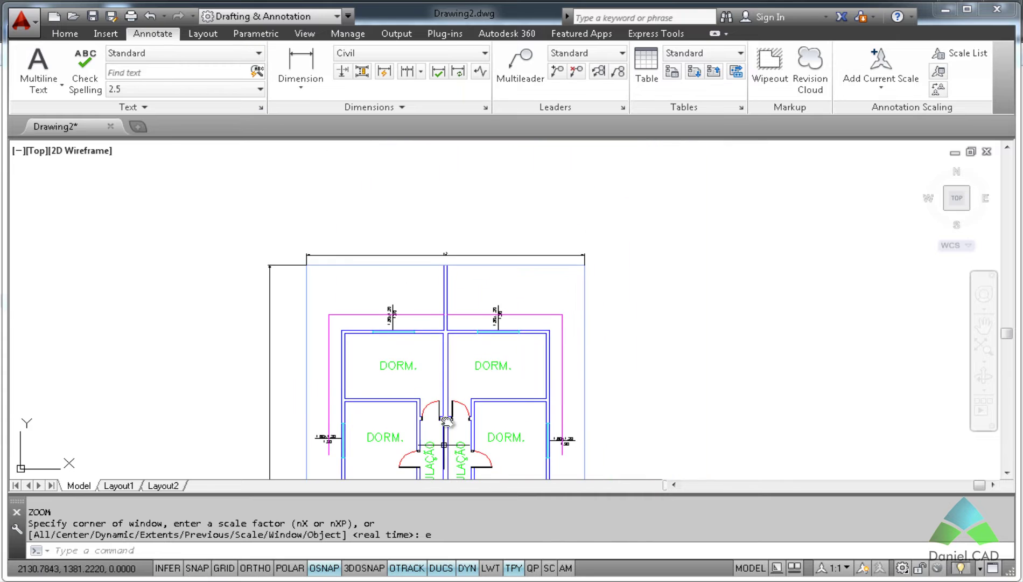
{"action": "scroll", "coordinate": [387, 328], "scroll_direction": "up", "scroll_amount": 4}
{"action": "type", "text": "di"}
{"action": "key", "text": "Return"}
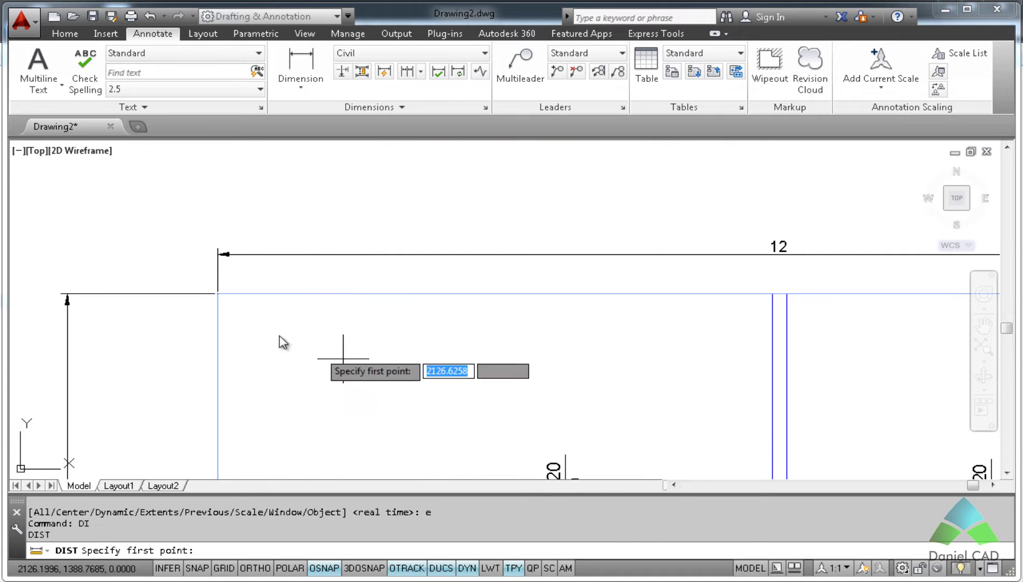
{"action": "left_click", "coordinate": [218, 293]}
{"action": "scroll", "coordinate": [616, 324], "scroll_direction": "down", "scroll_amount": 2}
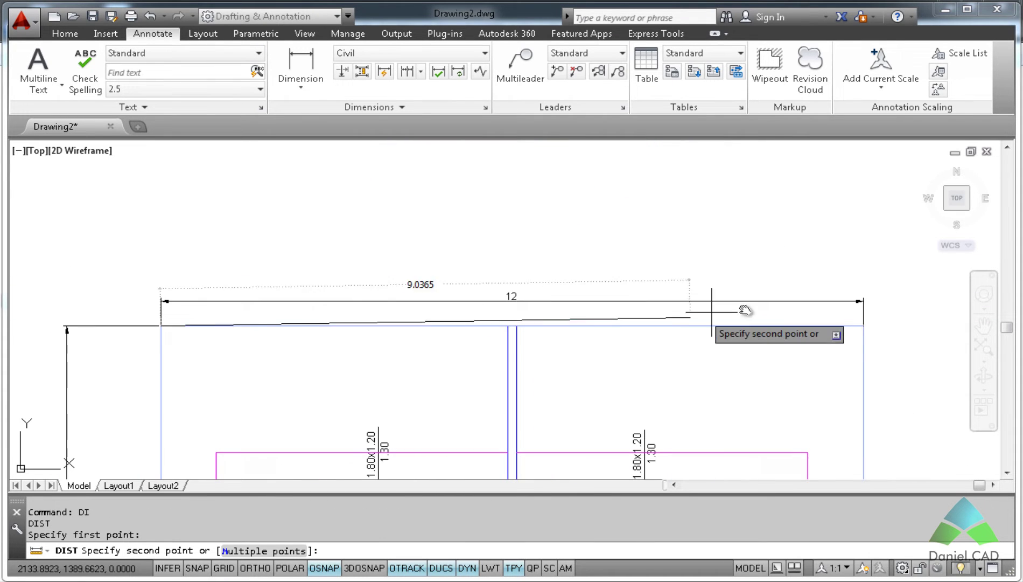
{"action": "left_click", "coordinate": [855, 326]}
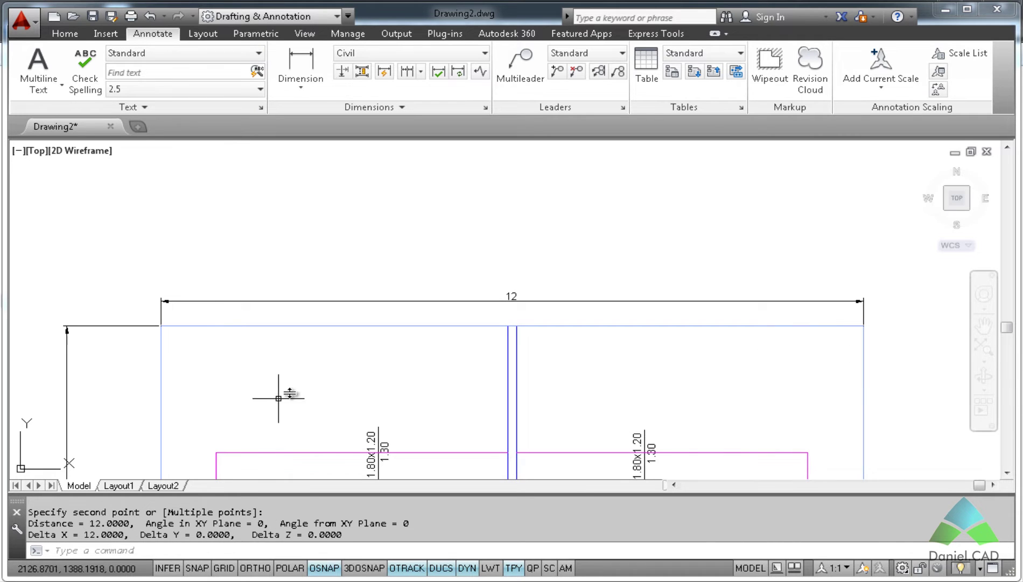
{"action": "key", "text": "Escape"}
{"action": "key", "text": "Escape"}
{"action": "type", "text": "ze"}
{"action": "key", "text": "Return"}
{"action": "key", "text": "Escape"}
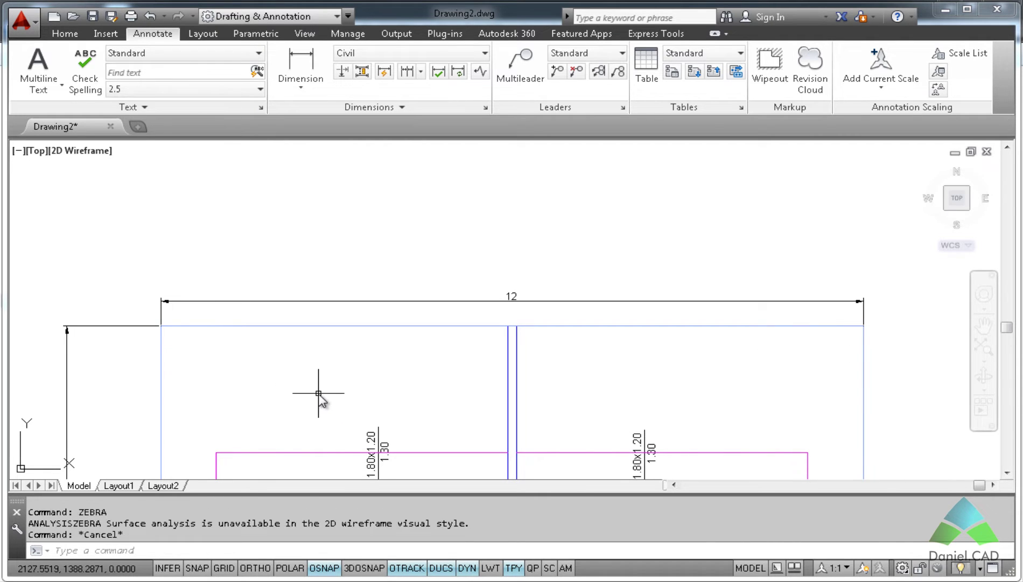
{"action": "key", "text": "Return"}
{"action": "key", "text": "Escape"}
Zoom to the drawing extents to show the mechanical part and the floor plan together.
{"action": "type", "text": "z"}
{"action": "key", "text": "Return"}
{"action": "type", "text": "e"}
{"action": "key", "text": "Return"}
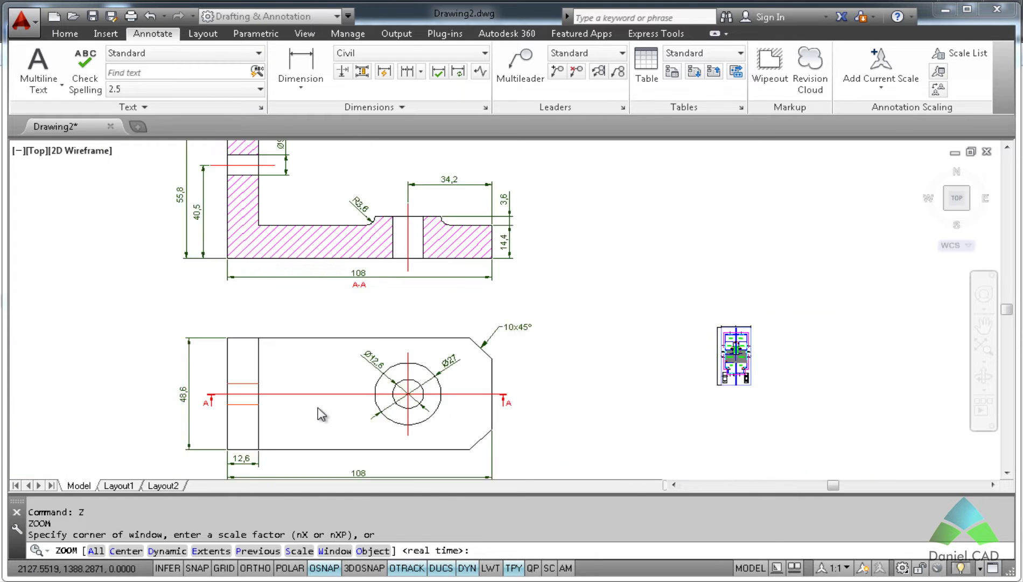
Open Layout1 and rename it "Folha A4".
{"action": "left_click", "coordinate": [121, 486]}
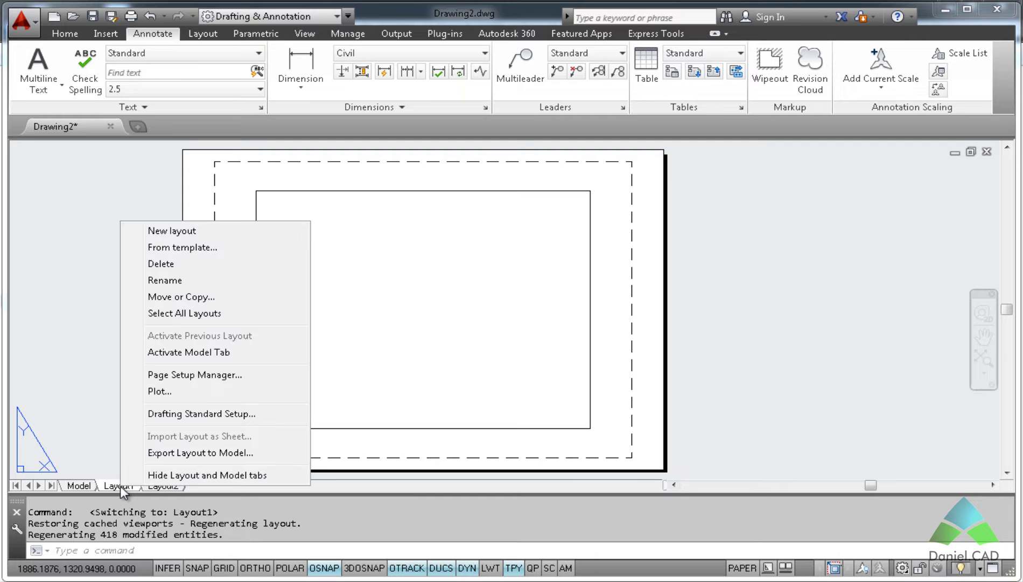
{"action": "right_click", "coordinate": [120, 485]}
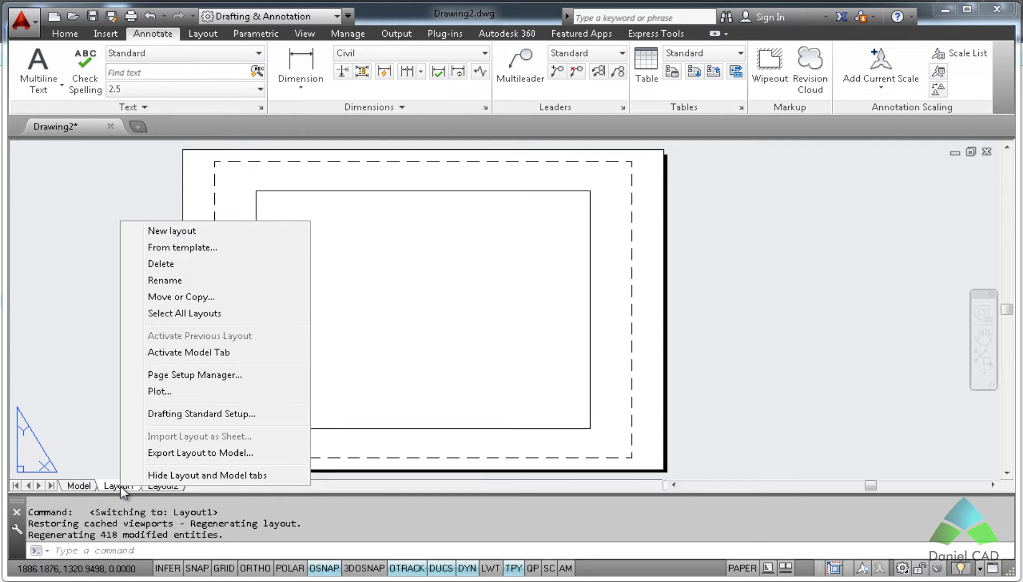
{"action": "left_click", "coordinate": [181, 281]}
{"action": "type", "text": "F"}
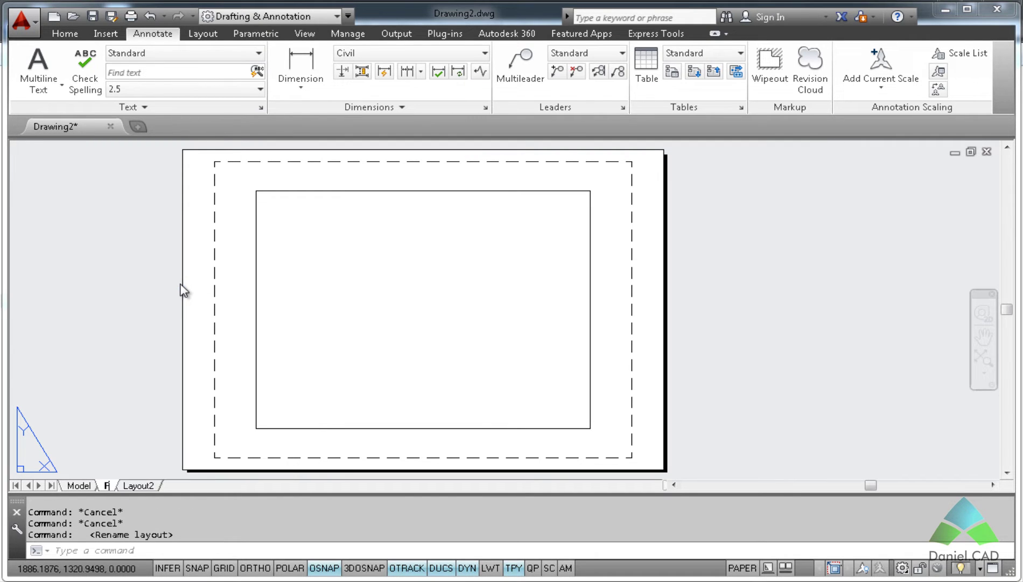
{"action": "type", "text": "olha A4"}
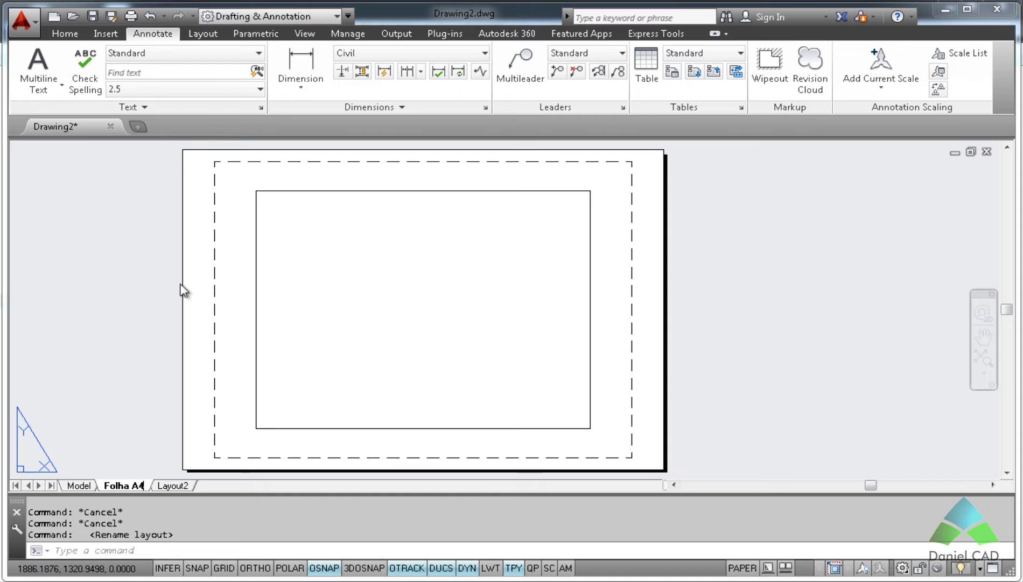
{"action": "left_click", "coordinate": [143, 321]}
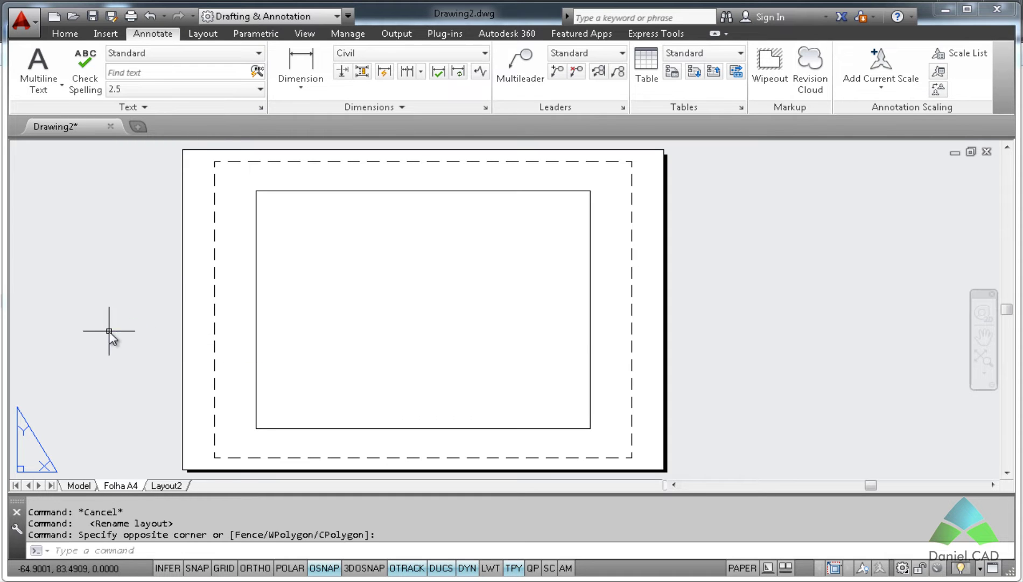
Create a new page setup named "Folha A4 - YT" for the Folha A4 layout, starting with *Folha A4*.
{"action": "right_click", "coordinate": [125, 487]}
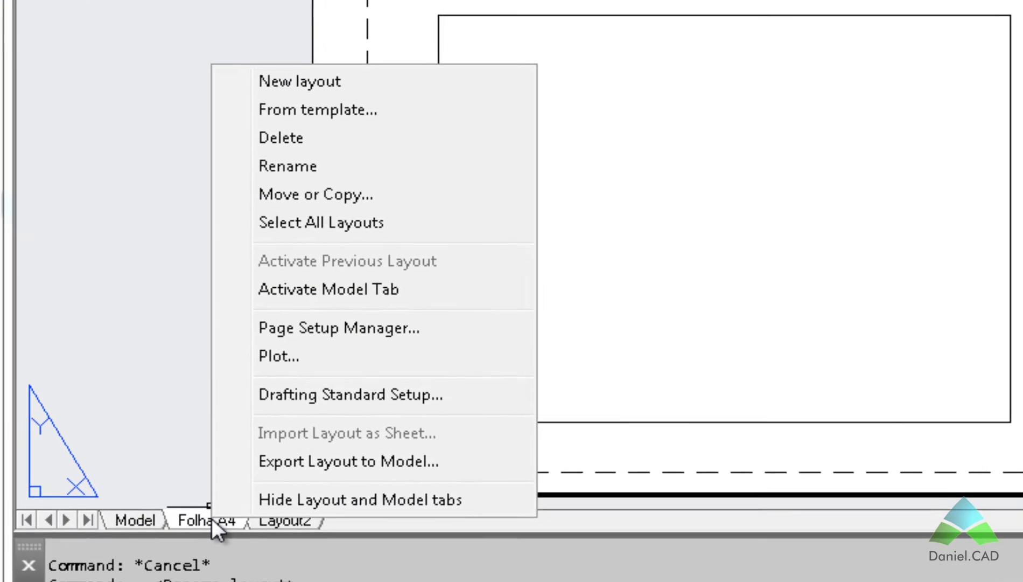
{"action": "left_click", "coordinate": [393, 328]}
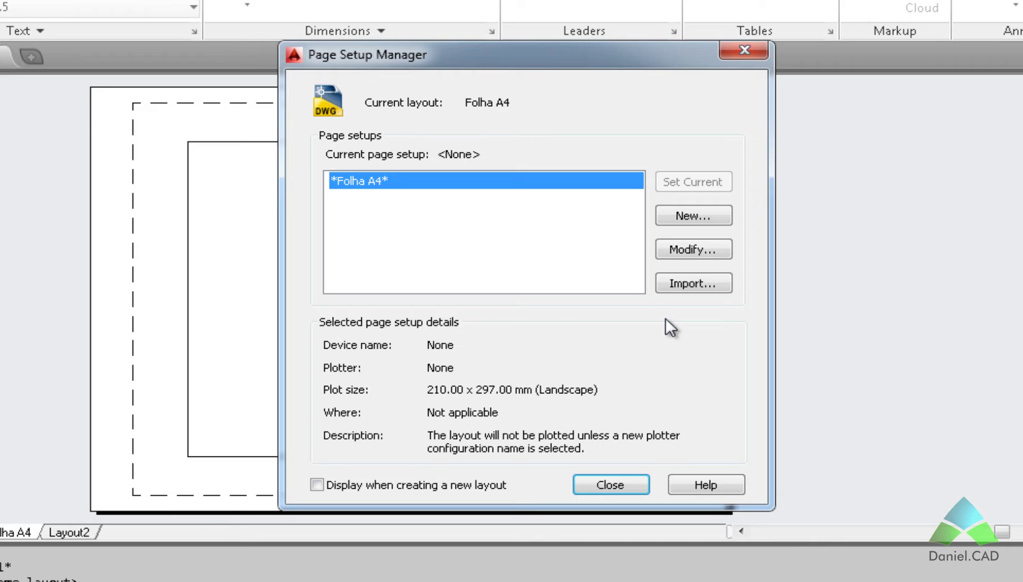
{"action": "left_click", "coordinate": [695, 217]}
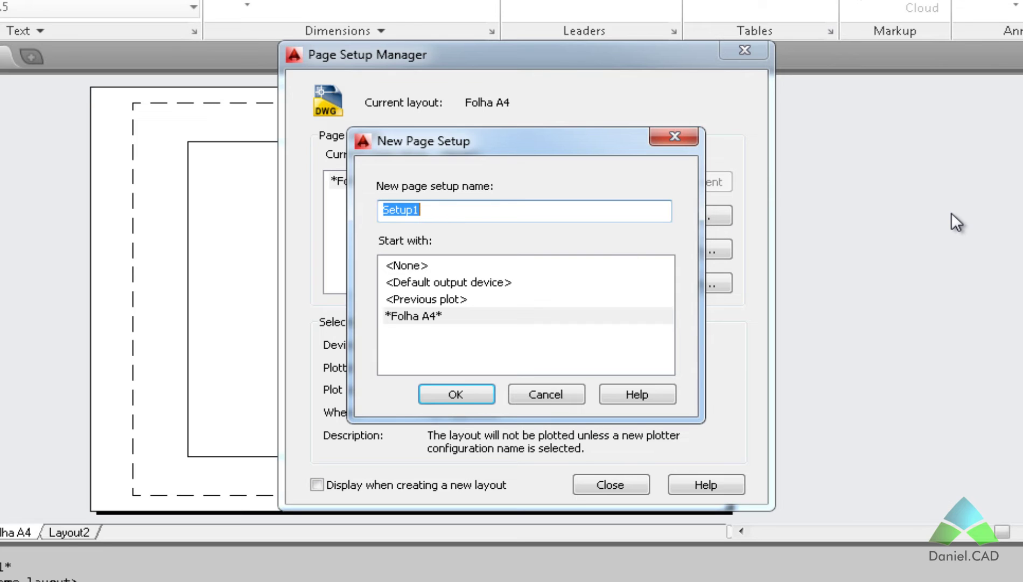
{"action": "type", "text": "Folha A"}
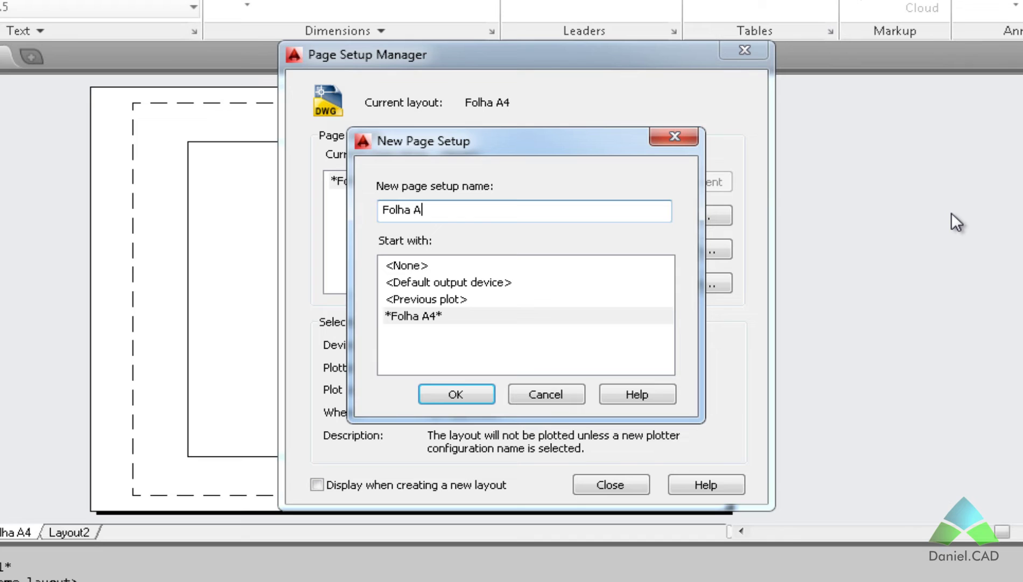
{"action": "type", "text": "4 - YT"}
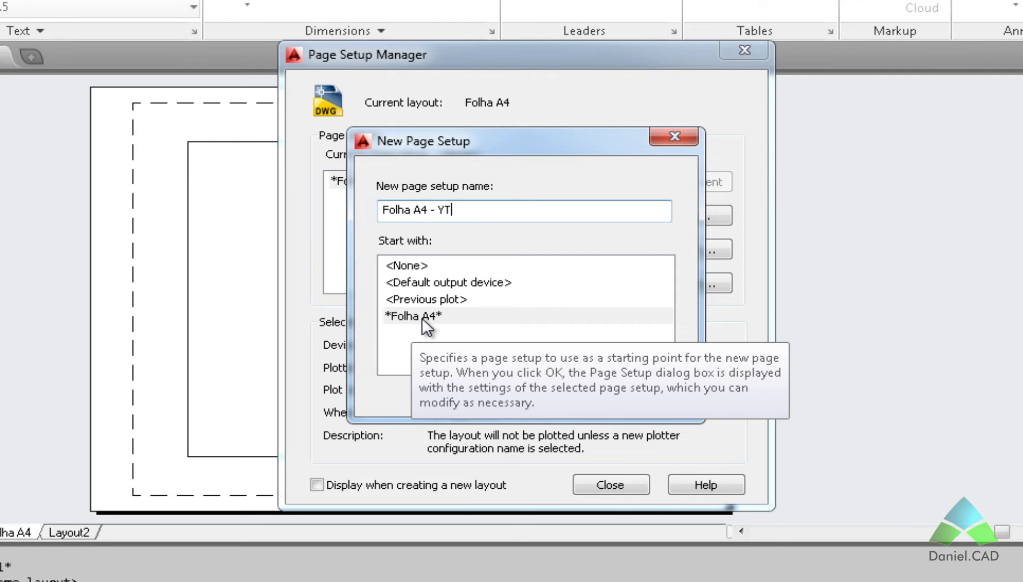
{"action": "left_click", "coordinate": [484, 397]}
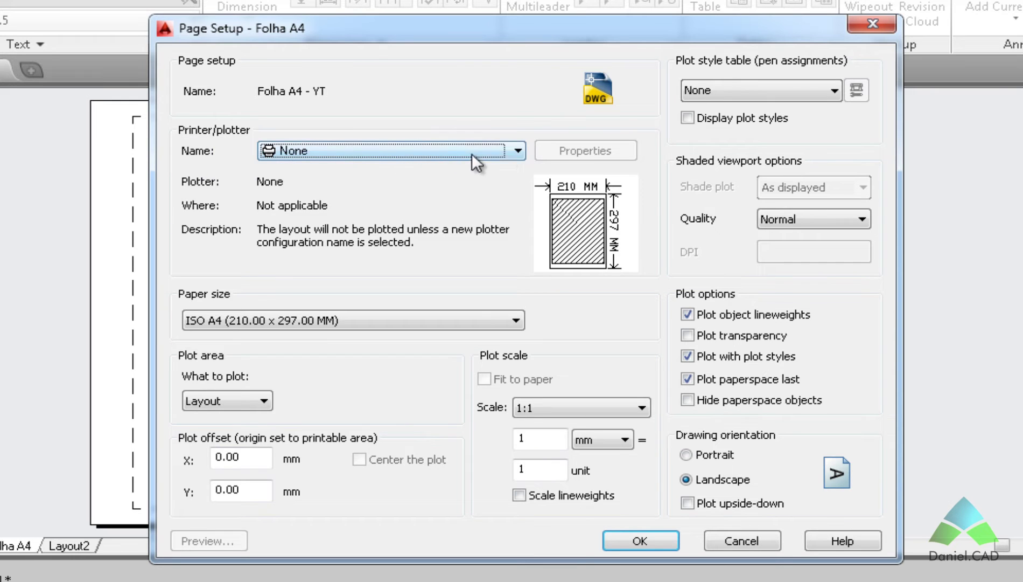
Set the page setup's plotter to DWG To PDF.pc3.
{"action": "left_click", "coordinate": [516, 152]}
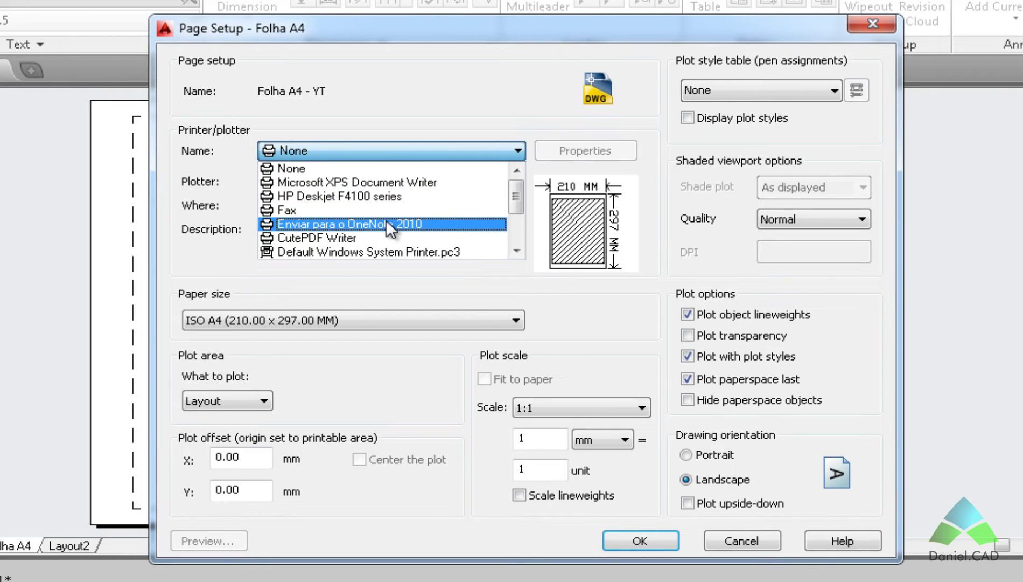
{"action": "scroll", "coordinate": [385, 219], "scroll_direction": "down", "scroll_amount": 2}
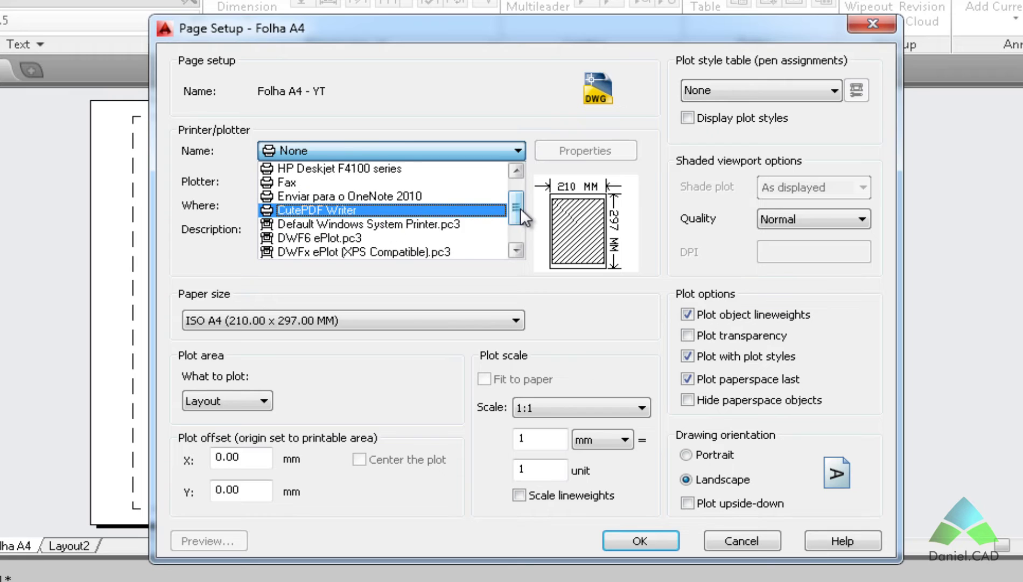
{"action": "left_click_drag", "start_coordinate": [518, 208], "coordinate": [518, 232]}
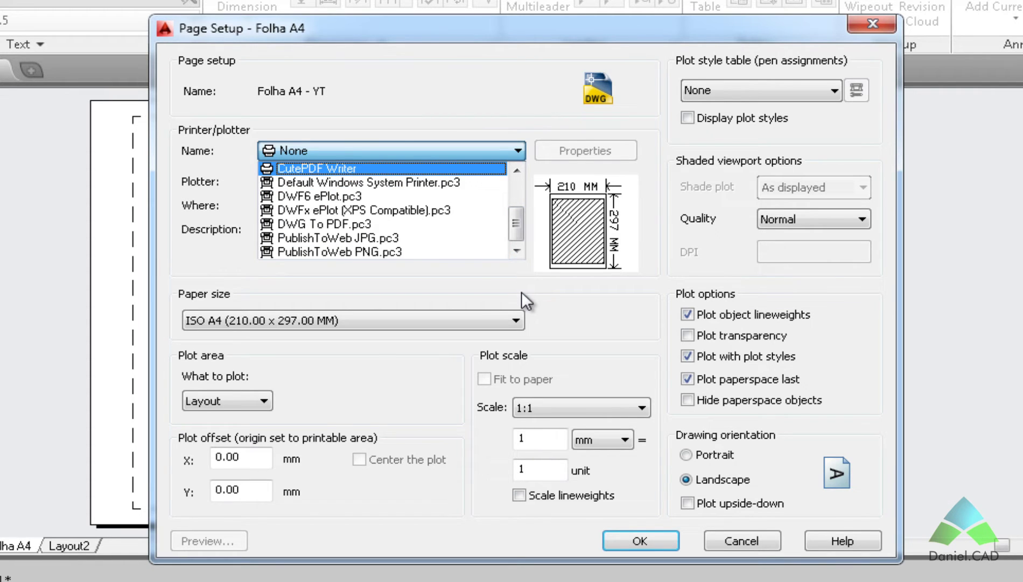
{"action": "left_click", "coordinate": [308, 224]}
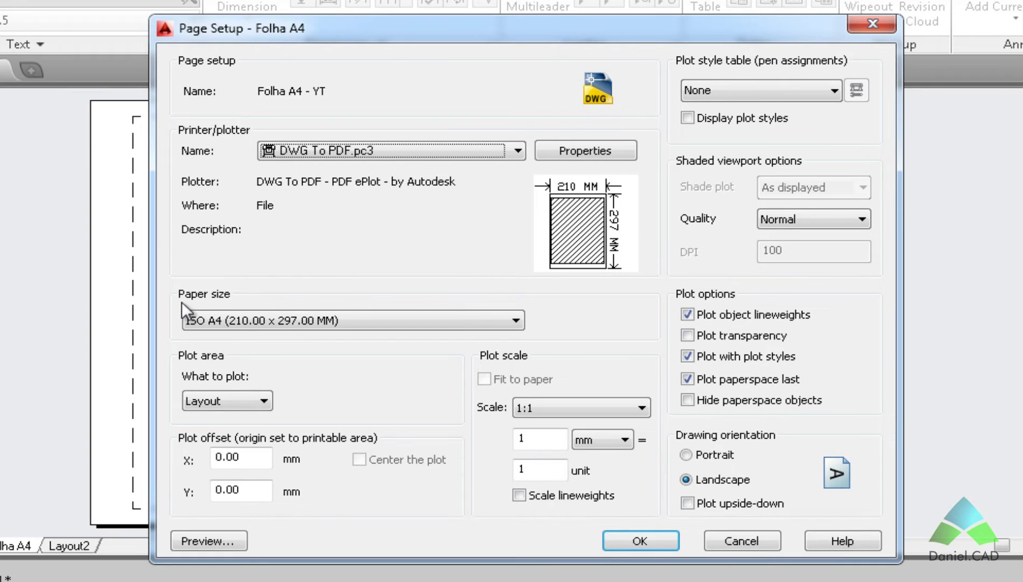
Try the ISO A1 (841.00 x 594.00 MM) and ISO A4 (297.00 x 210.00 MM) paper sizes, then return to ISO A4 (210.00 x 297.00 MM).
{"action": "left_click", "coordinate": [237, 321]}
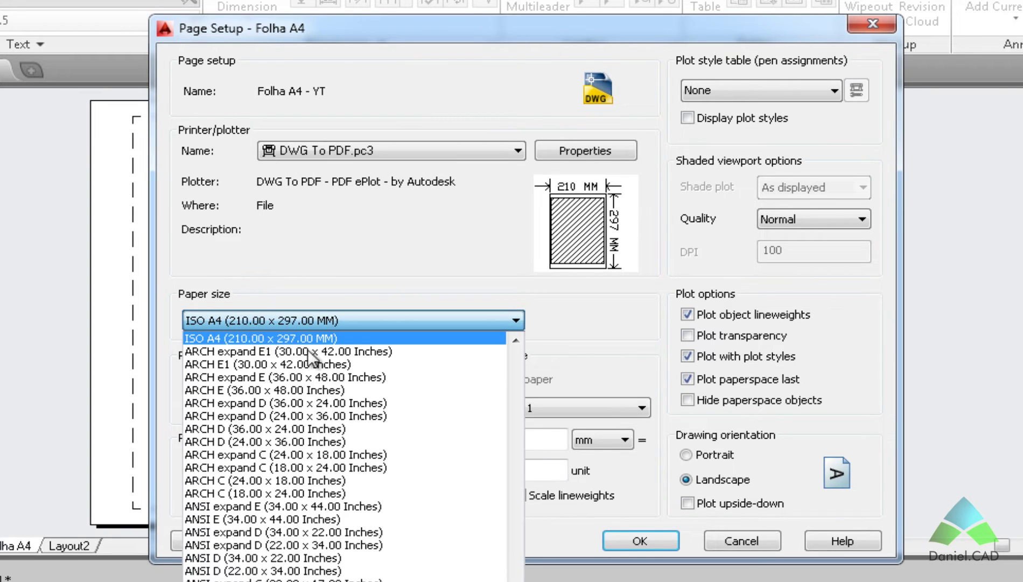
{"action": "left_click_drag", "start_coordinate": [514, 340], "coordinate": [526, 539]}
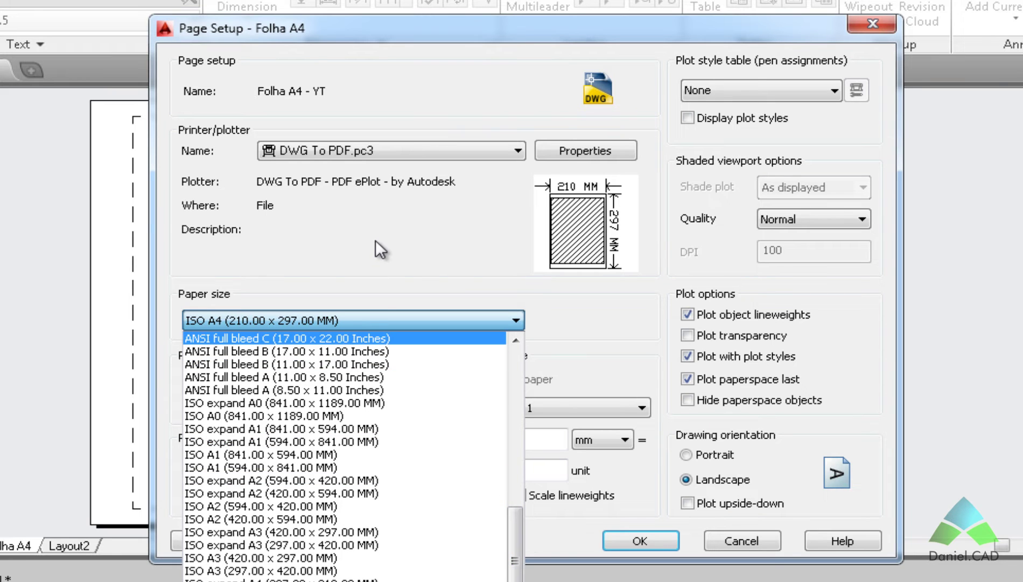
{"action": "left_click", "coordinate": [286, 455]}
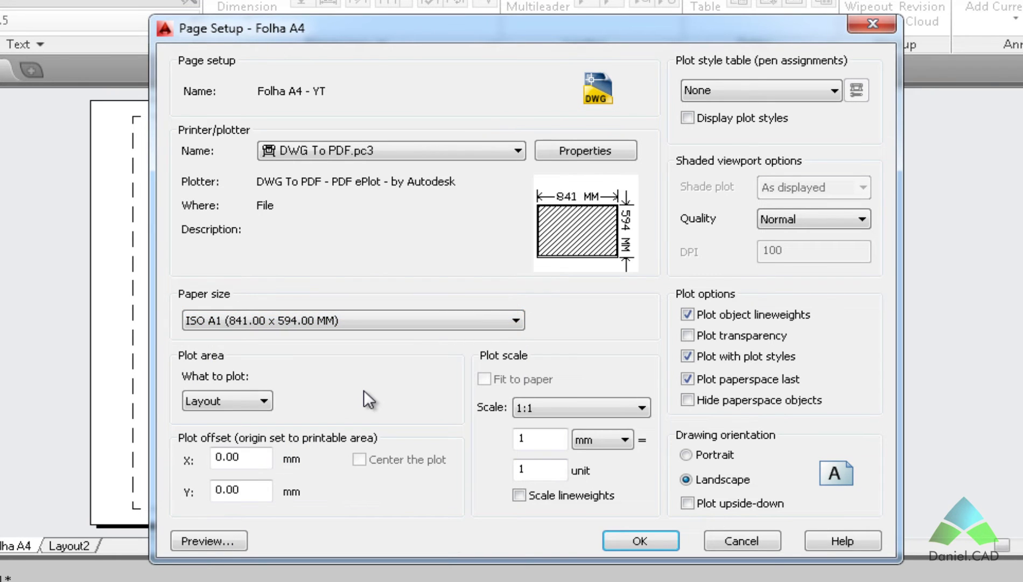
{"action": "left_click", "coordinate": [364, 323]}
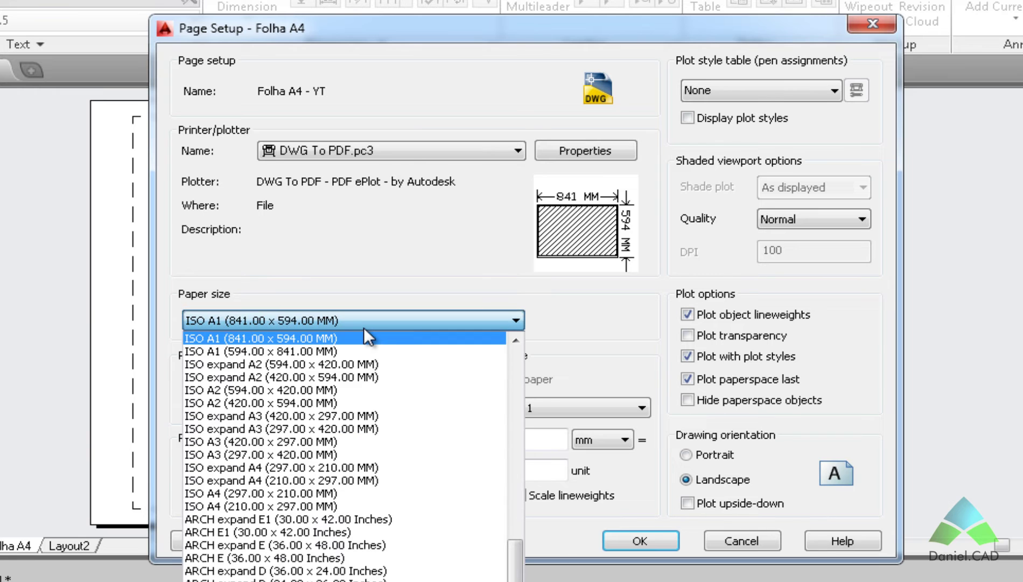
{"action": "left_click", "coordinate": [316, 495]}
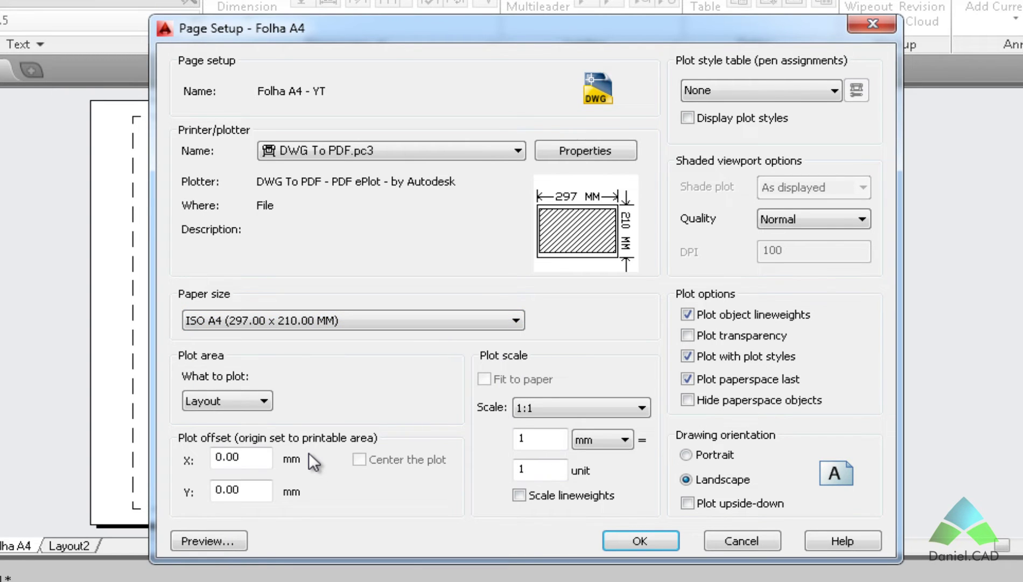
{"action": "left_click", "coordinate": [353, 319]}
{"action": "left_click", "coordinate": [322, 351]}
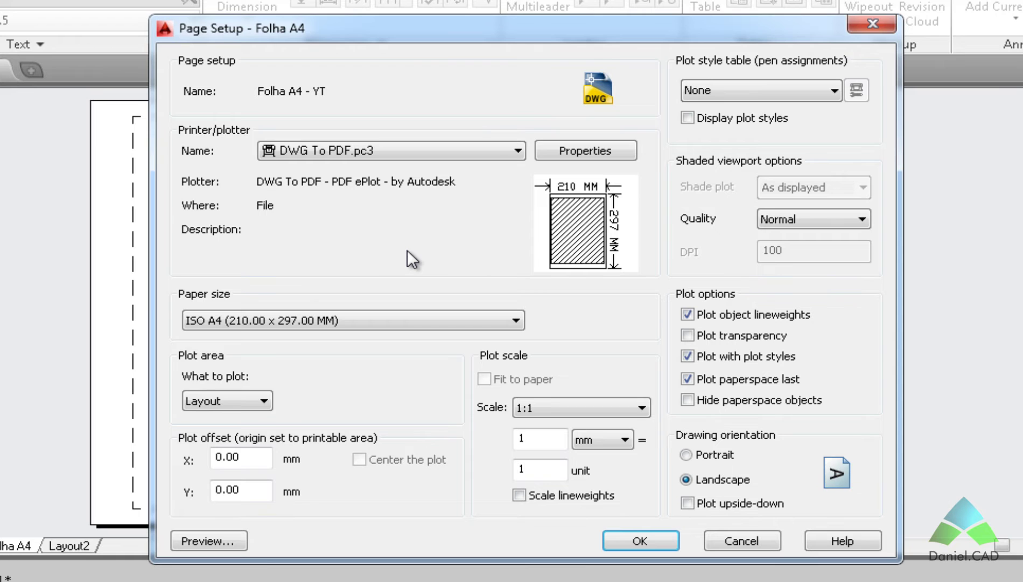
{"action": "left_click", "coordinate": [419, 318]}
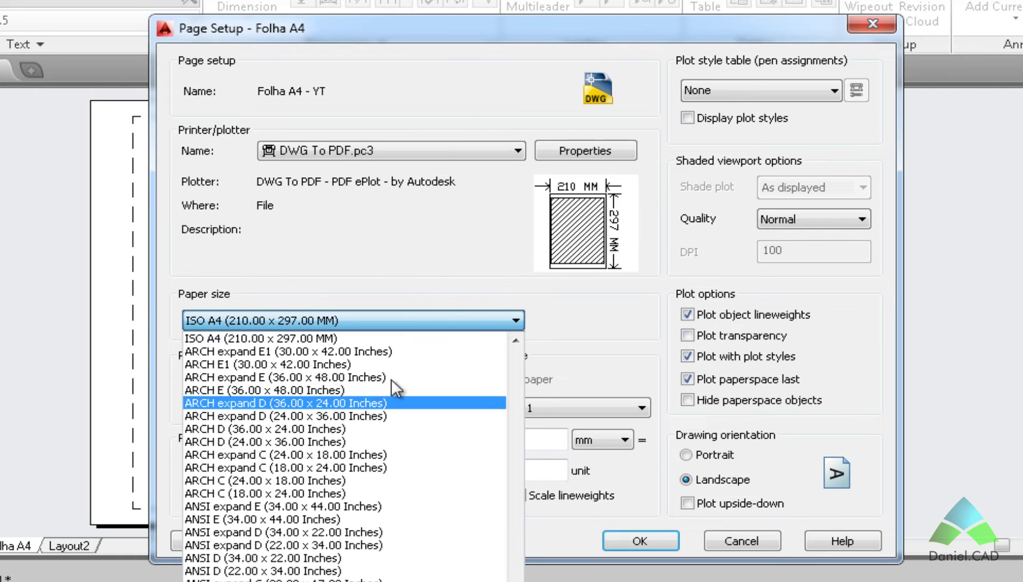
{"action": "left_click", "coordinate": [412, 322]}
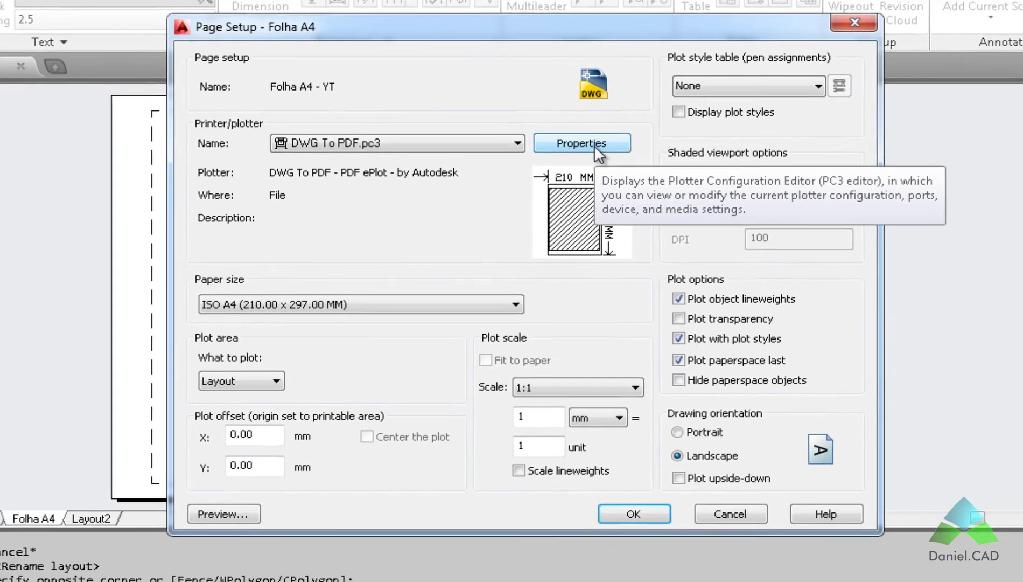
Start a new custom paper size from scratch in the DWG To PDF.pc3 plotter configuration.
{"action": "left_click", "coordinate": [596, 147]}
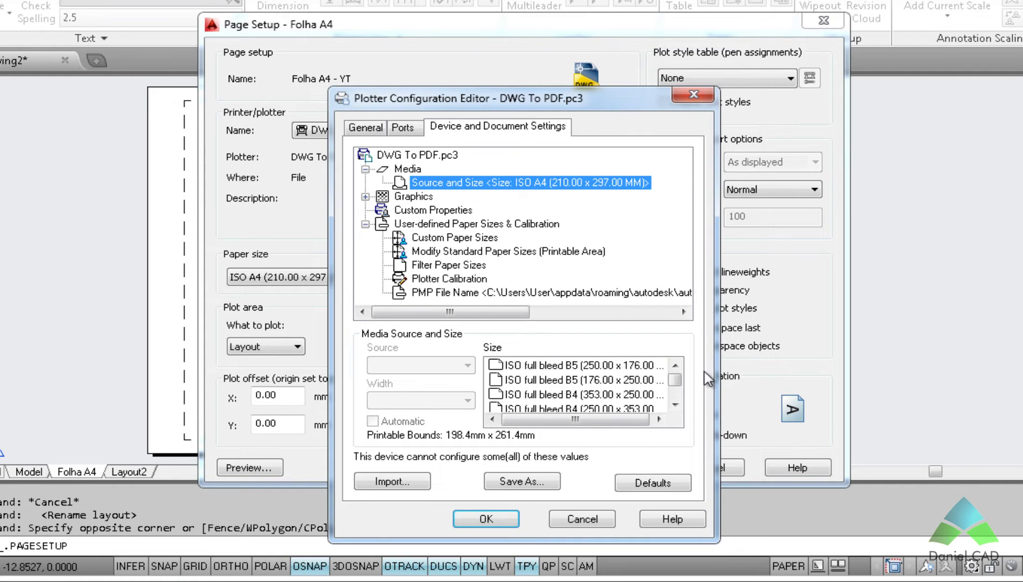
{"action": "left_click", "coordinate": [469, 240]}
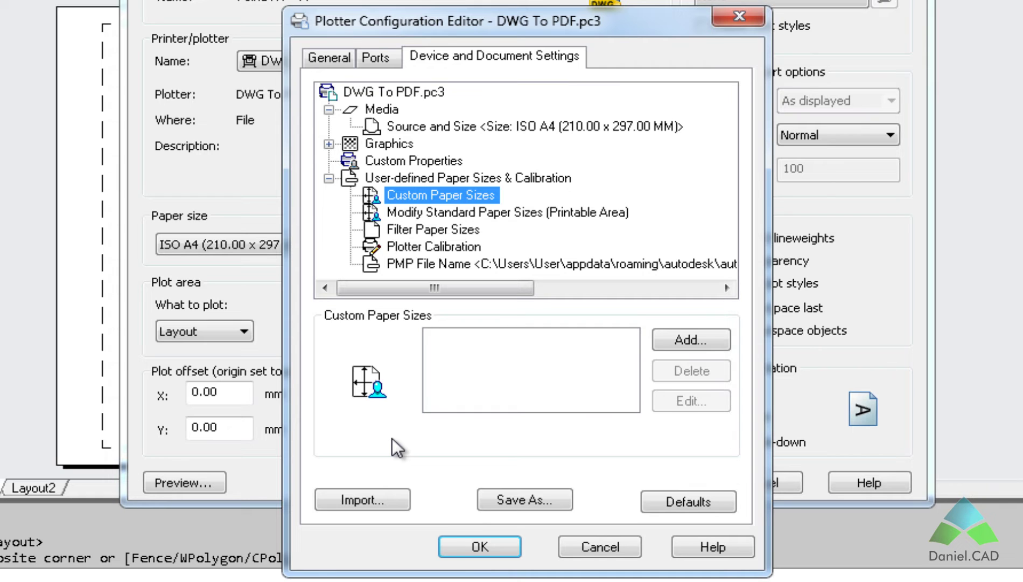
{"action": "left_click", "coordinate": [722, 340]}
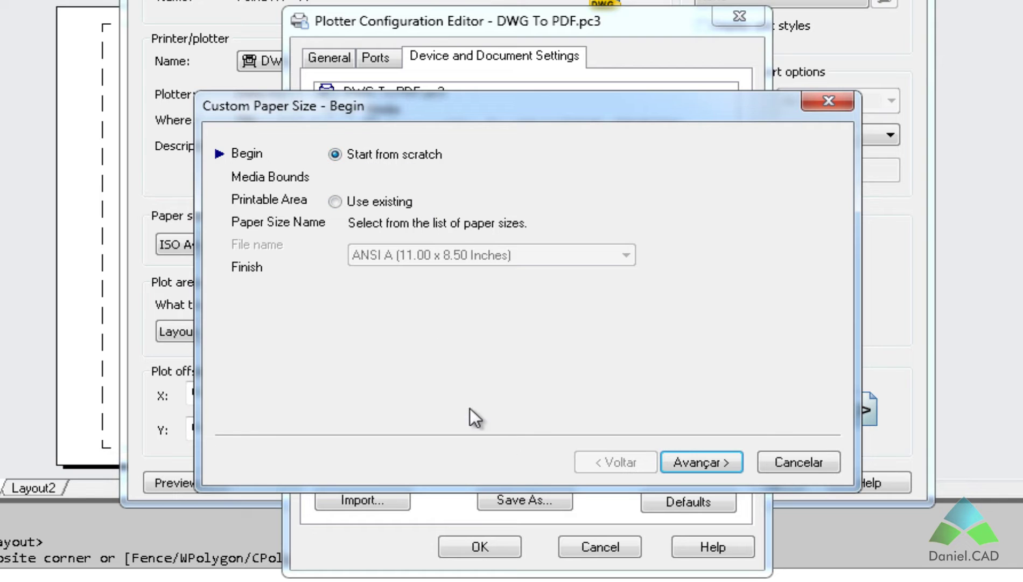
{"action": "left_click", "coordinate": [669, 462]}
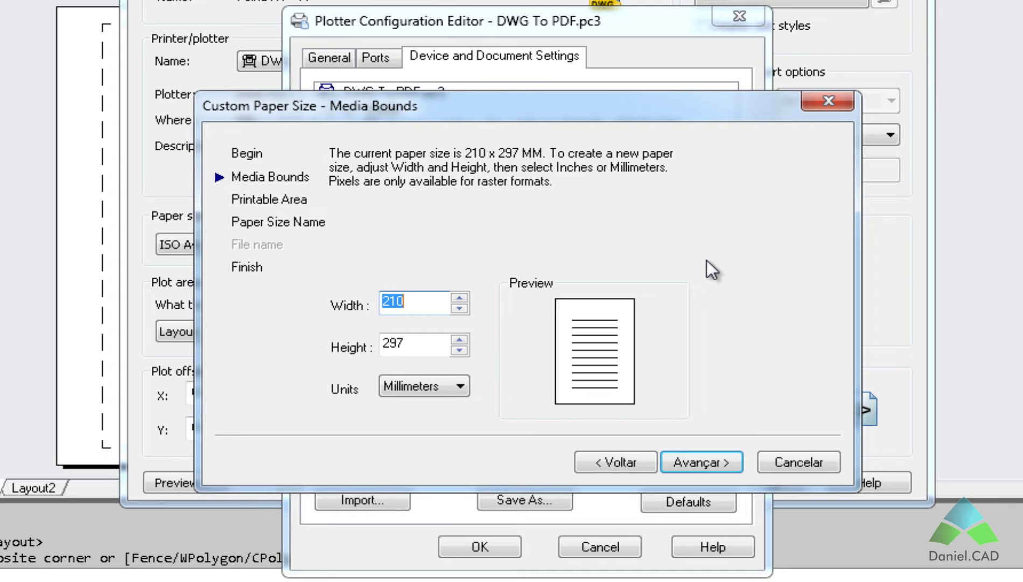
Try a height of 600 mm for the custom paper, then restore it to 297 mm, keeping the units in millimeters.
{"action": "key", "text": "Tab"}
{"action": "key", "text": "BackSpace"}
{"action": "type", "text": "520"}
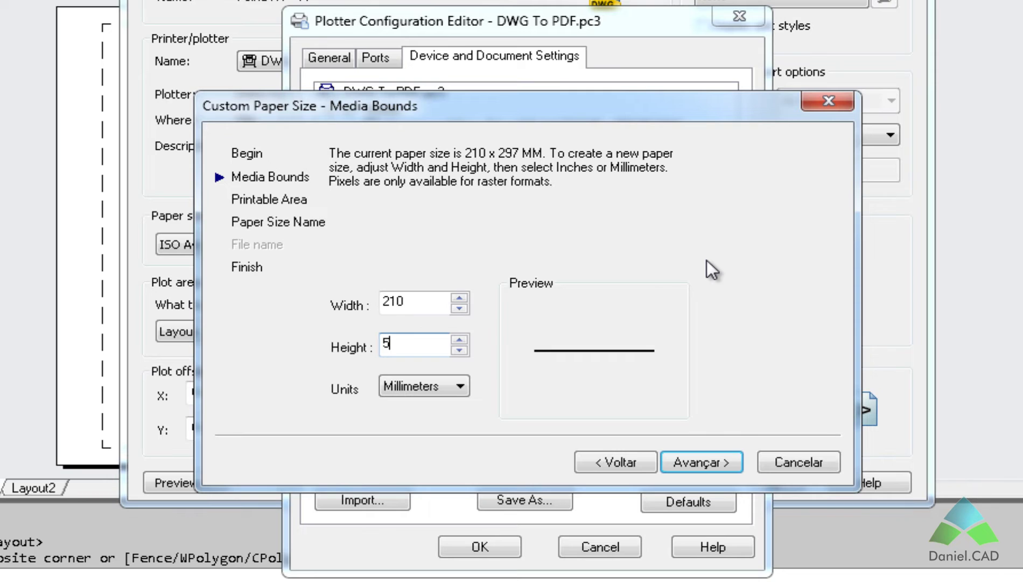
{"action": "key", "text": "BackSpace"}
{"action": "key", "text": "BackSpace"}
{"action": "key", "text": "BackSpace"}
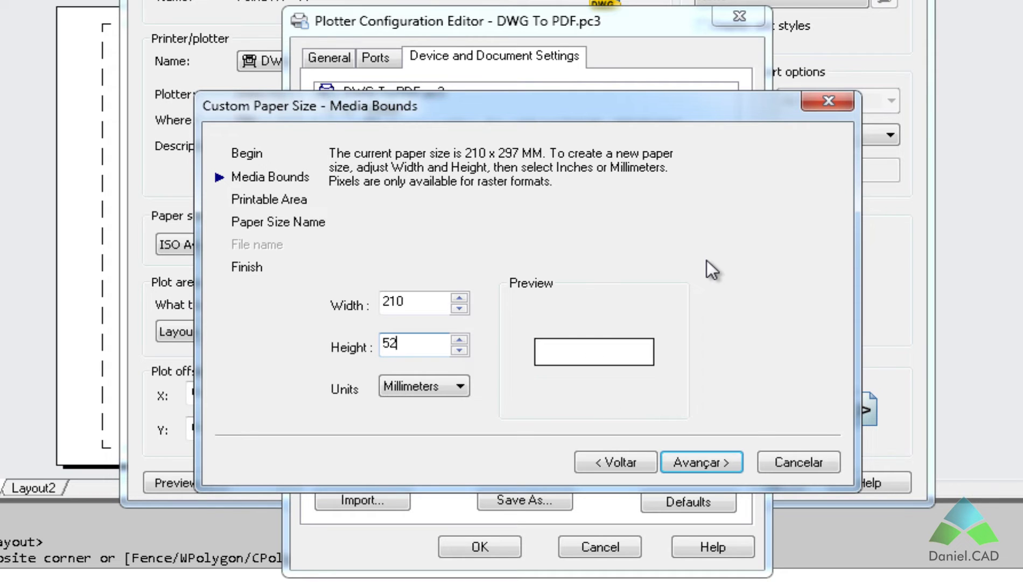
{"action": "type", "text": "600"}
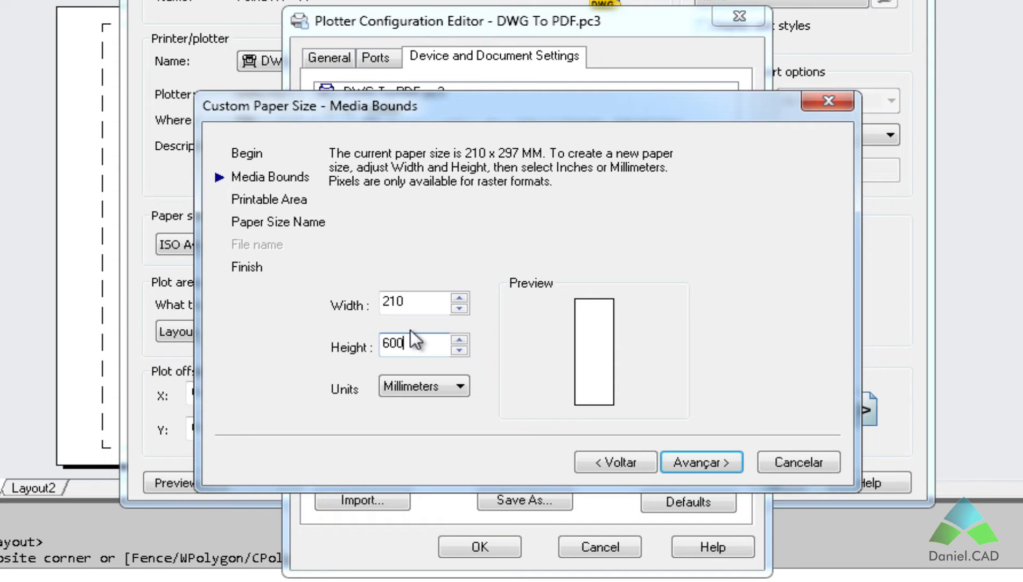
{"action": "double_click", "coordinate": [387, 350]}
{"action": "type", "text": "297"}
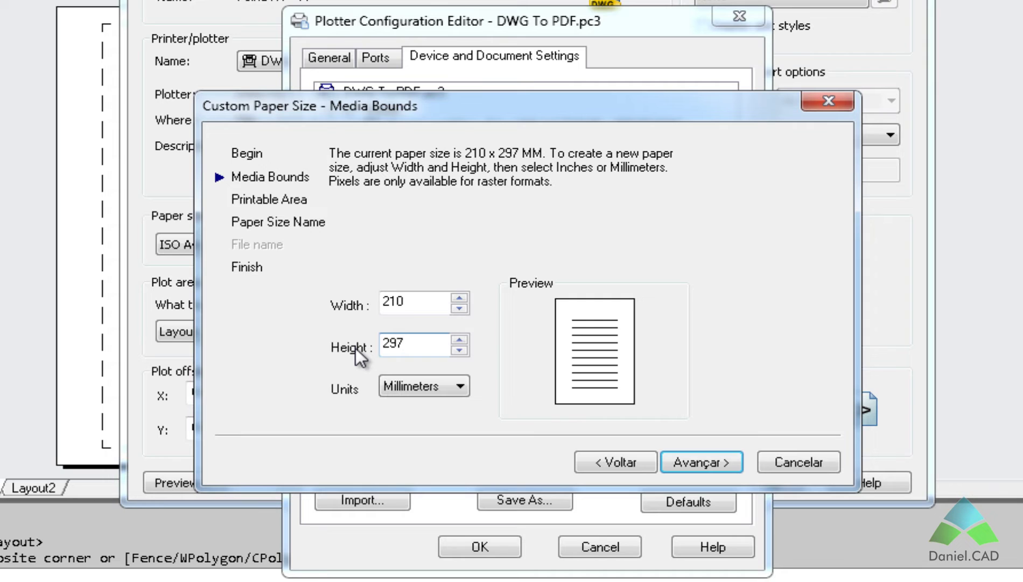
{"action": "left_click", "coordinate": [415, 386]}
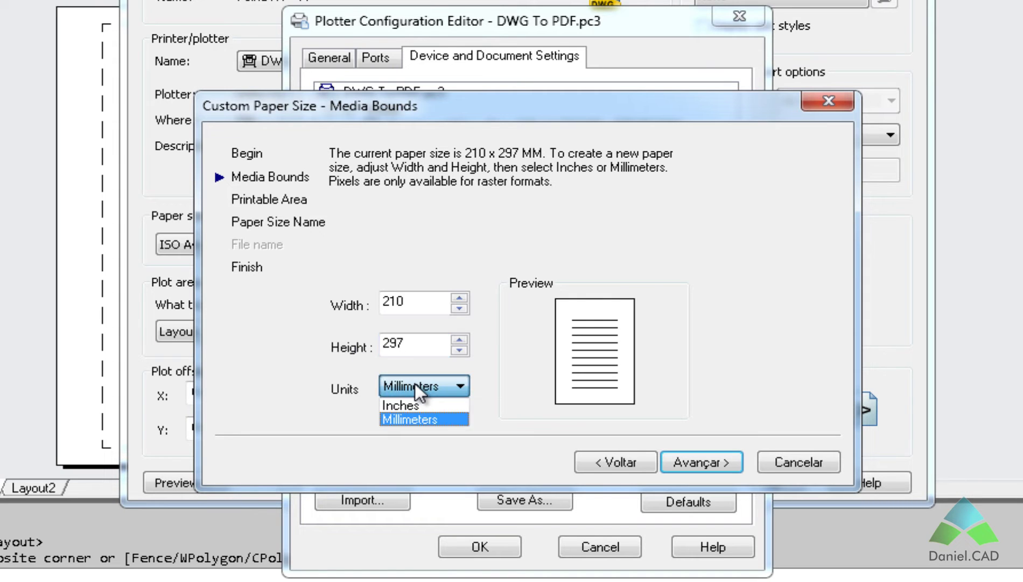
{"action": "left_click", "coordinate": [416, 385]}
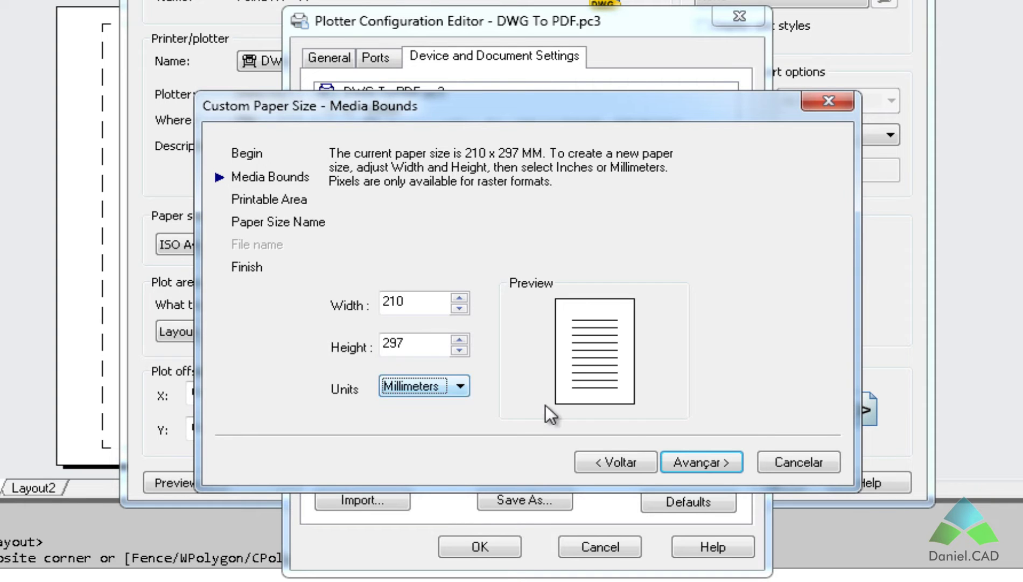
Accept the media bounds and set the custom paper's top, bottom, left and right non-printable margins to 0.
{"action": "left_click", "coordinate": [695, 457]}
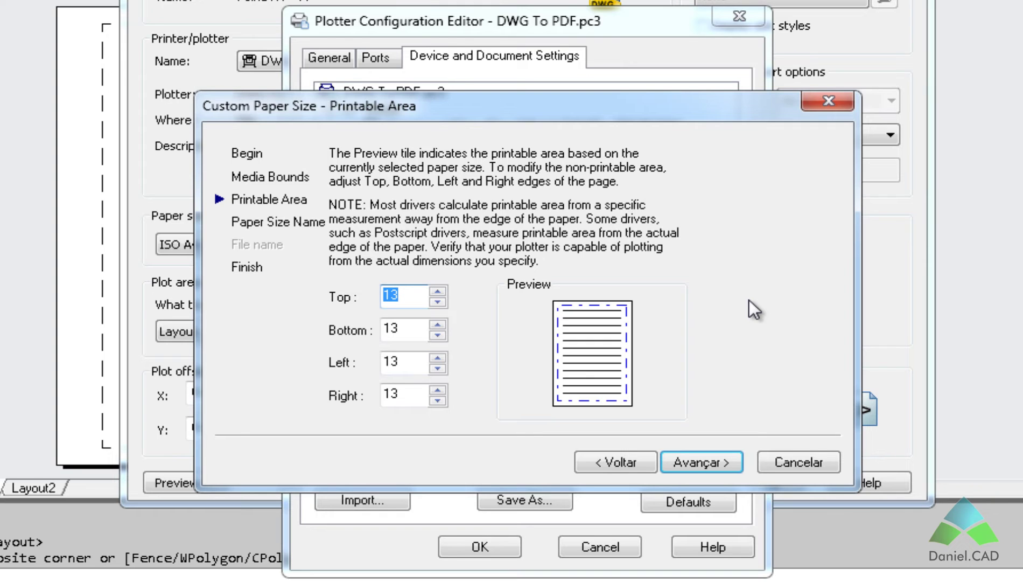
{"action": "type", "text": "0"}
{"action": "key", "text": "Tab"}
{"action": "type", "text": "0"}
{"action": "key", "text": "Tab"}
{"action": "type", "text": "0"}
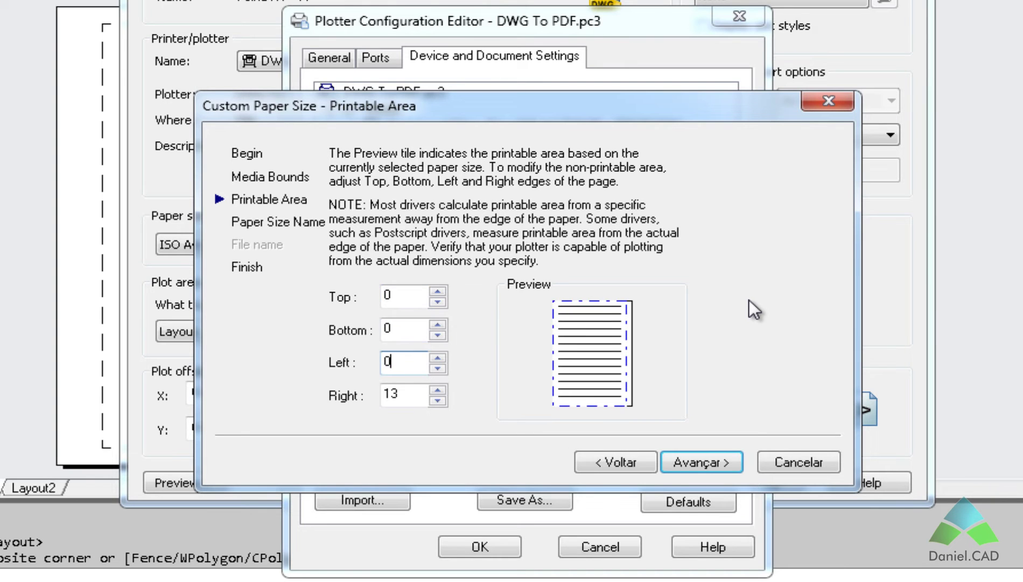
{"action": "key", "text": "Tab"}
{"action": "type", "text": "0"}
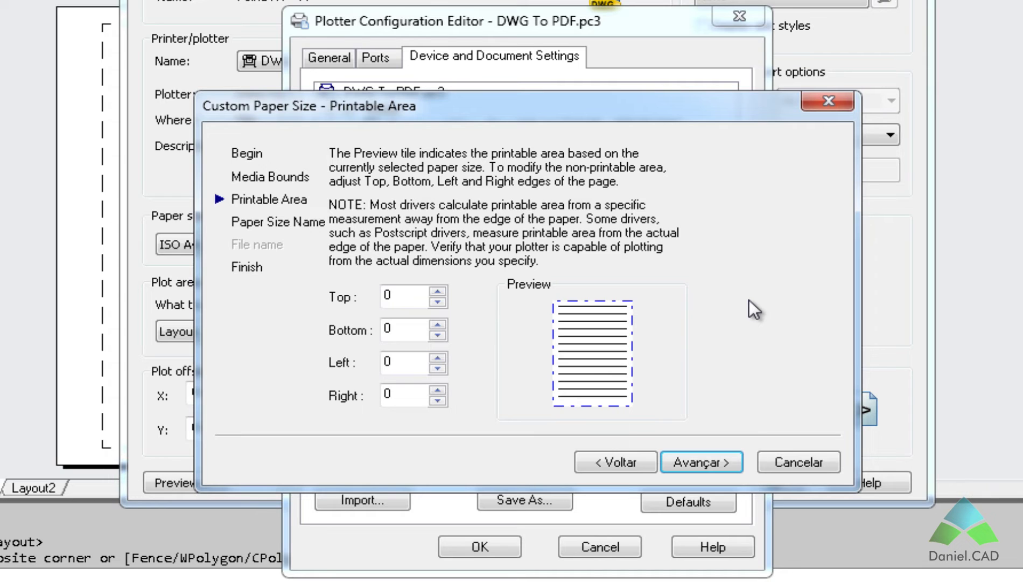
Name the custom paper size "Folha A4 - " followed by the author's full name, finish it and save the plotter configuration.
{"action": "left_click", "coordinate": [687, 461]}
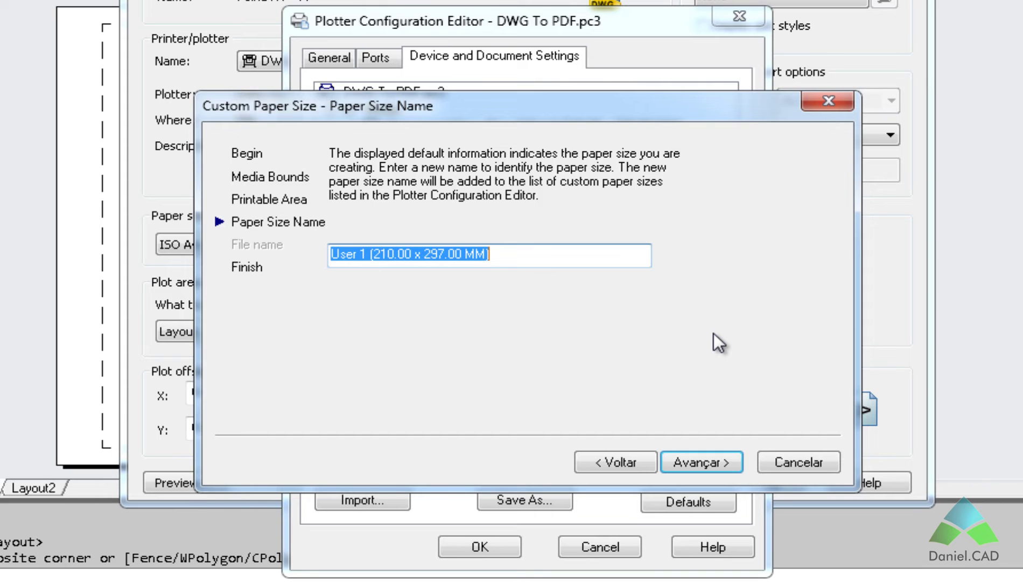
{"action": "type", "text": "Folha A"}
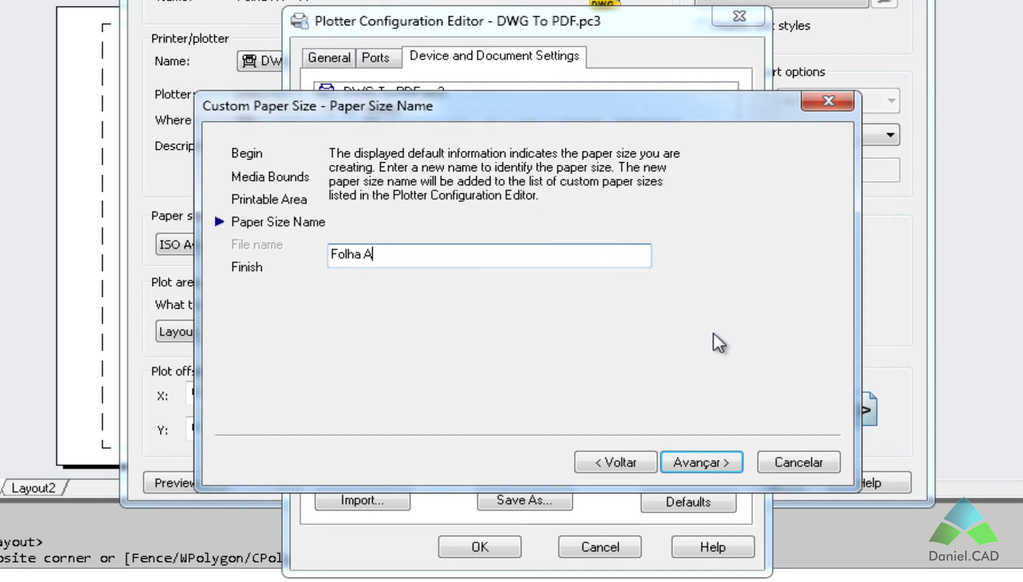
{"action": "type", "text": "4 - Daniel Severini"}
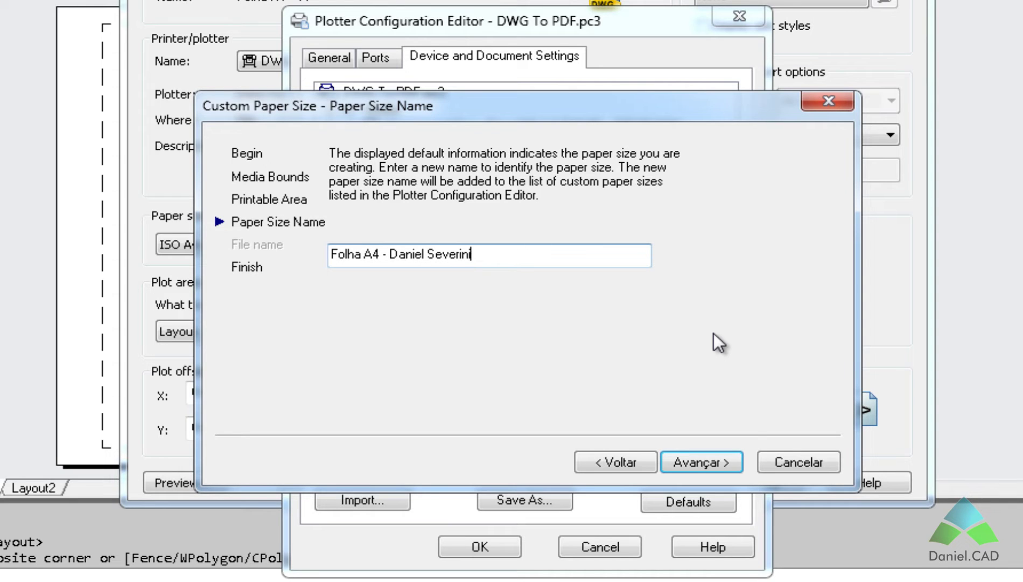
{"action": "key", "text": "BackSpace"}
{"action": "type", "text": "o"}
{"action": "left_click", "coordinate": [696, 457]}
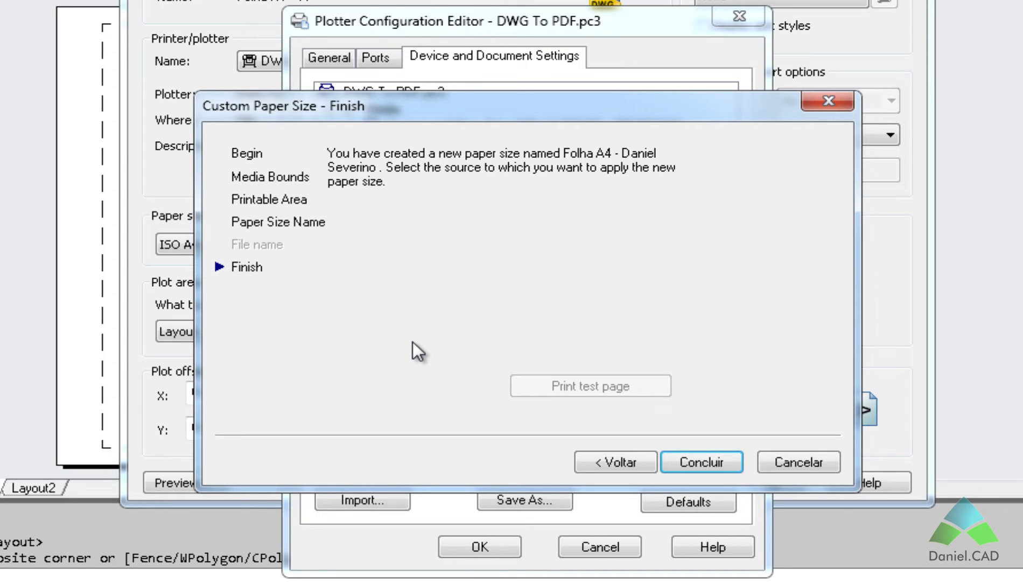
{"action": "left_click", "coordinate": [686, 468]}
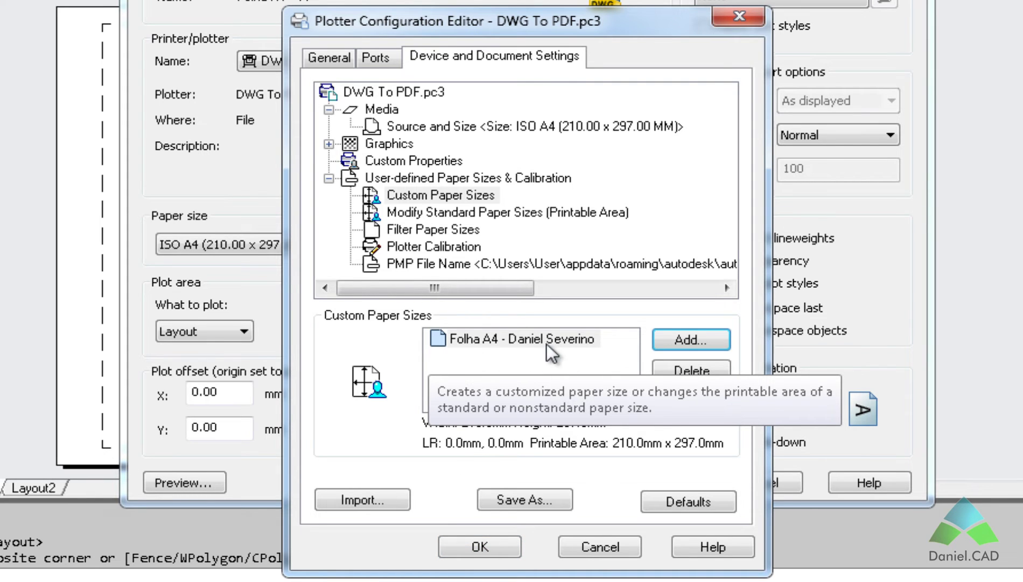
{"action": "left_click", "coordinate": [478, 545]}
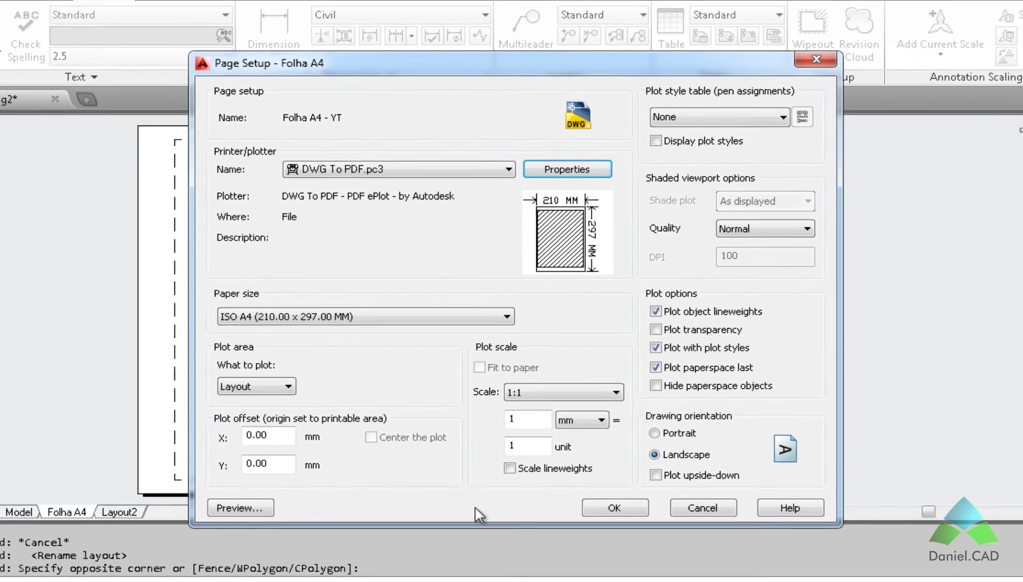
Set the page setup's paper size to the custom Folha A4 size and keep Layout as the plot area.
{"action": "left_click", "coordinate": [279, 321]}
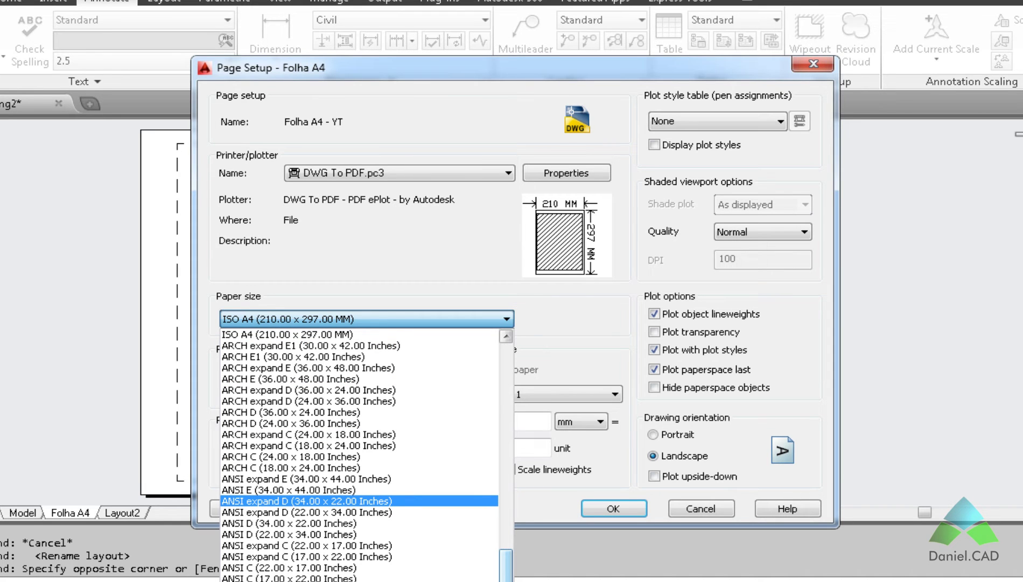
{"action": "left_click_drag", "start_coordinate": [506, 581], "coordinate": [505, 370]}
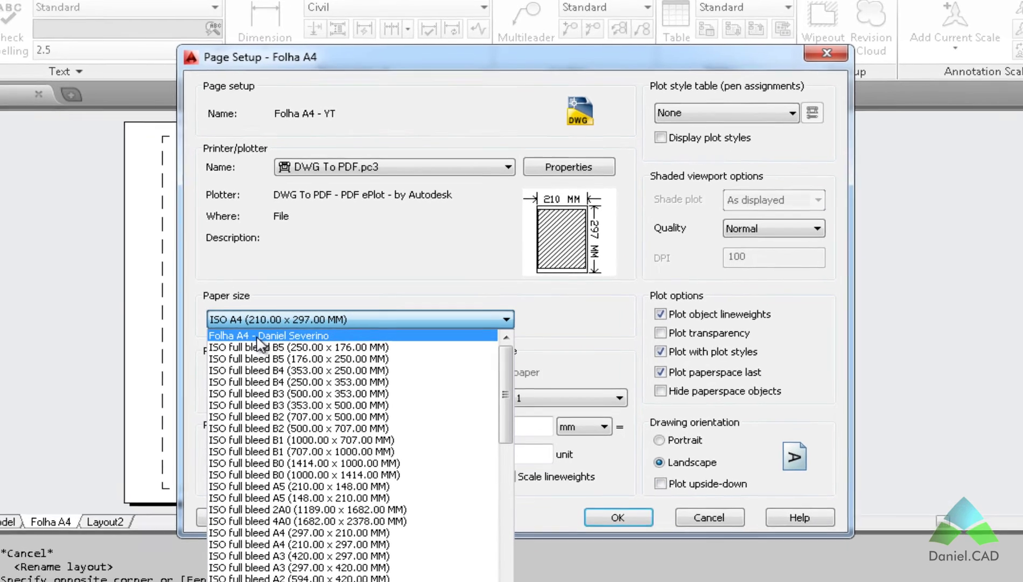
{"action": "left_click", "coordinate": [268, 334]}
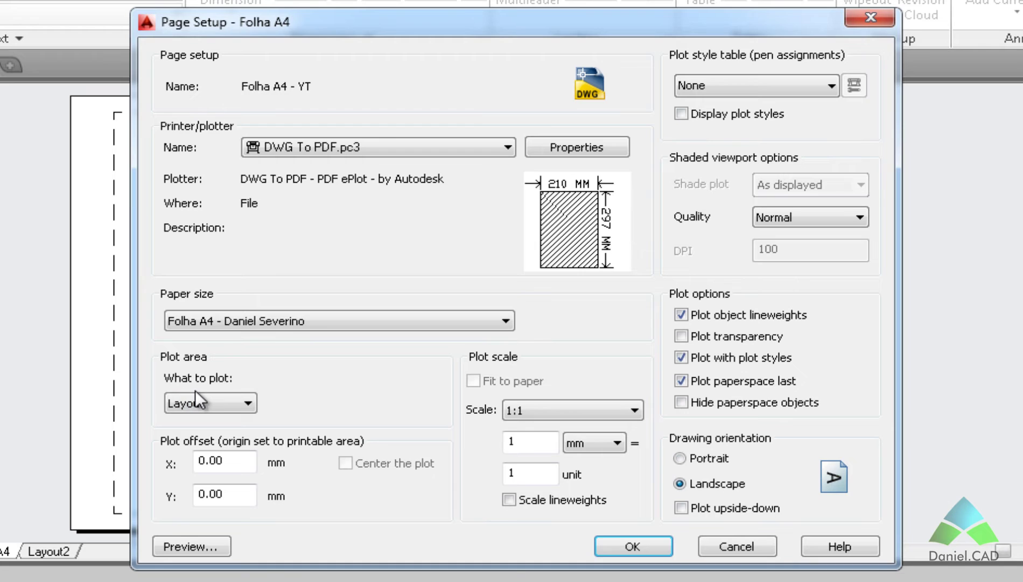
{"action": "left_click", "coordinate": [246, 403]}
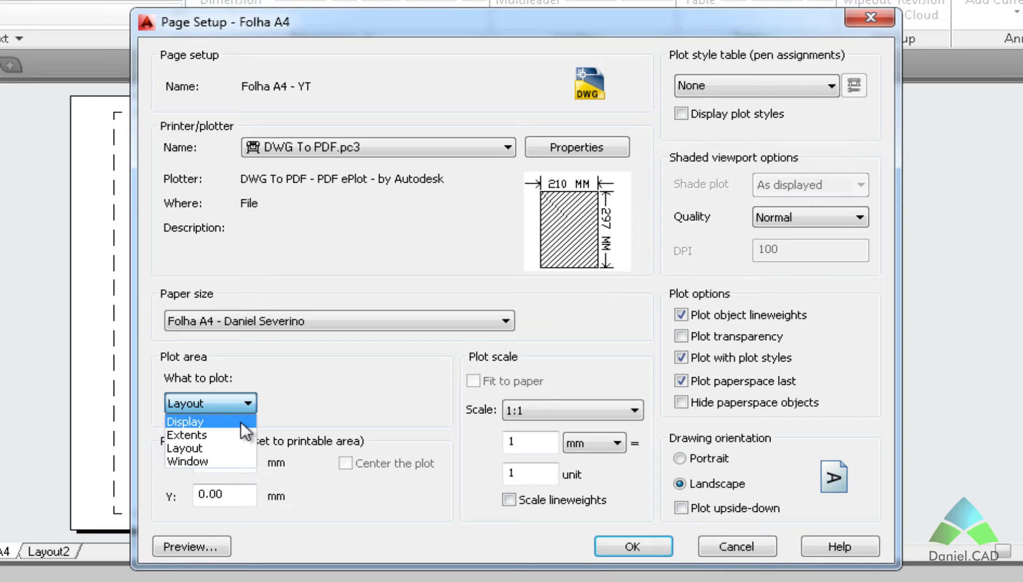
{"action": "left_click", "coordinate": [203, 449]}
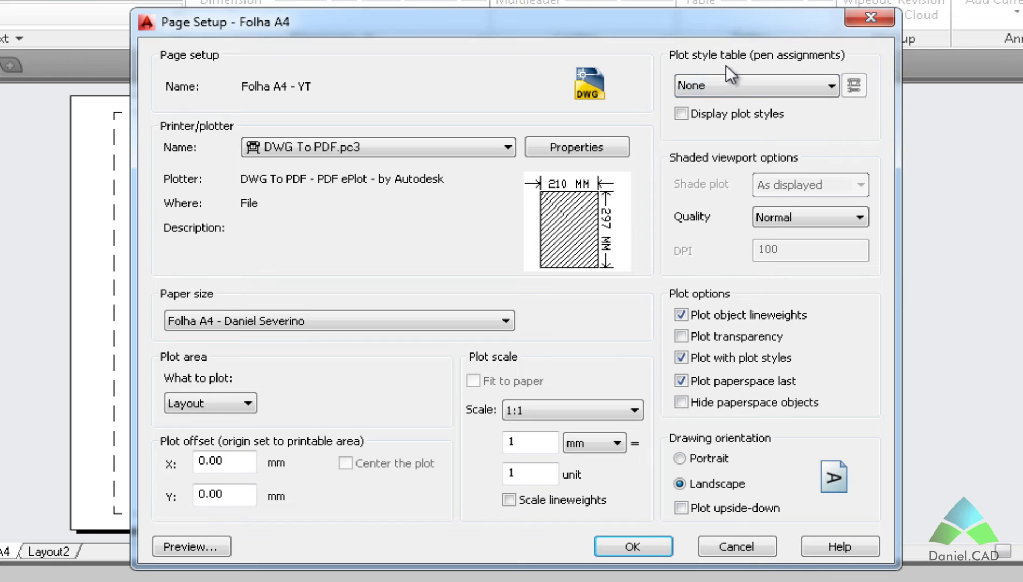
Assign the Screening 100%.ctb plot style table to the page setup and set the shaded viewport quality to Presentation.
{"action": "left_click", "coordinate": [745, 91]}
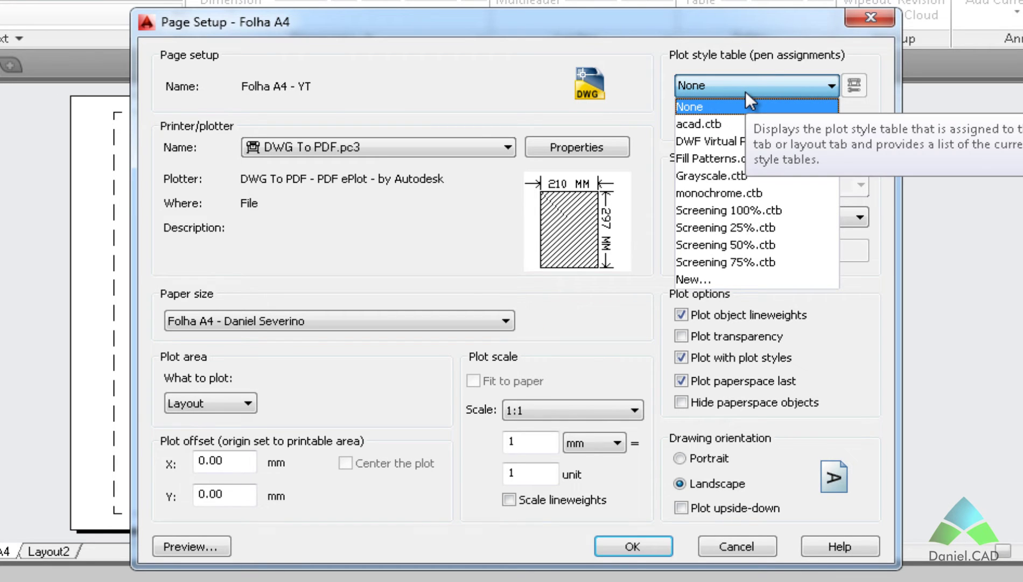
{"action": "left_click", "coordinate": [769, 209]}
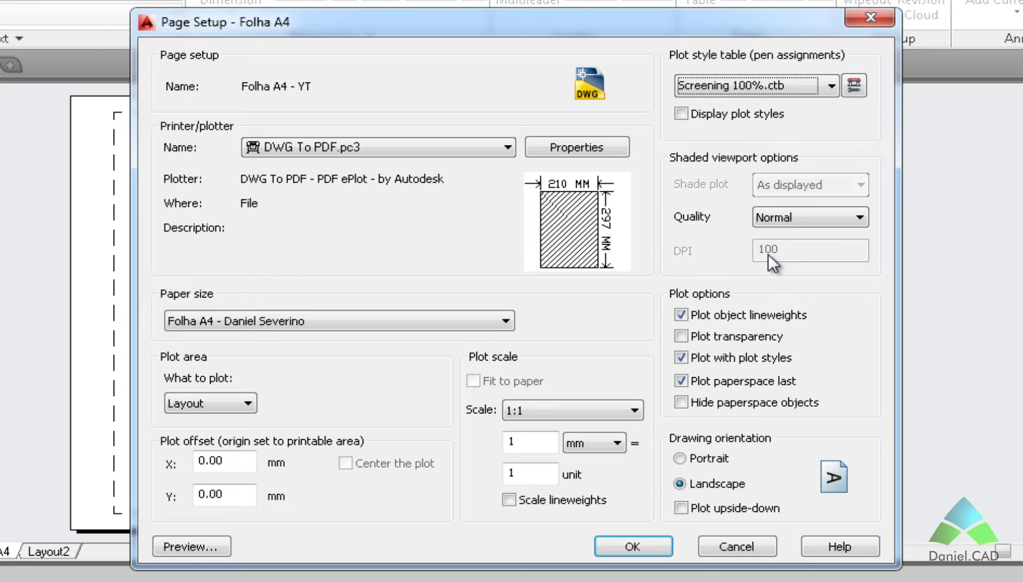
{"action": "left_click", "coordinate": [803, 217]}
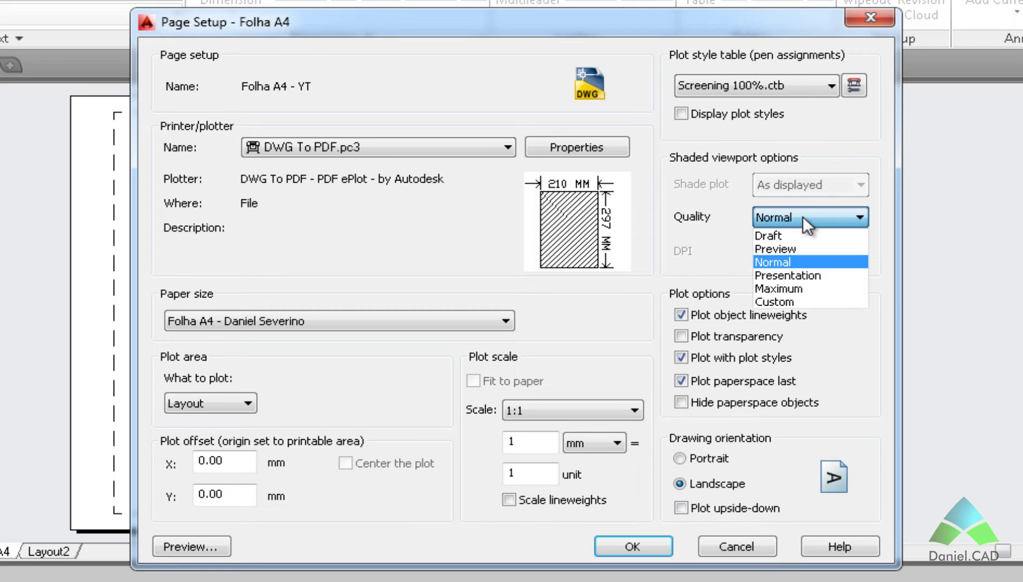
{"action": "left_click", "coordinate": [794, 276]}
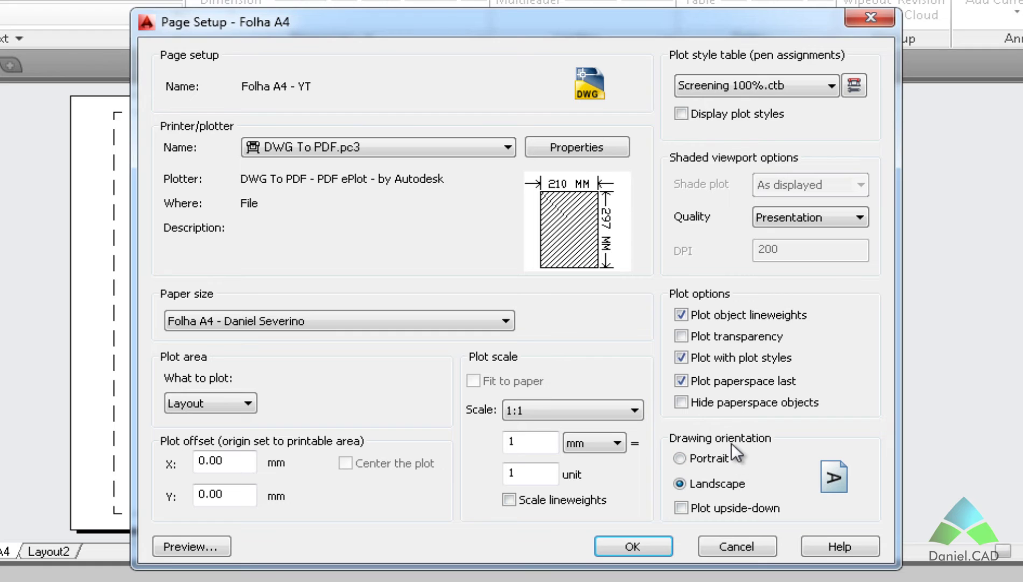
Accept the page setup with Landscape orientation and make Folha A4 - YT the current page setup of the layout.
{"action": "left_click", "coordinate": [718, 459]}
{"action": "left_click", "coordinate": [734, 484]}
{"action": "left_click", "coordinate": [683, 457]}
{"action": "left_click", "coordinate": [720, 483]}
{"action": "left_click", "coordinate": [633, 546]}
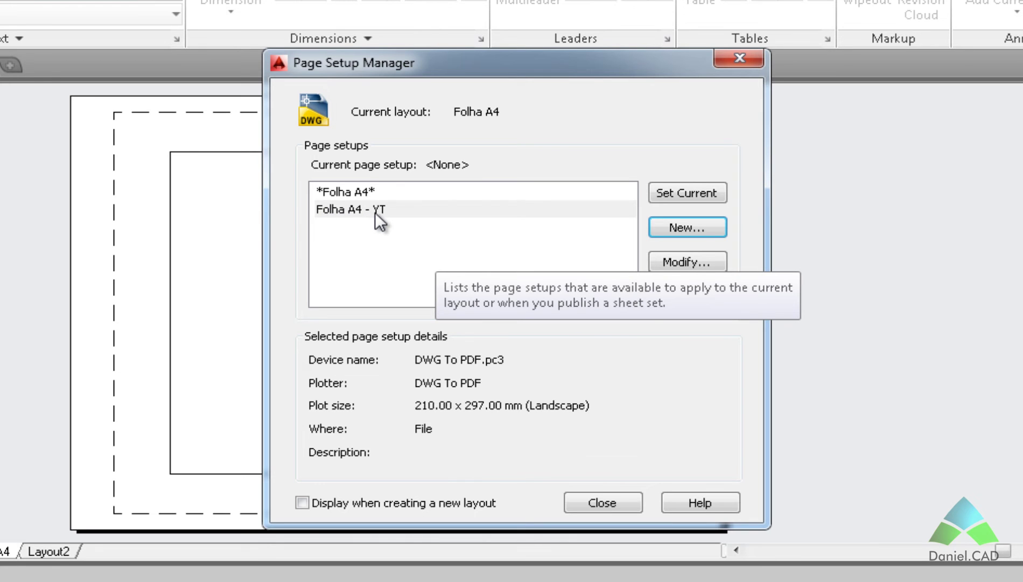
{"action": "double_click", "coordinate": [354, 213]}
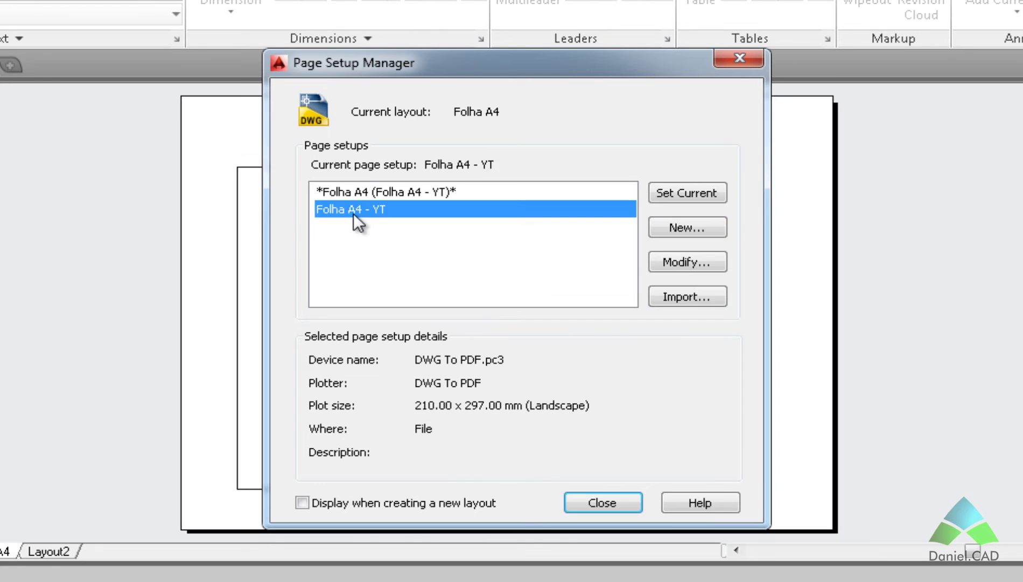
Modify the Folha A4 - YT page setup to Portrait orientation and update all layouts that reference it.
{"action": "left_click_drag", "start_coordinate": [483, 72], "coordinate": [397, 67]}
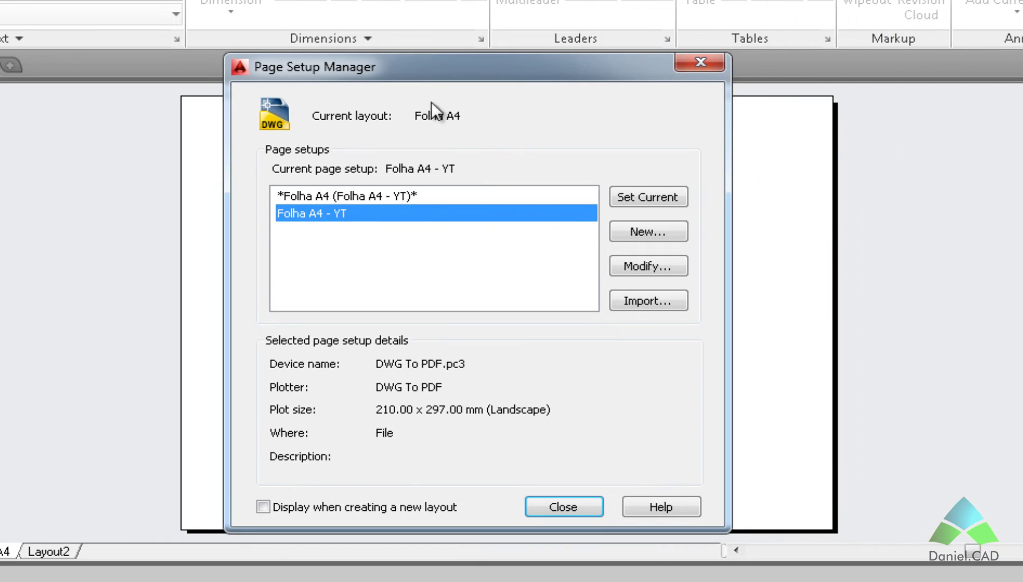
{"action": "left_click", "coordinate": [643, 274]}
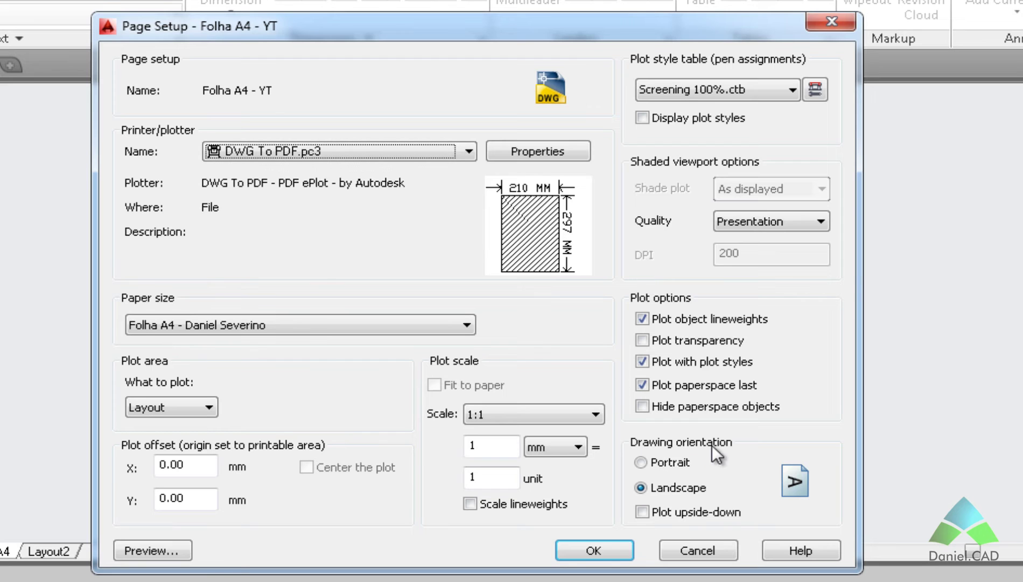
{"action": "left_click", "coordinate": [641, 461]}
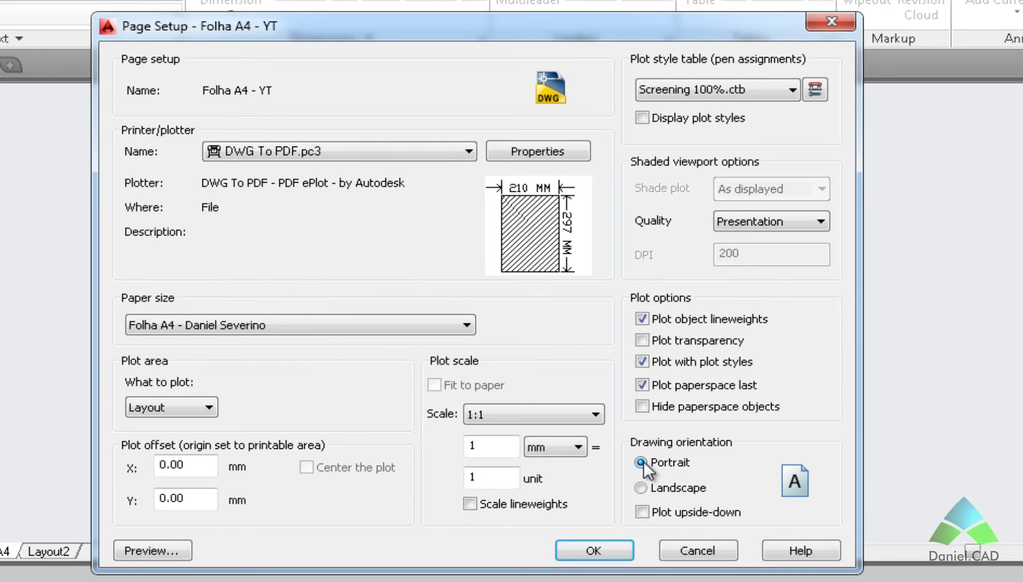
{"action": "left_click", "coordinate": [612, 551]}
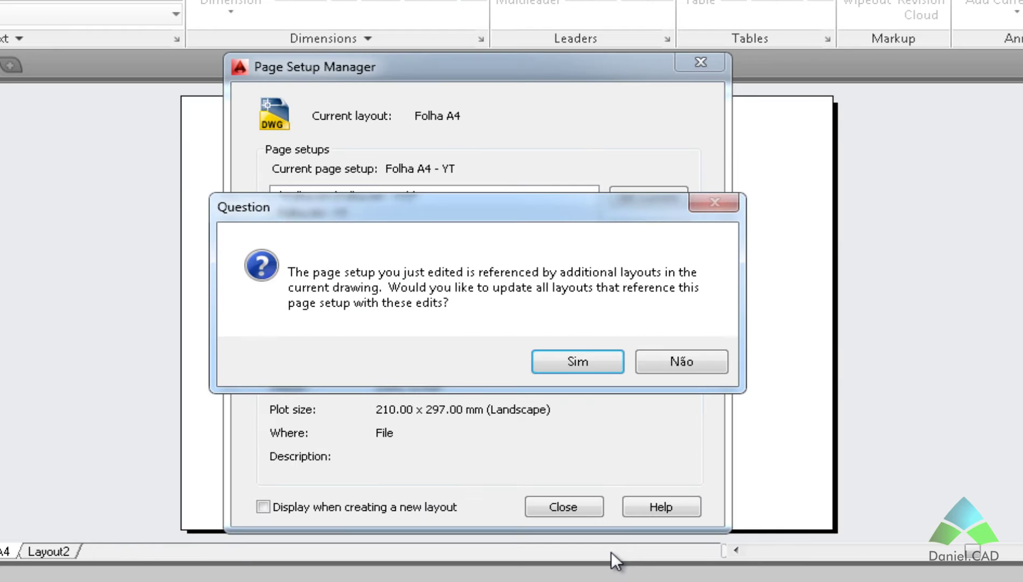
{"action": "left_click", "coordinate": [561, 363]}
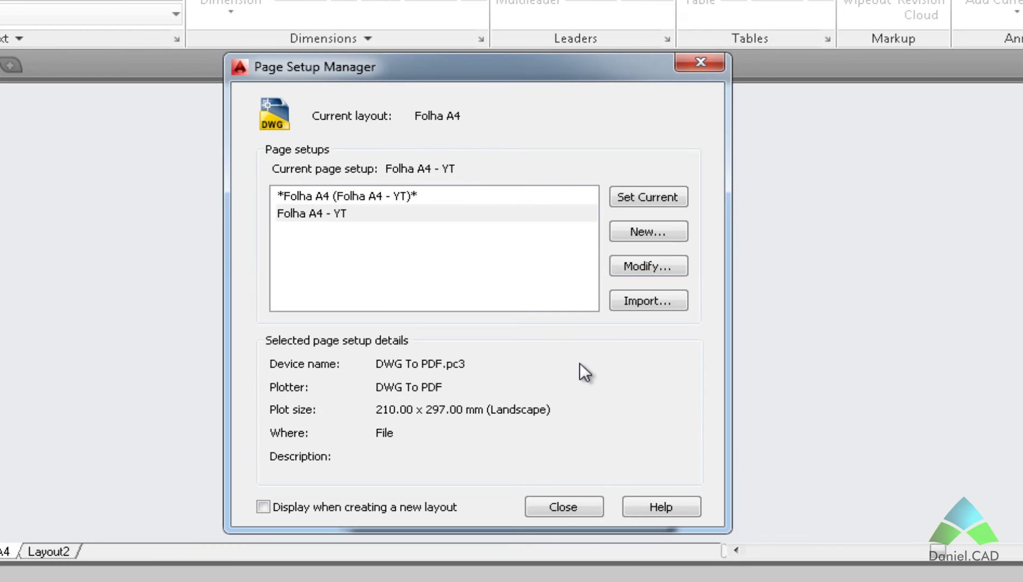
Close the Page Setup Manager and delete the viewport from the Folha A4 layout.
{"action": "left_click_drag", "start_coordinate": [459, 73], "coordinate": [948, 90]}
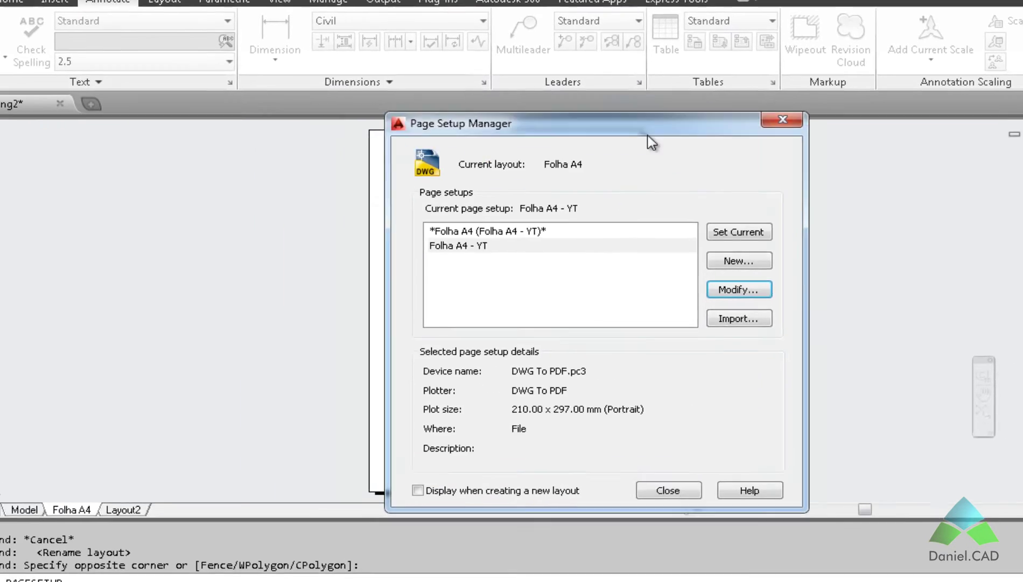
{"action": "left_click_drag", "start_coordinate": [827, 141], "coordinate": [817, 137]}
{"action": "left_click_drag", "start_coordinate": [816, 136], "coordinate": [810, 150]}
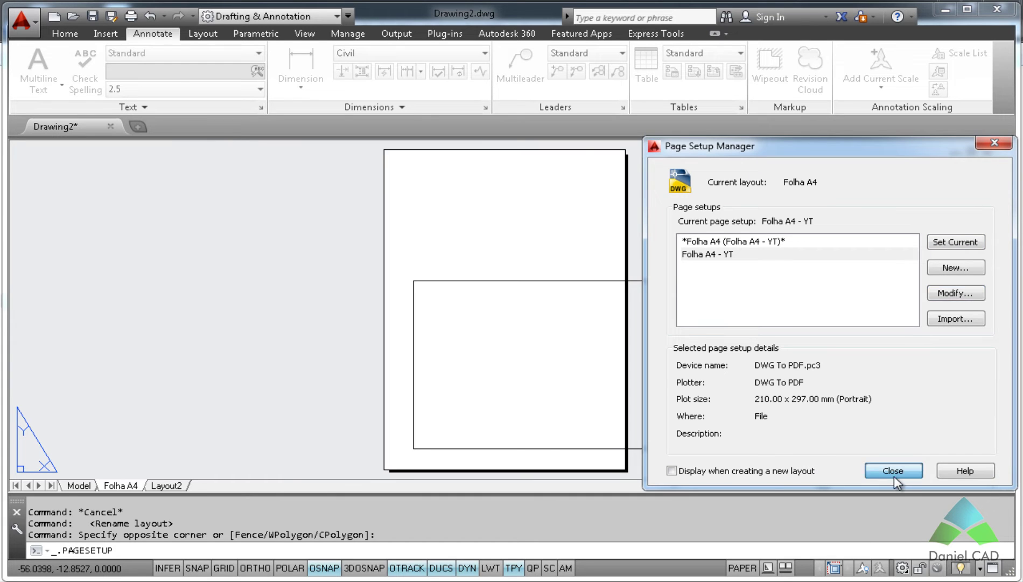
{"action": "left_click", "coordinate": [893, 471]}
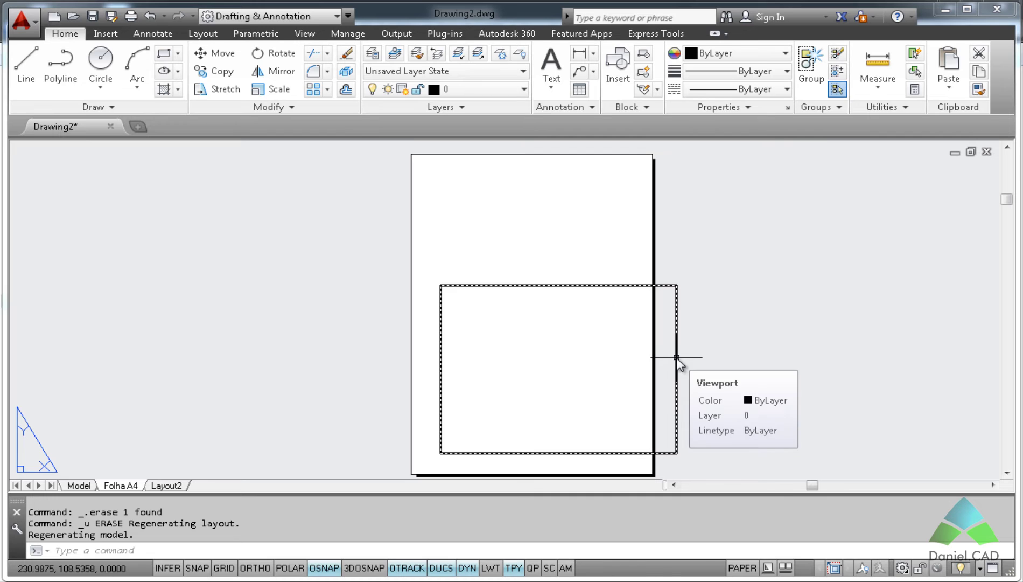
{"action": "left_click", "coordinate": [677, 357]}
{"action": "key", "text": "Delete"}
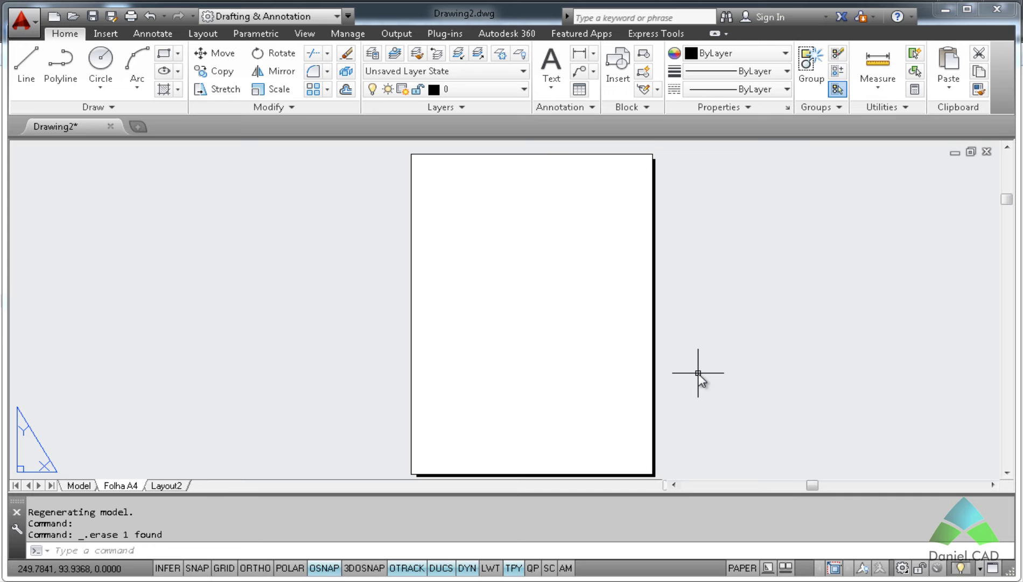
Draw the sheet's left edge as a 297 mm vertical line upward from 0,0 with Ortho on.
{"action": "left_click", "coordinate": [25, 78]}
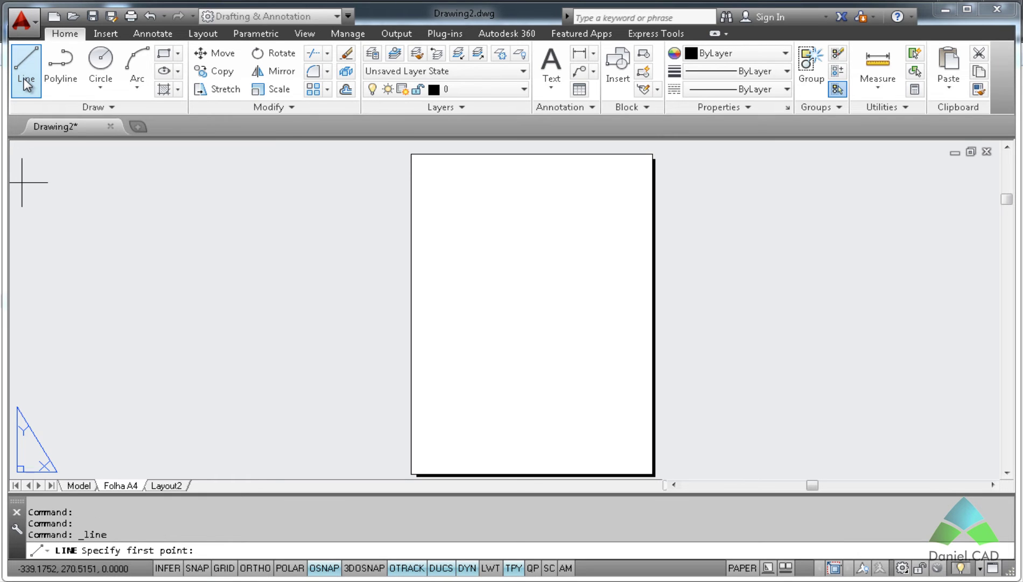
{"action": "middle_click_drag", "start_coordinate": [420, 441], "coordinate": [409, 399]}
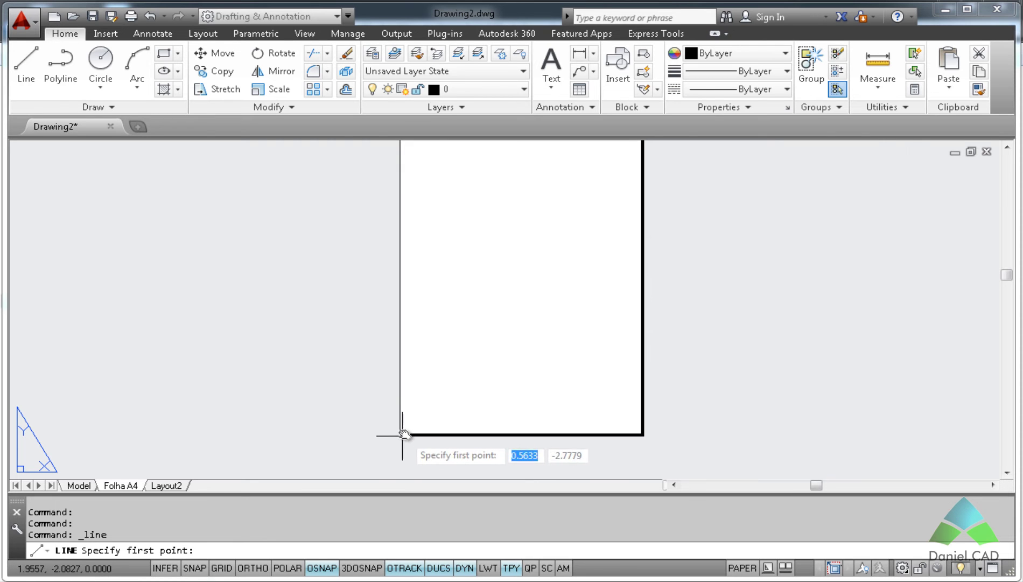
{"action": "scroll", "coordinate": [405, 435], "scroll_direction": "down", "scroll_amount": 2}
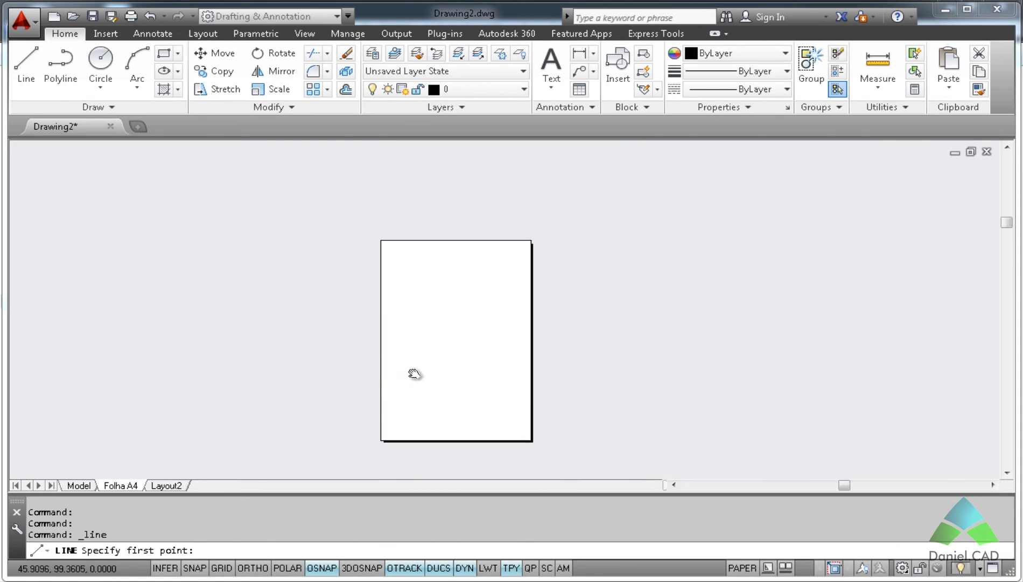
{"action": "scroll", "coordinate": [413, 367], "scroll_direction": "up", "scroll_amount": 2}
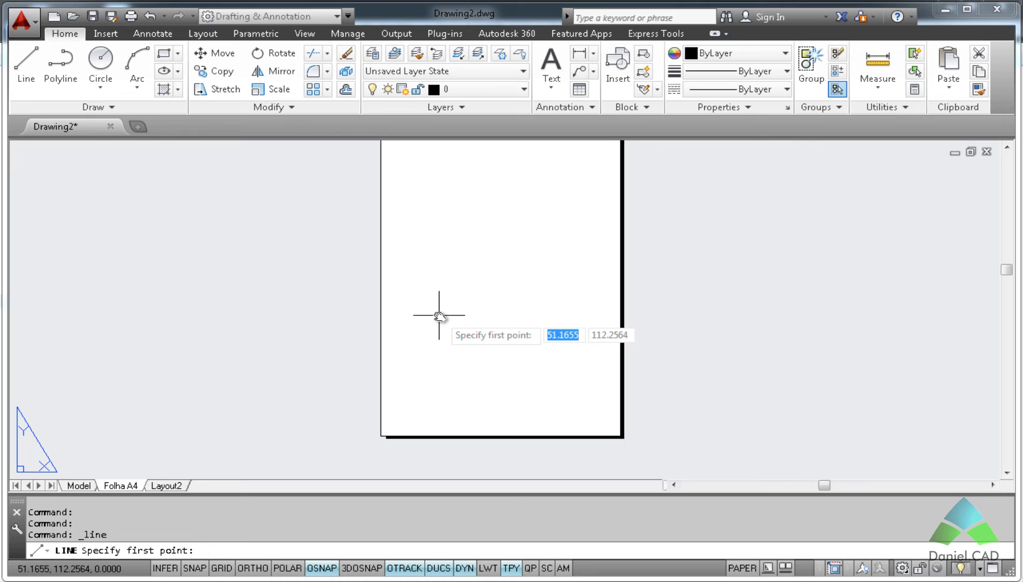
{"action": "middle_click_drag", "start_coordinate": [439, 315], "coordinate": [431, 360]}
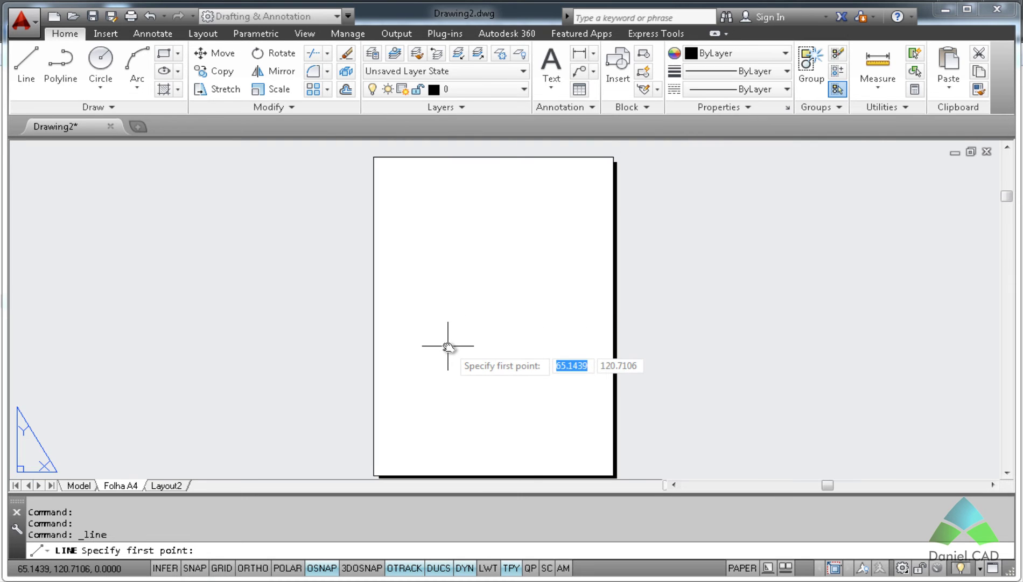
{"action": "type", "text": "0"}
{"action": "key", "text": "Tab"}
{"action": "type", "text": "0"}
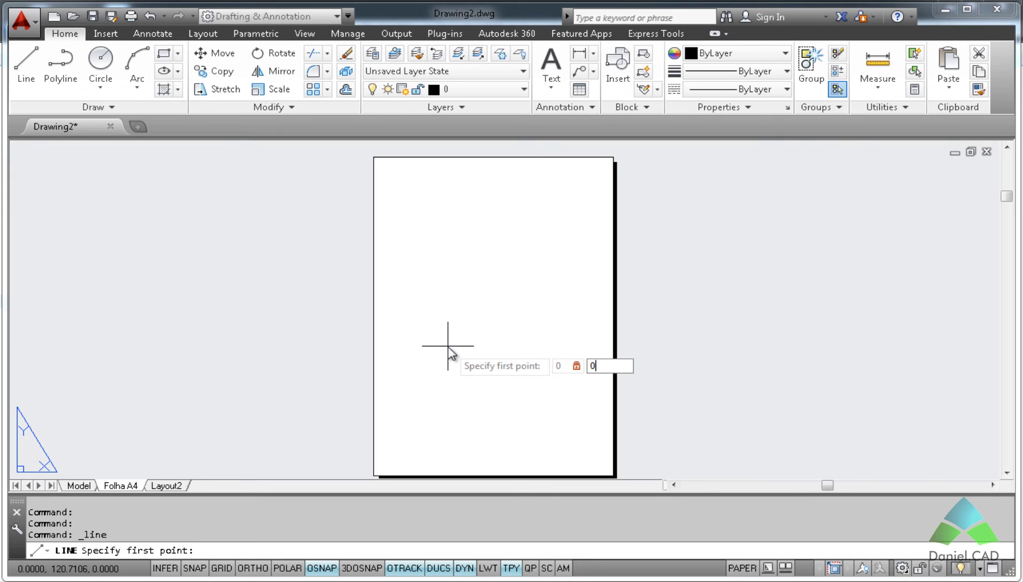
{"action": "key", "text": "Return"}
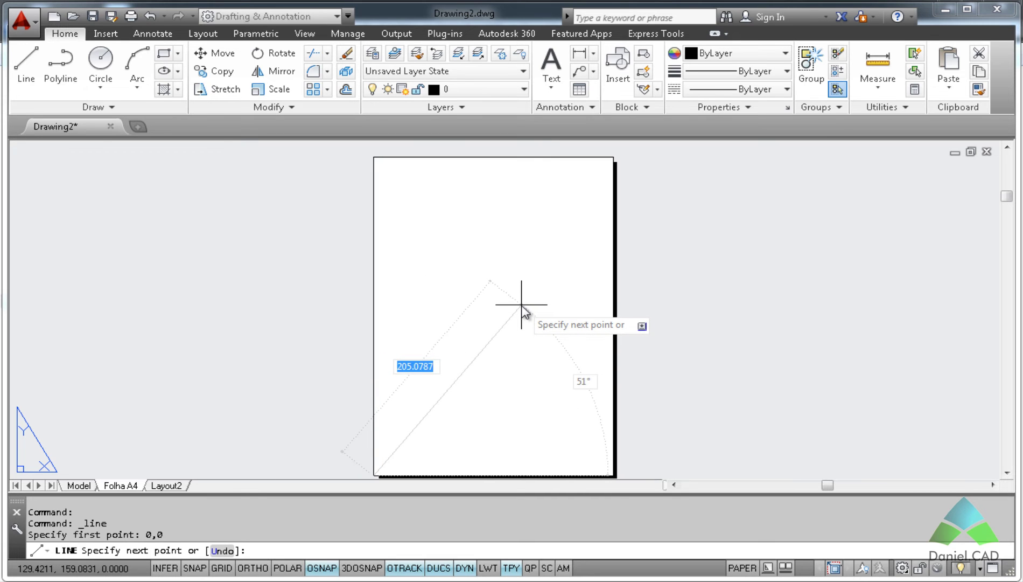
{"action": "key", "text": "F8"}
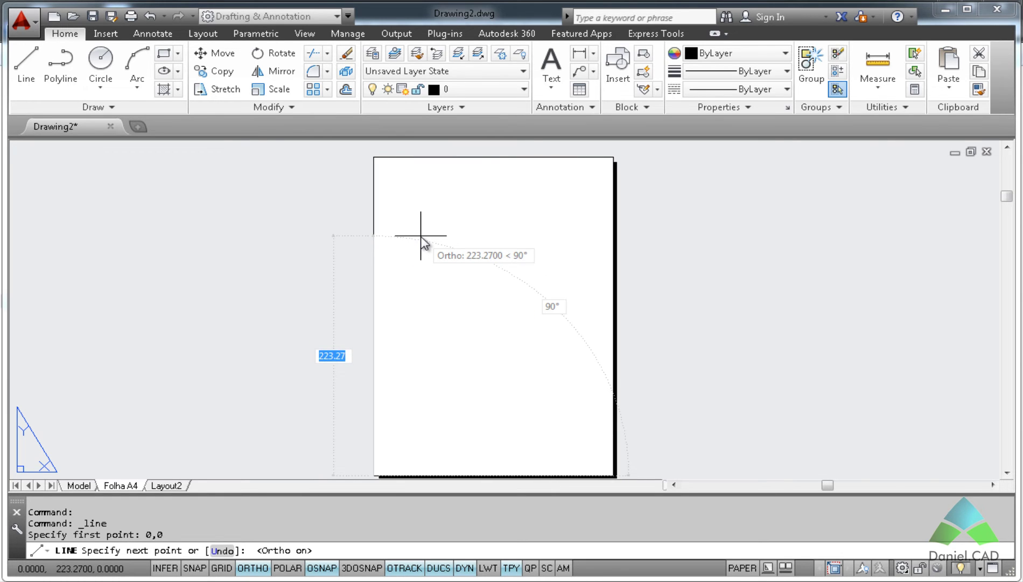
{"action": "type", "text": "297"}
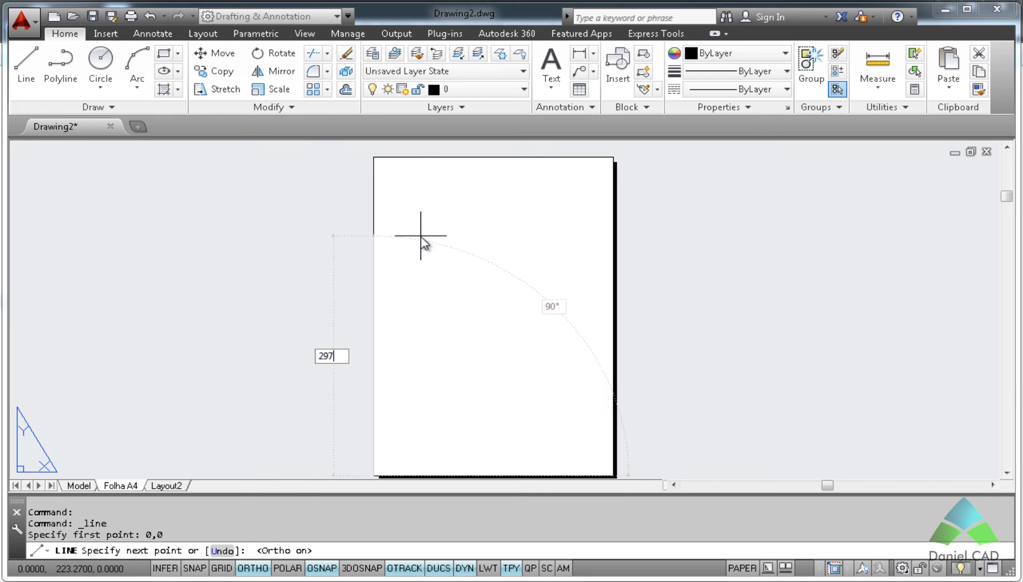
{"action": "key", "text": "Return"}
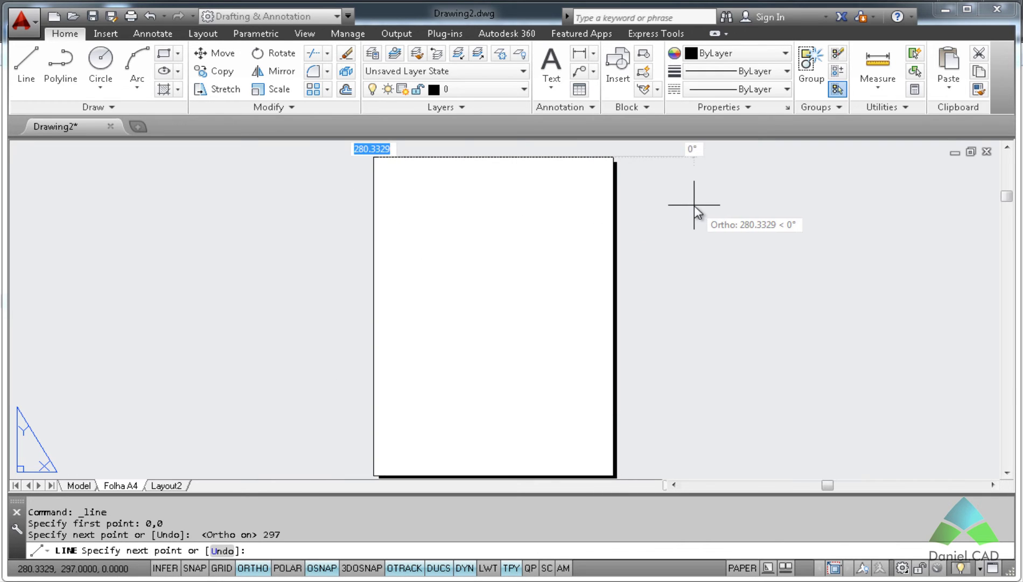
Continue the outline 210 mm to the right and 297 mm down, then close it along the sheet's bottom edge at the start corner.
{"action": "type", "text": "210"}
{"action": "key", "text": "Return"}
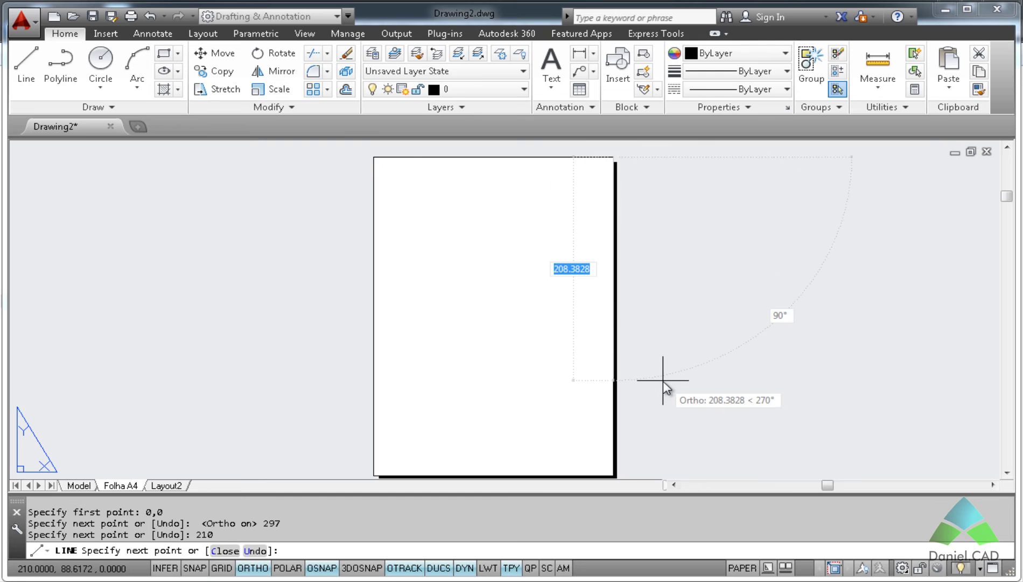
{"action": "type", "text": "297"}
{"action": "key", "text": "Return"}
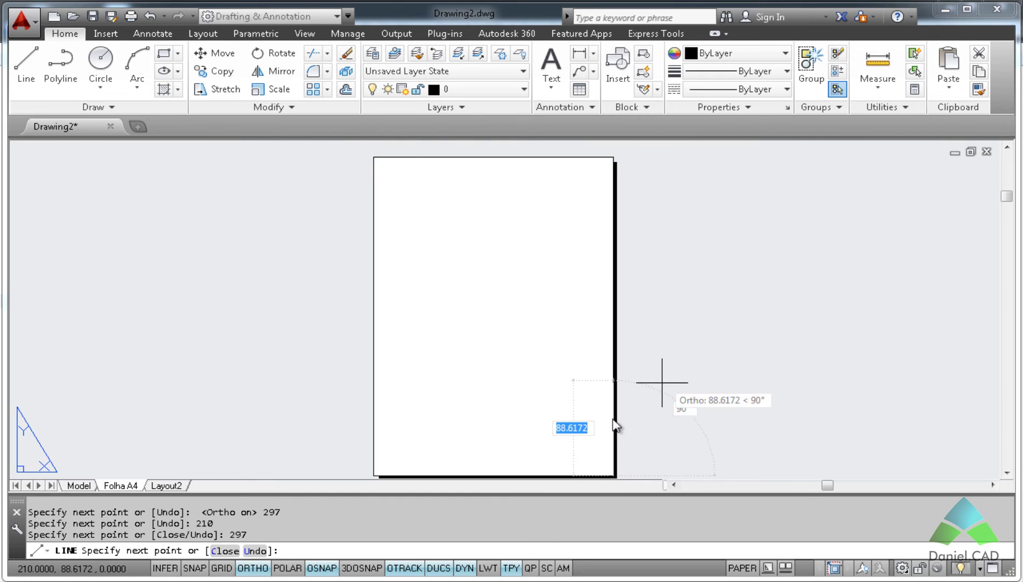
{"action": "left_click", "coordinate": [373, 475]}
{"action": "key", "text": "Escape"}
Select the whole sheet outline to check its four lines, then clear the selection.
{"action": "scroll", "coordinate": [399, 418], "scroll_direction": "down", "scroll_amount": 2}
{"action": "left_click", "coordinate": [566, 205]}
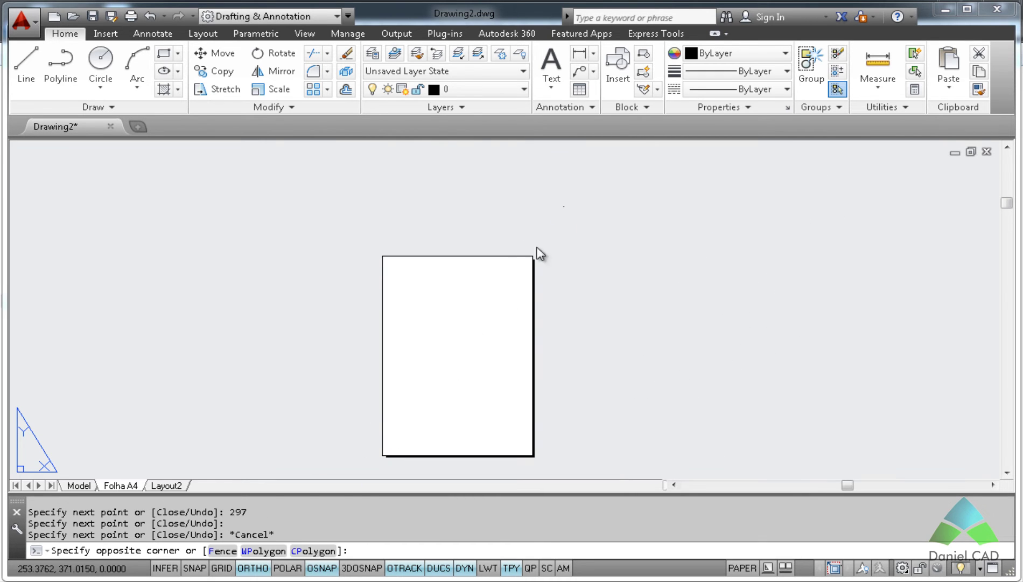
{"action": "left_click", "coordinate": [360, 474]}
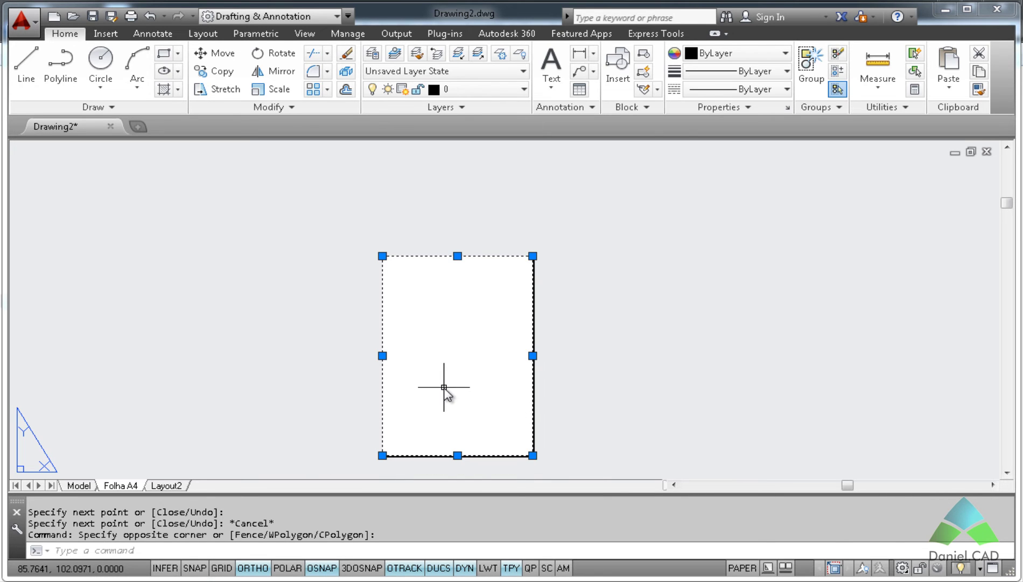
{"action": "key", "text": "Escape"}
Offset the outline's left edge 25 mm toward the inside of the sheet.
{"action": "type", "text": "o"}
{"action": "key", "text": "Return"}
{"action": "type", "text": "25"}
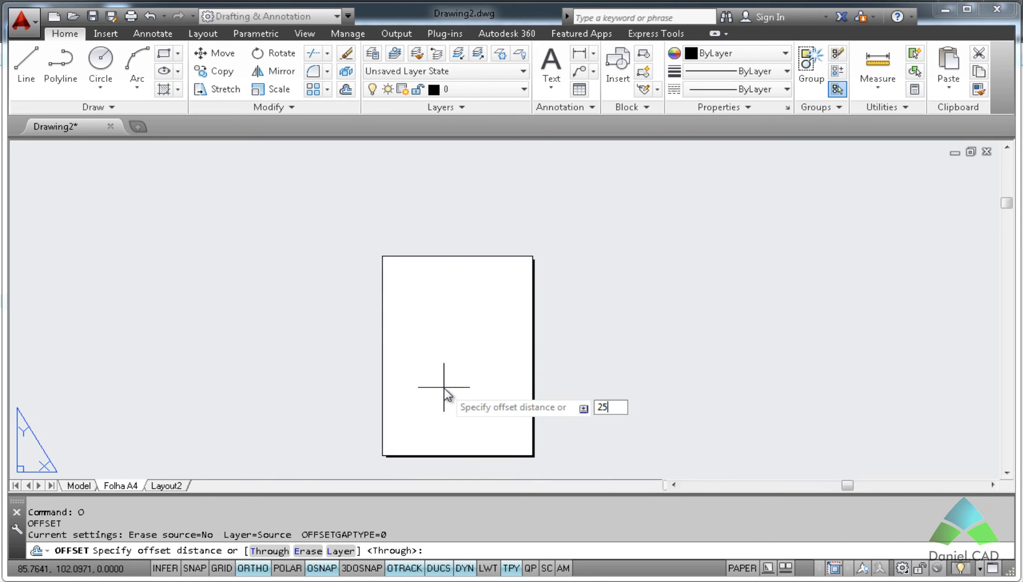
{"action": "key", "text": "Return"}
{"action": "left_click", "coordinate": [383, 358]}
{"action": "left_click", "coordinate": [412, 348]}
{"action": "key", "text": "Escape"}
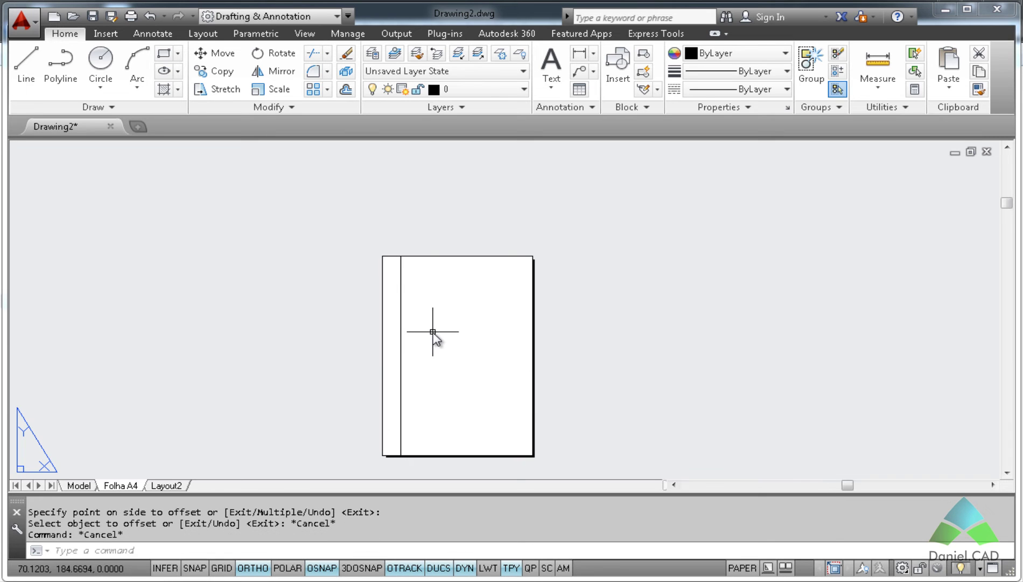
Offset the outline's top edge 7 mm toward the inside of the sheet.
{"action": "type", "text": "o"}
{"action": "key", "text": "Return"}
{"action": "type", "text": "7"}
{"action": "key", "text": "Return"}
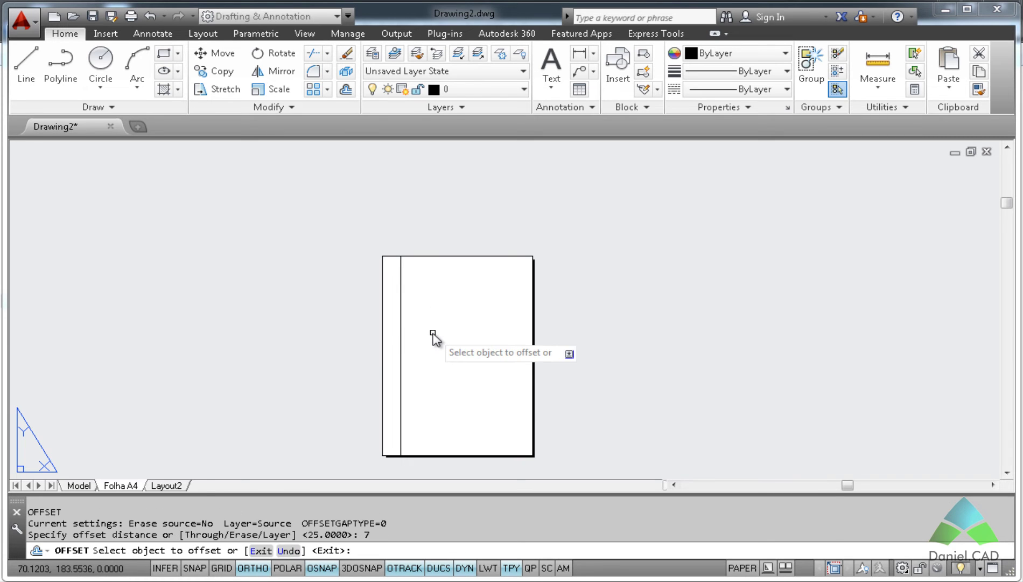
{"action": "left_click", "coordinate": [418, 258]}
{"action": "left_click", "coordinate": [452, 315]}
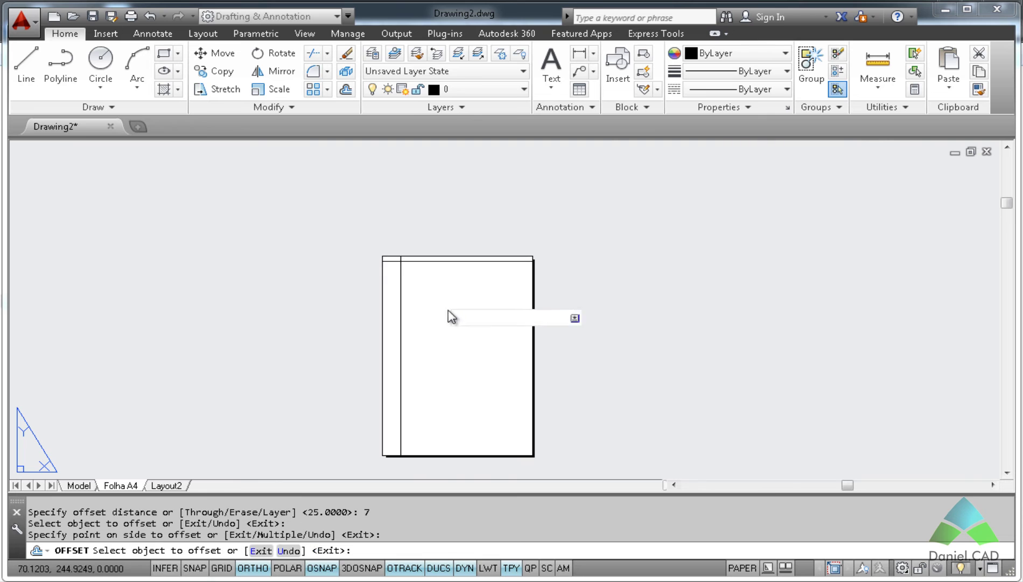
{"action": "key", "text": "Escape"}
Offset the outline's right edge 7 mm toward the inside of the sheet.
{"action": "scroll", "coordinate": [464, 327], "scroll_direction": "up", "scroll_amount": 2}
{"action": "middle_click_drag", "start_coordinate": [464, 327], "coordinate": [481, 294]}
{"action": "key", "text": "Return"}
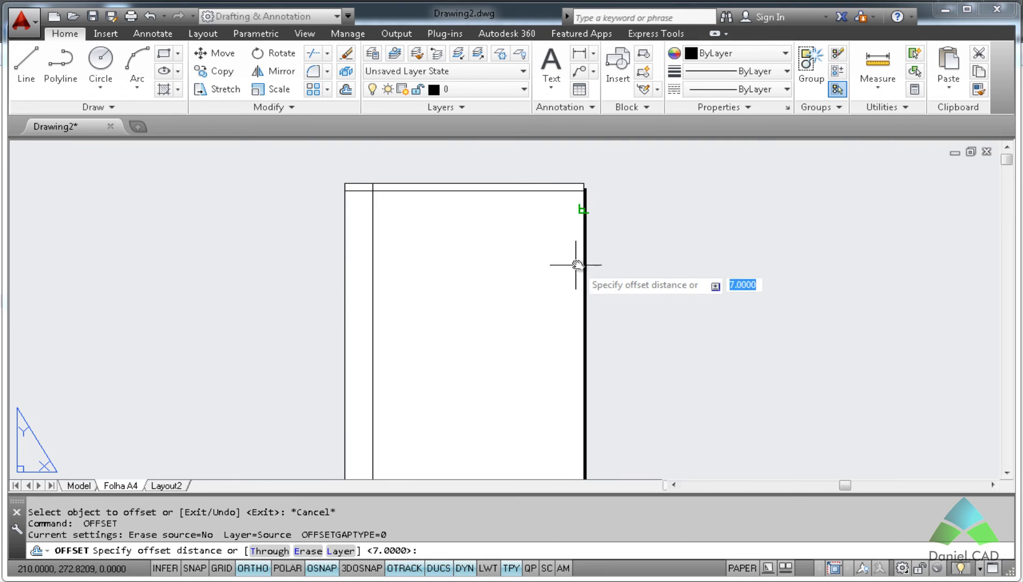
{"action": "key", "text": "Return"}
{"action": "left_click", "coordinate": [585, 262]}
{"action": "left_click", "coordinate": [562, 263]}
{"action": "middle_click_drag", "start_coordinate": [489, 442], "coordinate": [513, 352]}
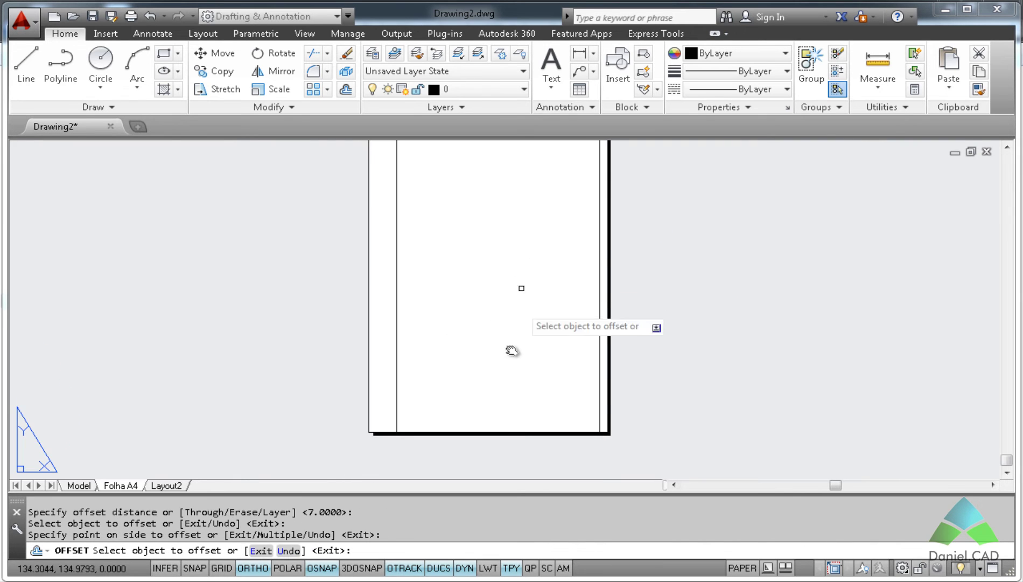
Offset the outline's bottom edge 7 mm toward the inside of the sheet.
{"action": "left_click", "coordinate": [515, 433]}
{"action": "key", "text": "Escape"}
{"action": "scroll", "coordinate": [498, 382], "scroll_direction": "down", "scroll_amount": 2}
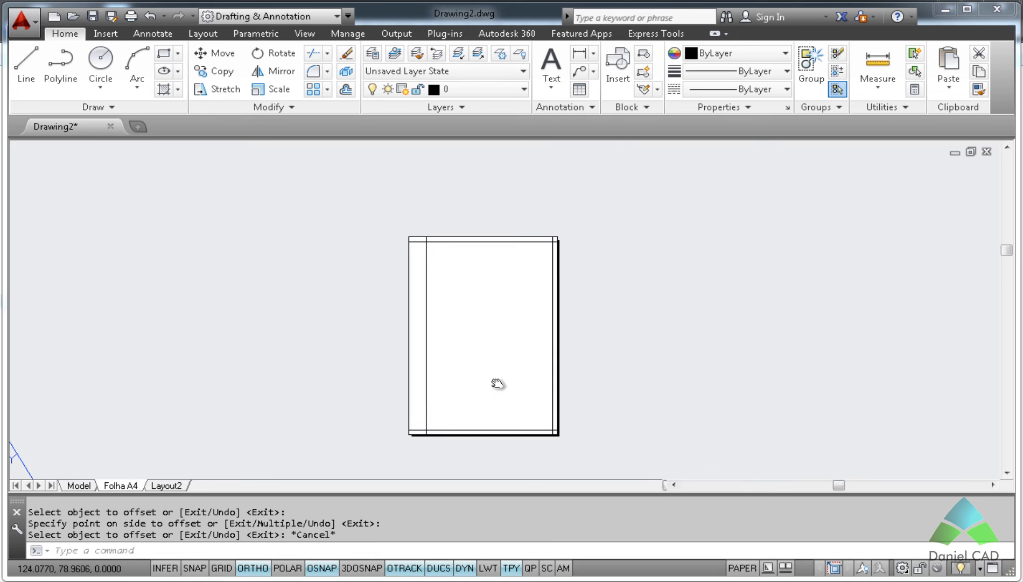
Measure the left margin's width between the sheet outline and the inner line with a linear dimension, without placing it.
{"action": "type", "text": "dli"}
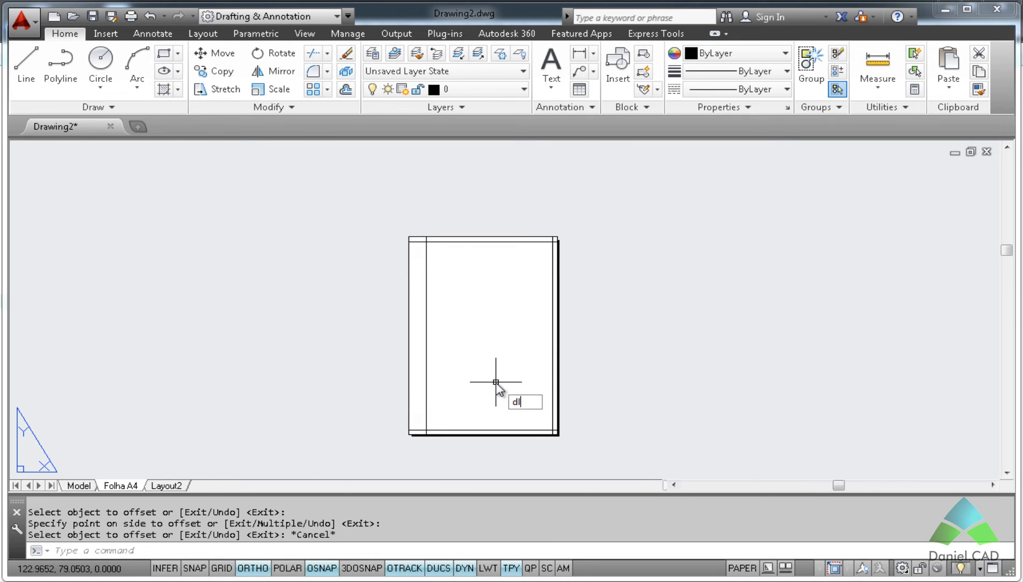
{"action": "key", "text": "Return"}
{"action": "left_click", "coordinate": [414, 352]}
{"action": "left_click", "coordinate": [419, 342]}
{"action": "scroll", "coordinate": [414, 337], "scroll_direction": "up", "scroll_amount": 10}
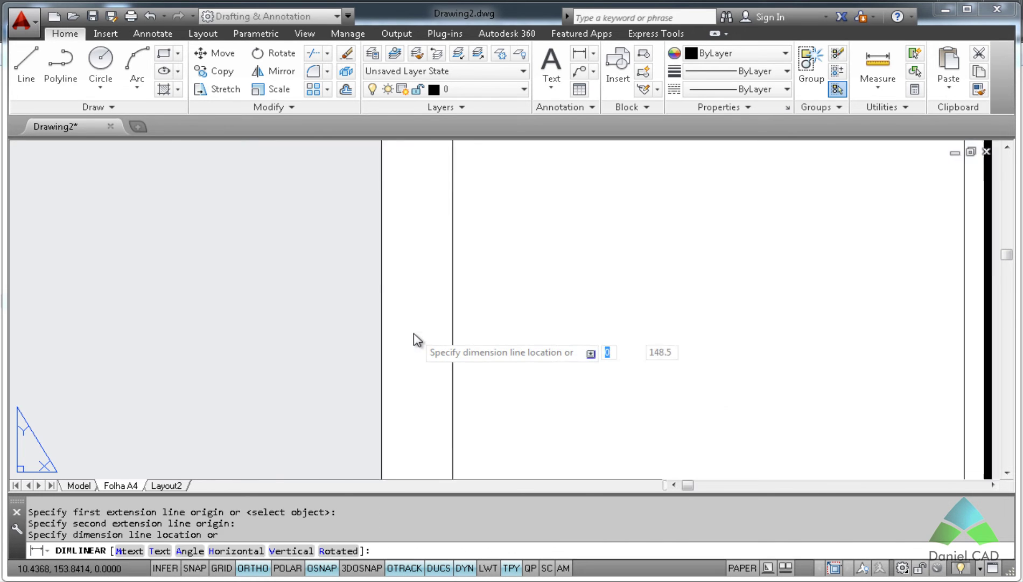
{"action": "key", "text": "Escape"}
{"action": "scroll", "coordinate": [413, 332], "scroll_direction": "down", "scroll_amount": 10}
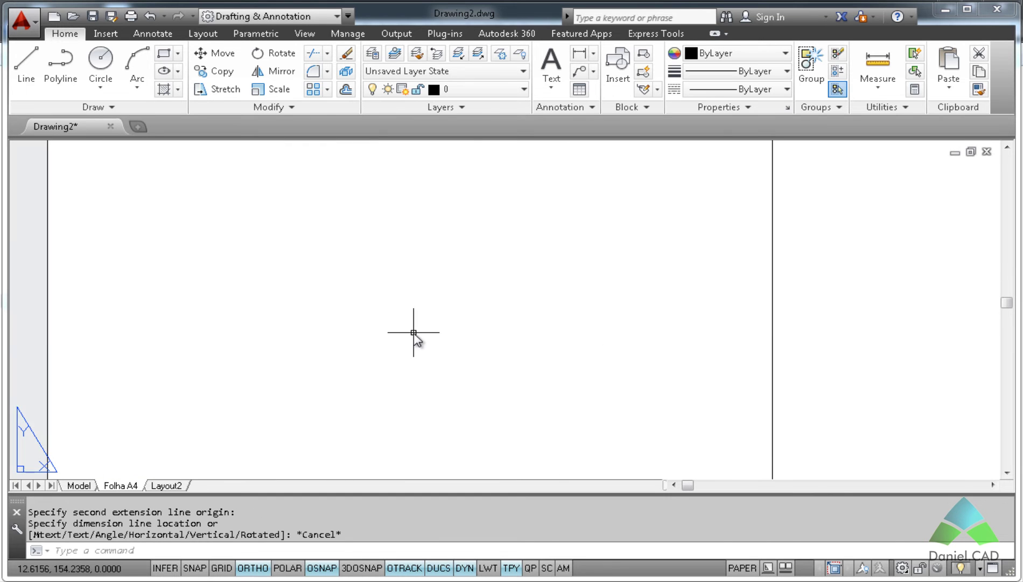
Measure the top margin between the sheet's upper edge and the inner line with a linear dimension, without placing it.
{"action": "scroll", "coordinate": [575, 153], "scroll_direction": "up", "scroll_amount": 1}
{"action": "middle_click_drag", "start_coordinate": [575, 151], "coordinate": [435, 368]}
{"action": "scroll", "coordinate": [432, 316], "scroll_direction": "up", "scroll_amount": 2}
{"action": "key", "text": "Return"}
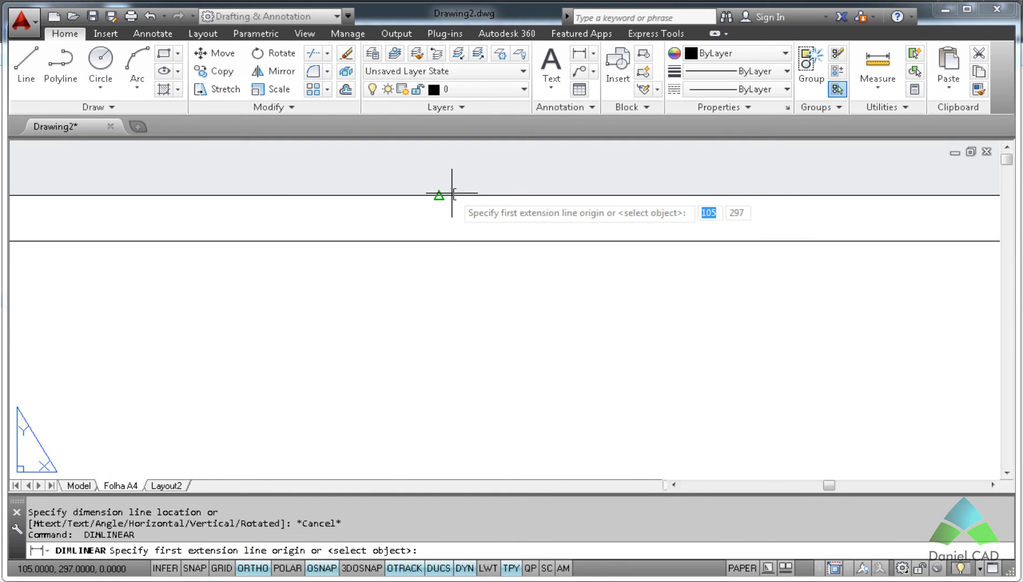
{"action": "left_click", "coordinate": [441, 194]}
{"action": "left_click", "coordinate": [439, 239]}
{"action": "scroll", "coordinate": [440, 232], "scroll_direction": "up", "scroll_amount": 3}
{"action": "middle_click_drag", "start_coordinate": [442, 222], "coordinate": [412, 361]}
{"action": "scroll", "coordinate": [411, 361], "scroll_direction": "down", "scroll_amount": 2}
{"action": "key", "text": "Escape"}
Trim the margin lines that overshoot the frame at its lower-left and upper-left corners.
{"action": "scroll", "coordinate": [411, 360], "scroll_direction": "down", "scroll_amount": 8}
{"action": "scroll", "coordinate": [412, 361], "scroll_direction": "down", "scroll_amount": 4}
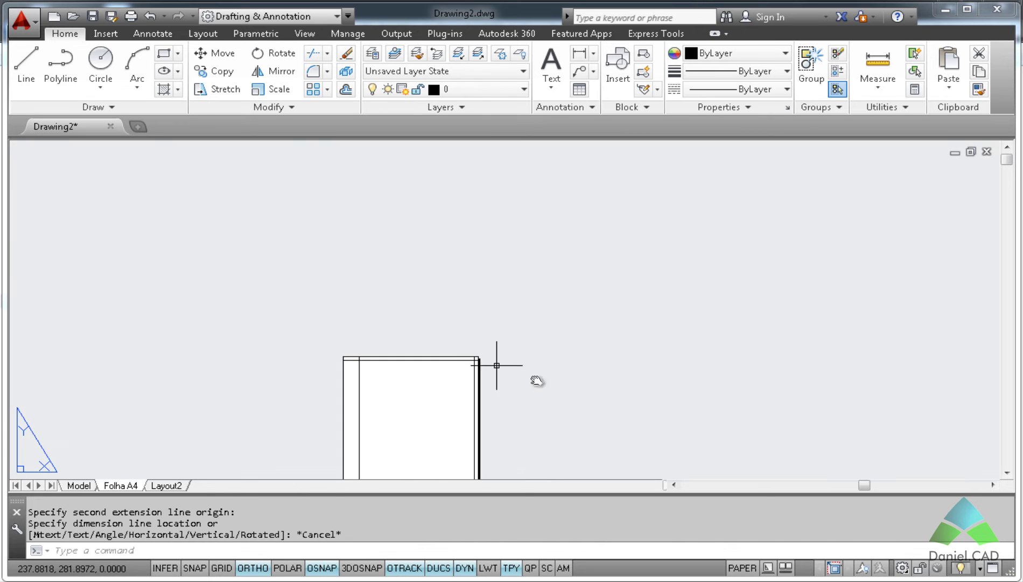
{"action": "mouse_move", "coordinate": [532, 379]}
{"action": "middle_mouse_down"}
{"action": "mouse_move", "coordinate": [545, 238]}
{"action": "mouse_move", "coordinate": [434, 308]}
{"action": "mouse_move", "coordinate": [447, 292]}
{"action": "middle_mouse_up"}
{"action": "scroll", "coordinate": [434, 308], "scroll_direction": "up", "scroll_amount": 2}
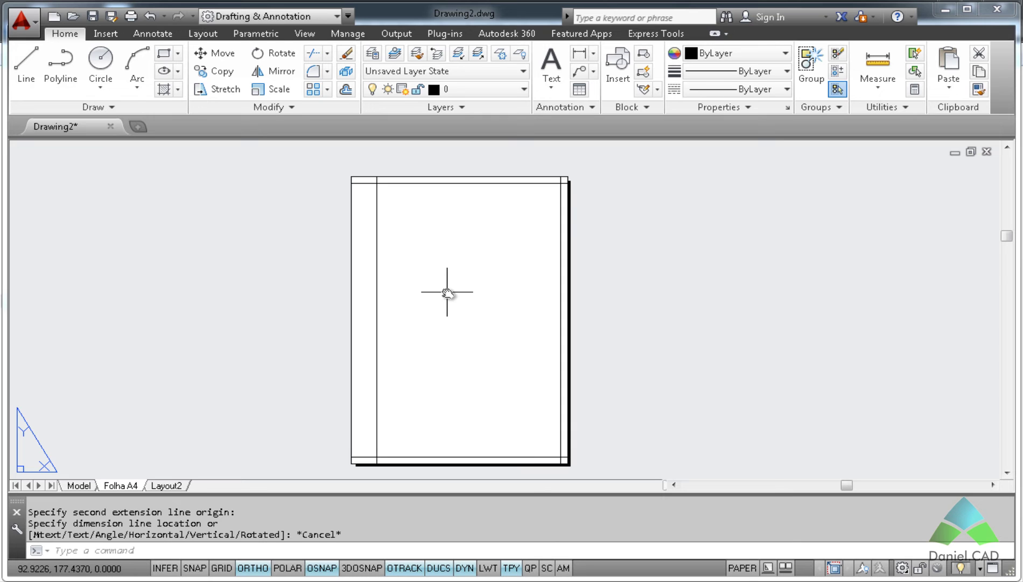
{"action": "type", "text": "tr"}
{"action": "key", "text": "Return"}
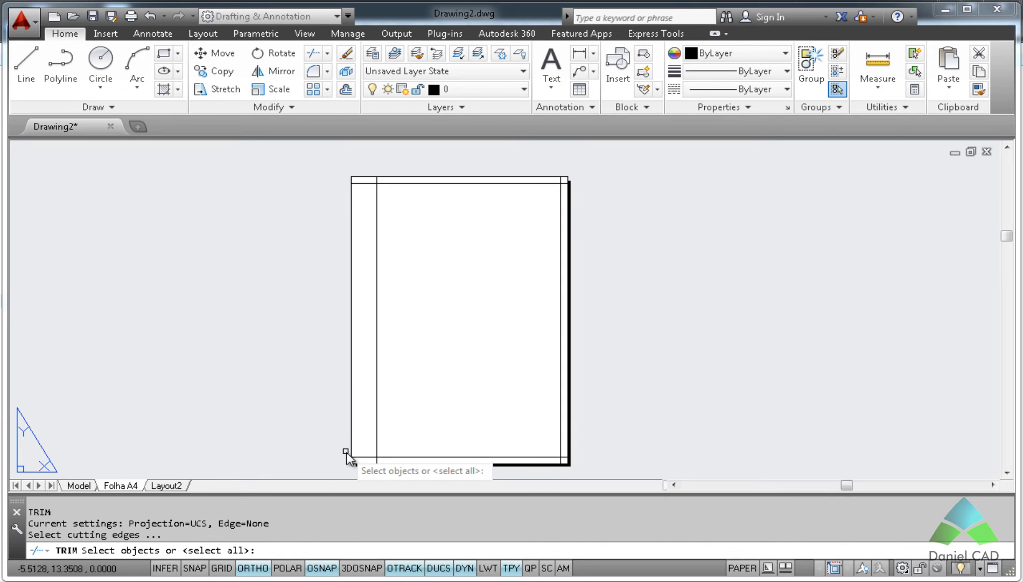
{"action": "key", "text": "Return"}
{"action": "left_click", "coordinate": [368, 460]}
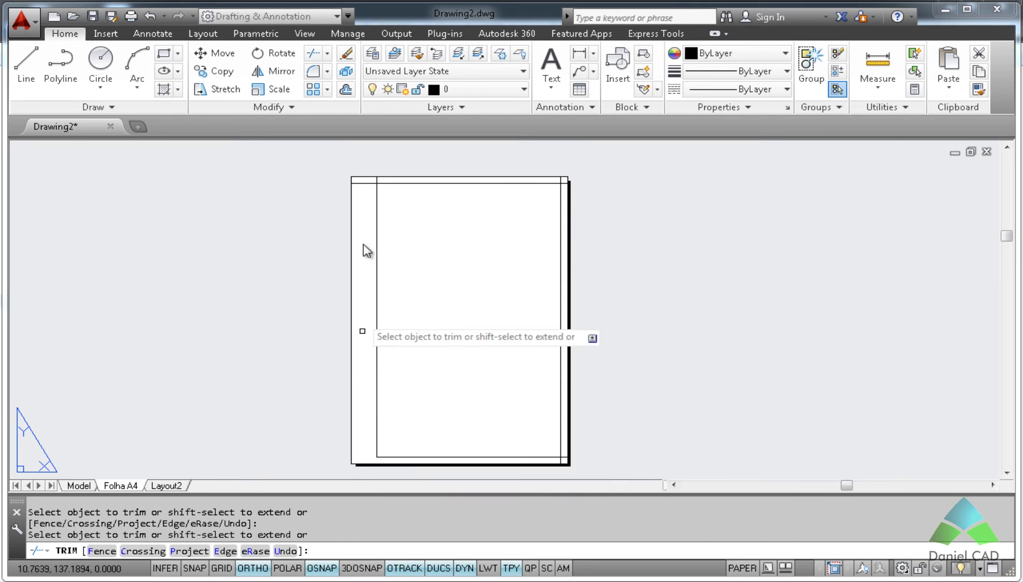
{"action": "left_click", "coordinate": [364, 183]}
{"action": "left_click", "coordinate": [377, 179]}
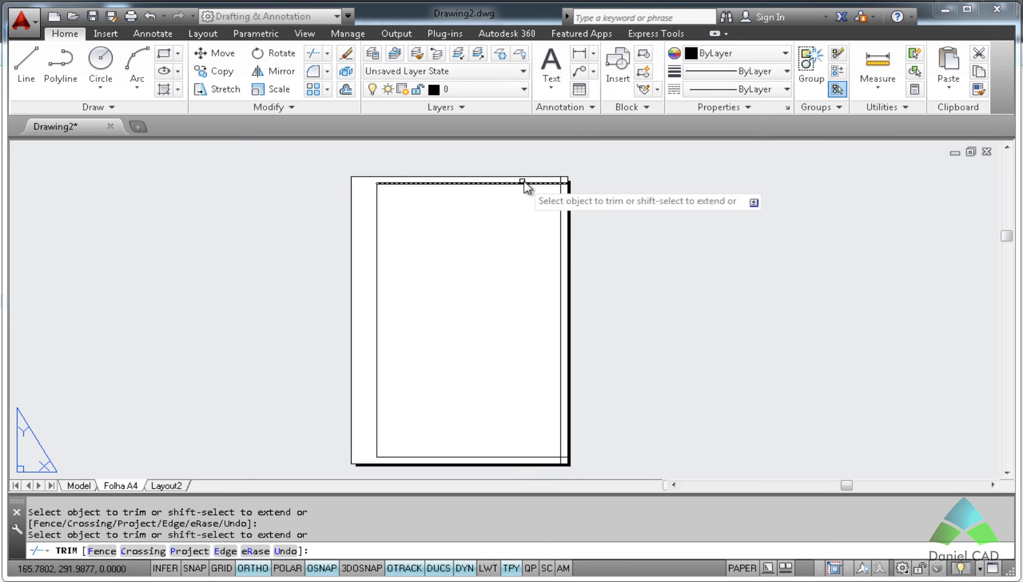
Trim the margin lines that overshoot the frame at its upper-right and lower-right corners.
{"action": "left_click", "coordinate": [561, 179]}
{"action": "scroll", "coordinate": [567, 461], "scroll_direction": "up", "scroll_amount": 4}
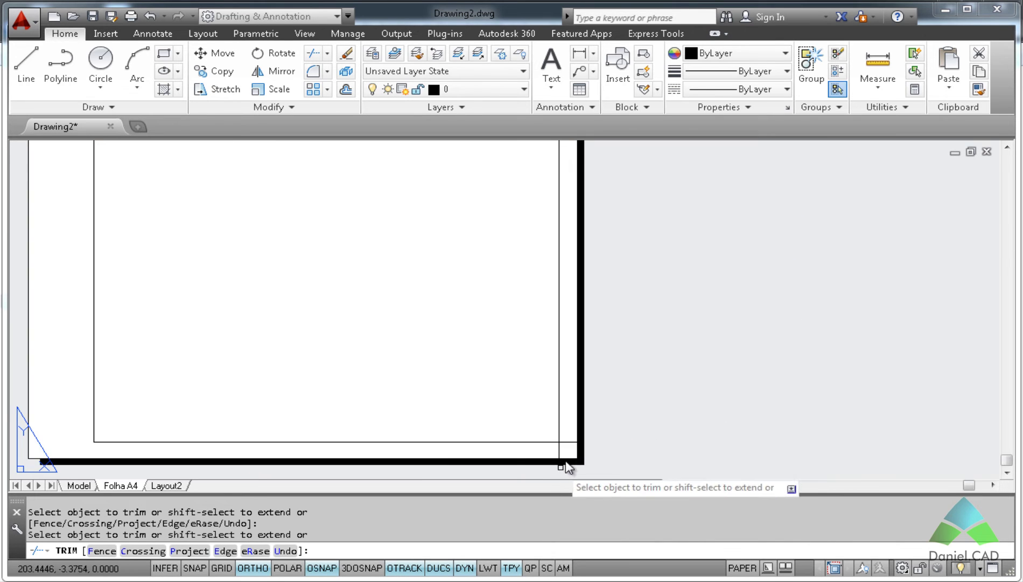
{"action": "left_click", "coordinate": [570, 441]}
{"action": "left_click", "coordinate": [564, 450]}
{"action": "left_click", "coordinate": [552, 455]}
{"action": "key", "text": "Escape"}
{"action": "scroll", "coordinate": [485, 393], "scroll_direction": "down", "scroll_amount": 4}
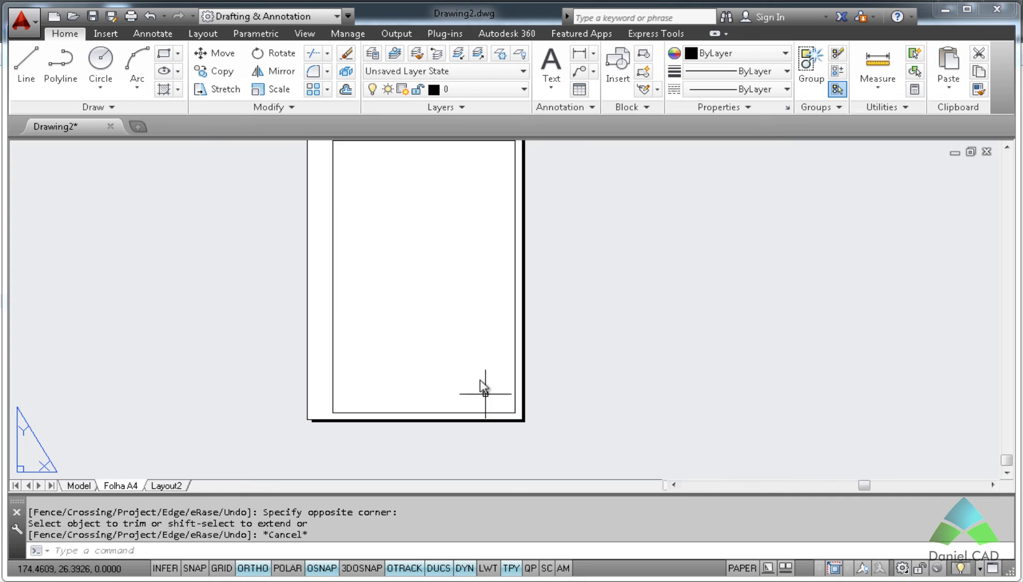
Erase the small stray object just inside the frame's right edge, above the title block.
{"action": "middle_click_drag", "start_coordinate": [457, 344], "coordinate": [487, 377]}
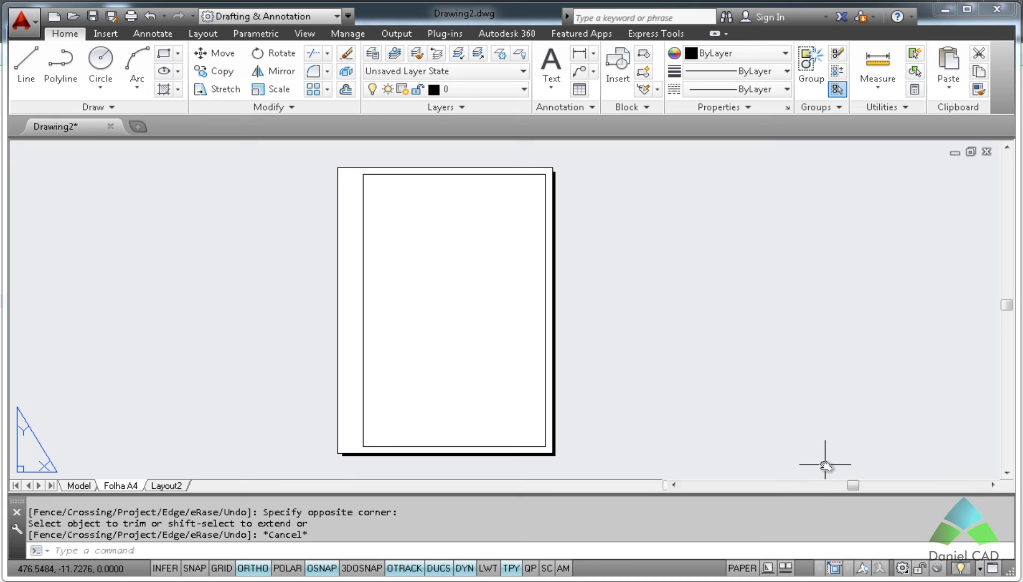
{"action": "type", "text": "z"}
{"action": "key", "text": "Return"}
{"action": "type", "text": "e"}
{"action": "key", "text": "Return"}
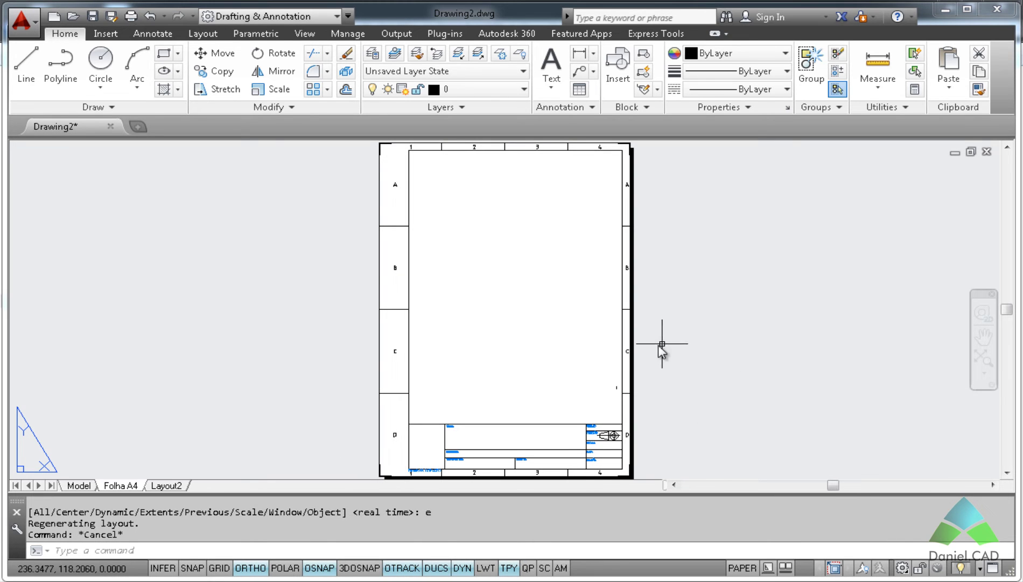
{"action": "left_click", "coordinate": [617, 387]}
{"action": "key", "text": "Delete"}
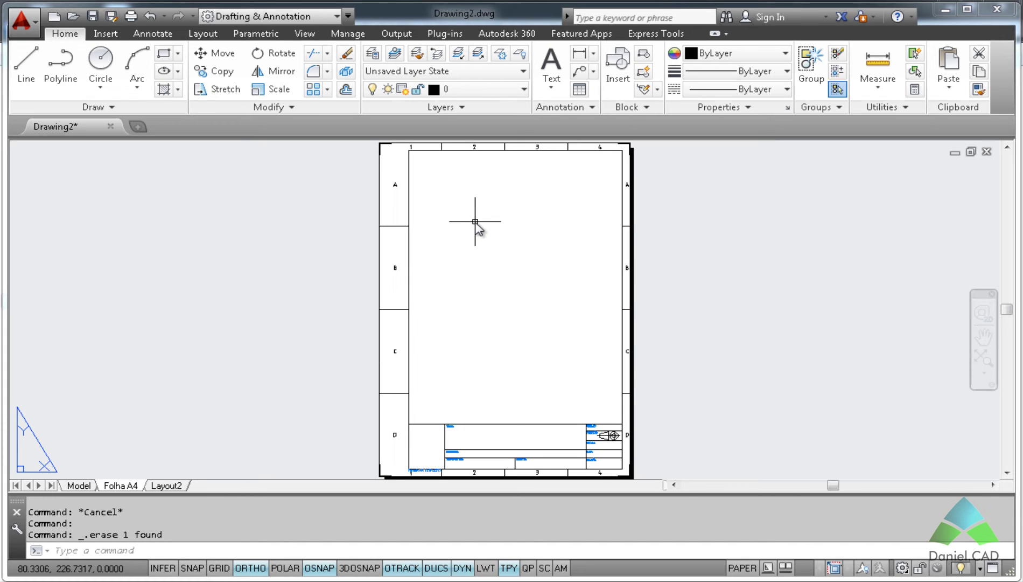
{"action": "left_click", "coordinate": [304, 34]}
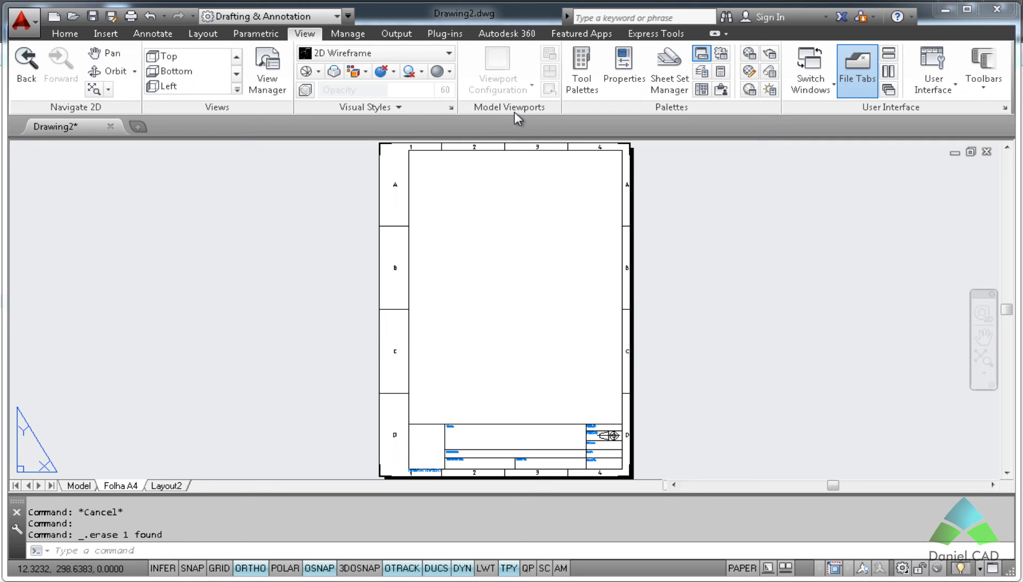
{"action": "key", "text": "Escape"}
{"action": "key", "text": "Escape"}
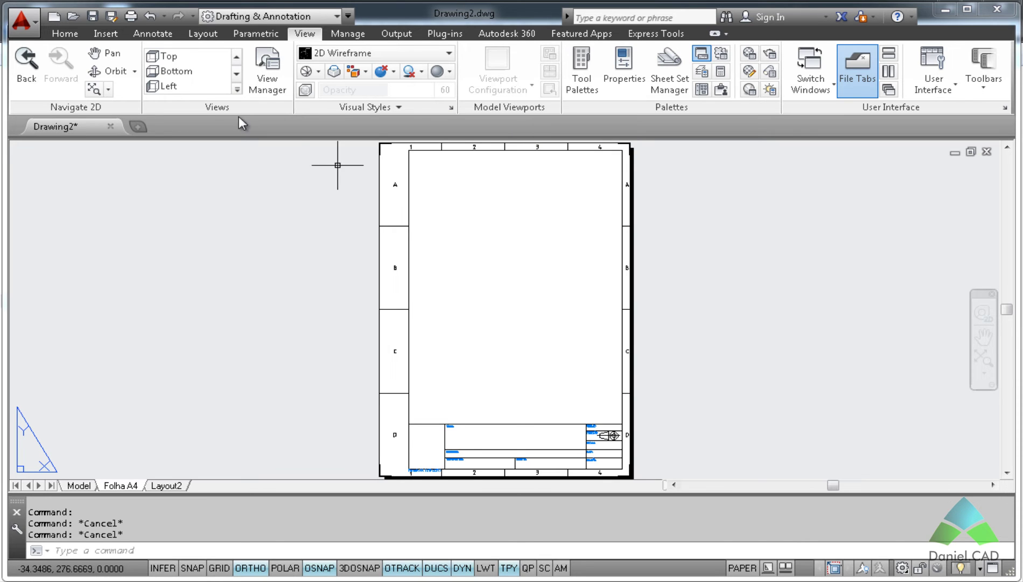
{"action": "left_click", "coordinate": [64, 33]}
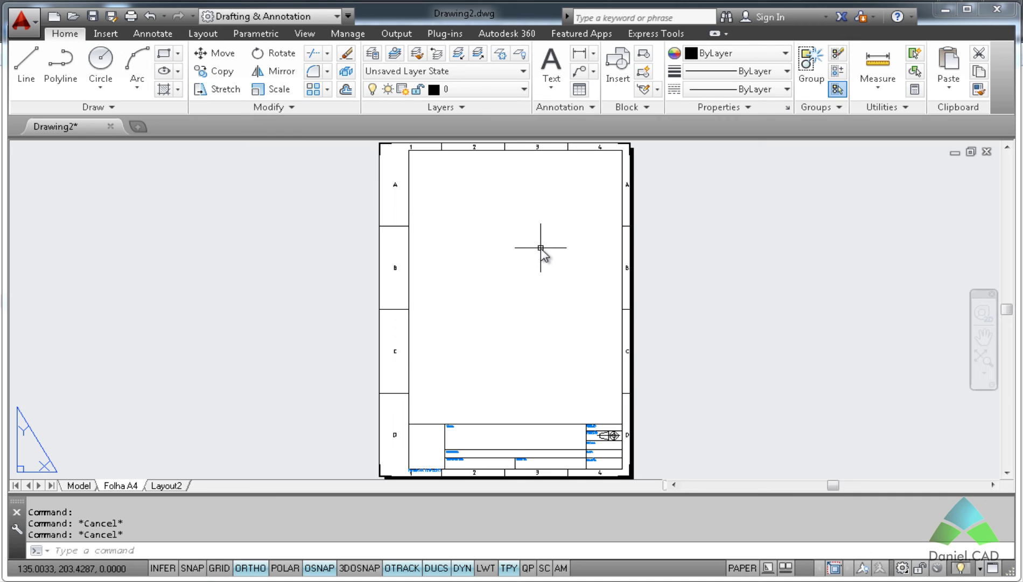
Start the VIEWPORTS command to configure new viewports for the layout.
{"action": "type", "text": "VI"}
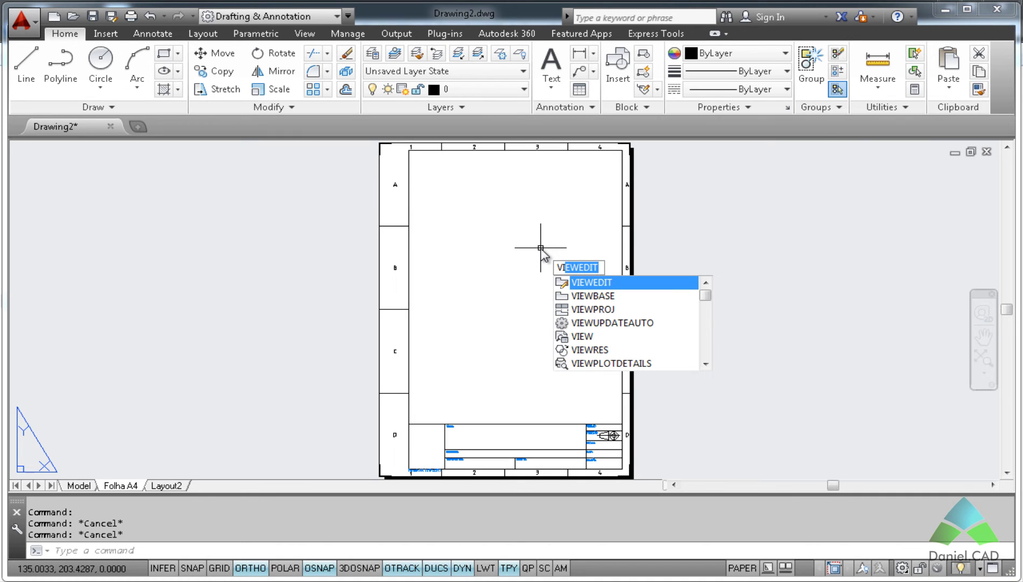
{"action": "type", "text": "EWPROJ"}
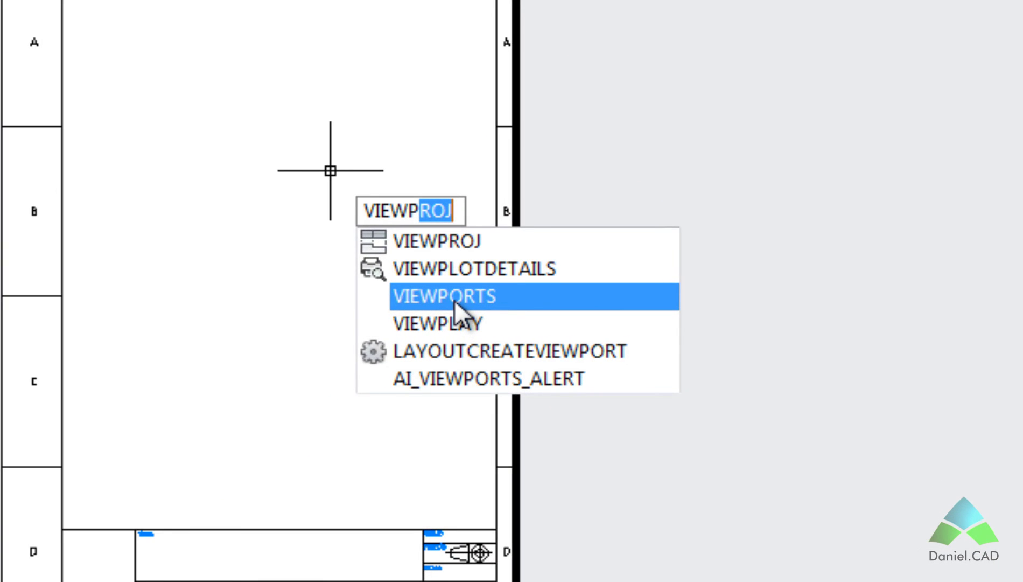
{"action": "left_click", "coordinate": [454, 300]}
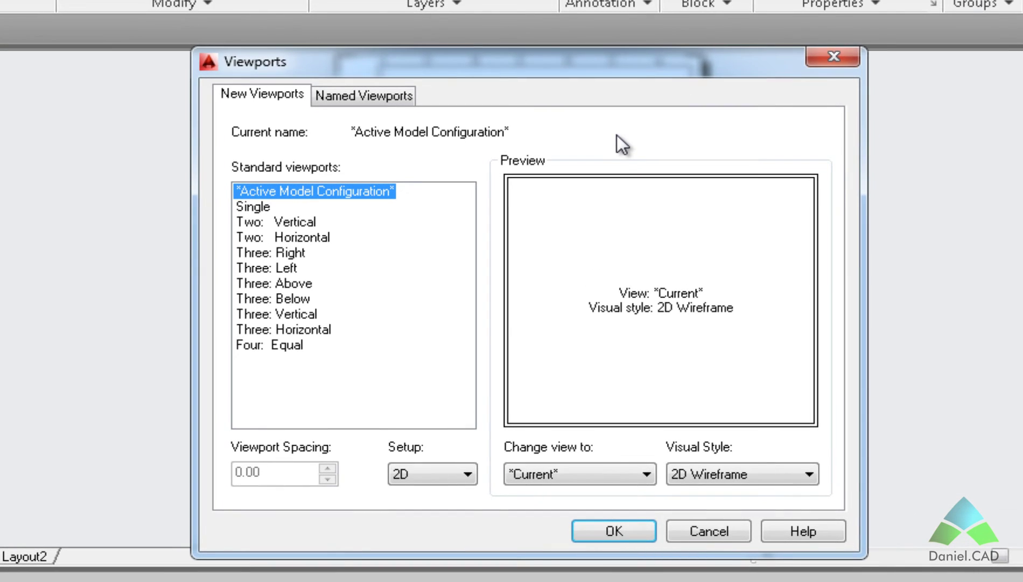
Preview the Two: Vertical, Two: Horizontal and Three: Right standard viewport arrangements.
{"action": "left_click", "coordinate": [264, 208]}
{"action": "left_click", "coordinate": [274, 222]}
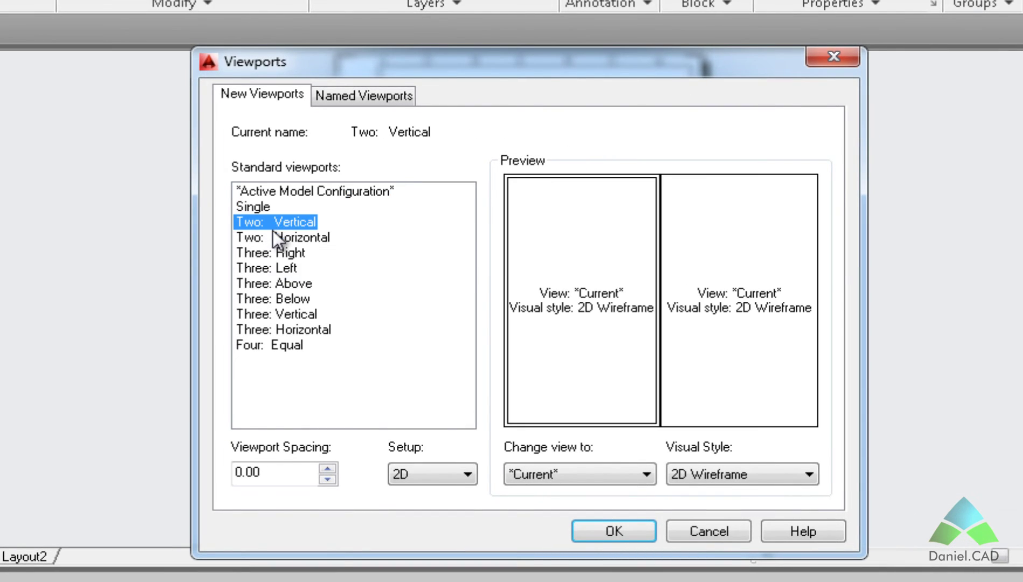
{"action": "left_click", "coordinate": [300, 236]}
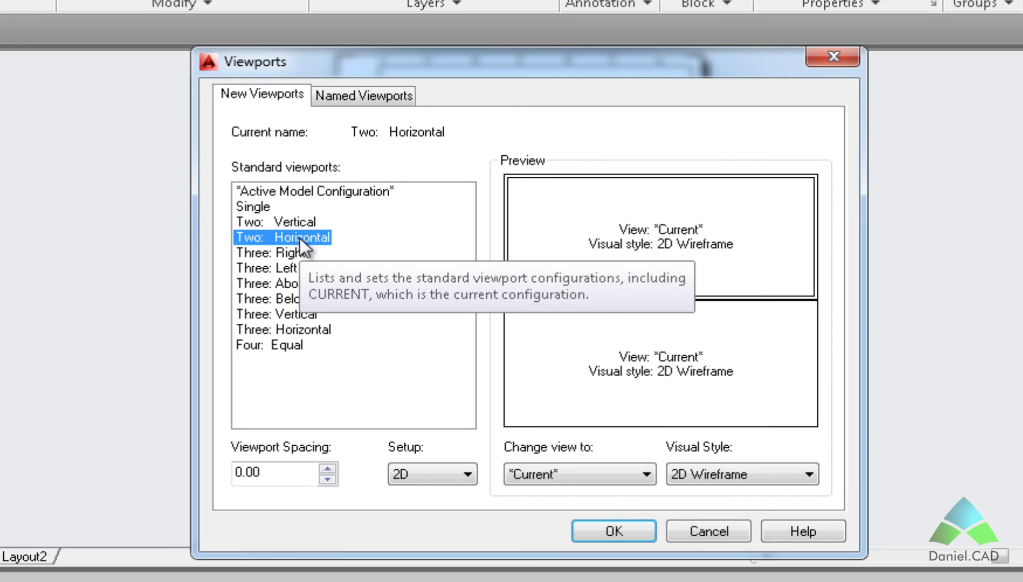
{"action": "left_click", "coordinate": [288, 256]}
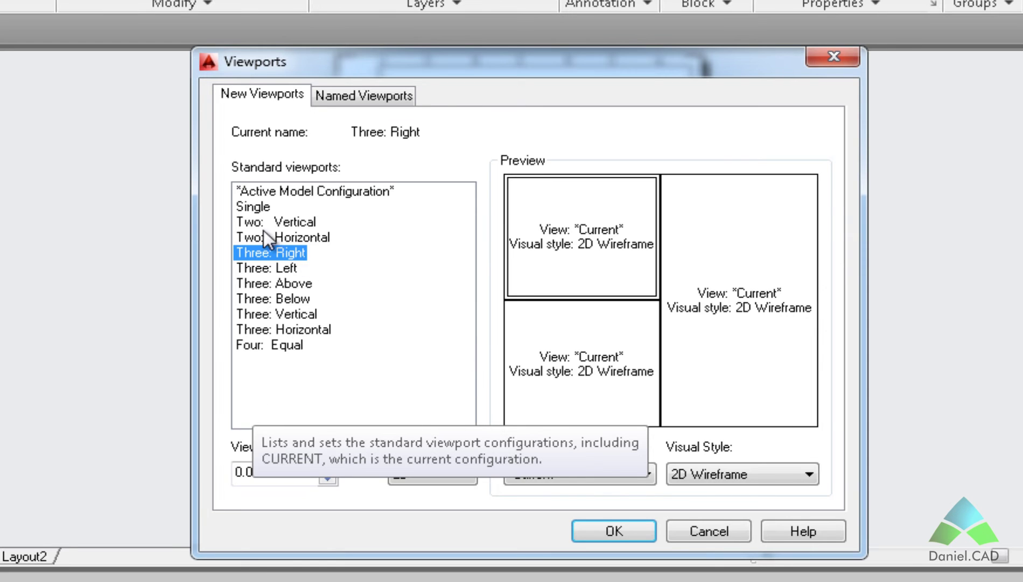
Create a Single viewport from the frame's upper-left inner corner to the title block's upper-right corner.
{"action": "left_click", "coordinate": [252, 205]}
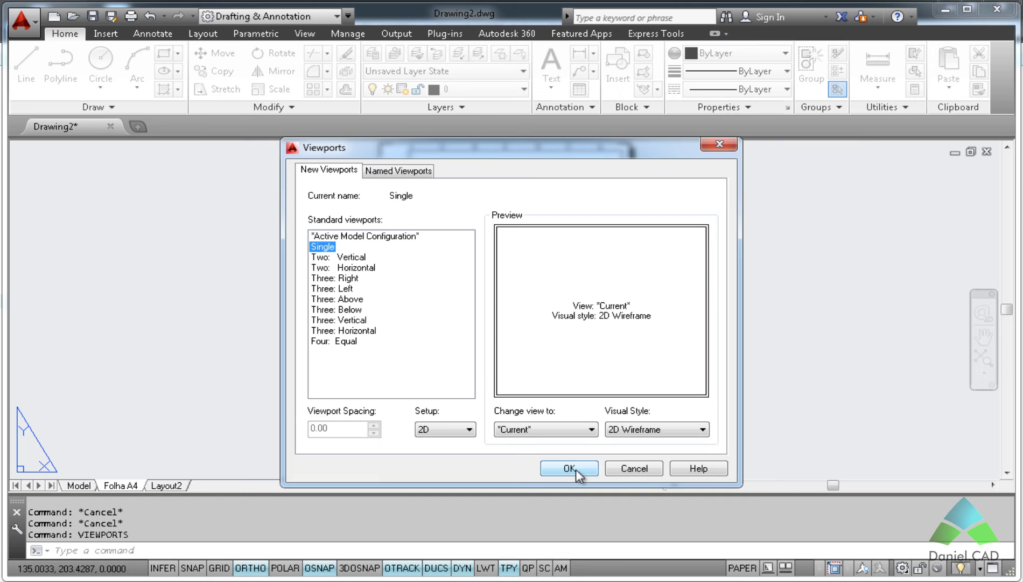
{"action": "left_click", "coordinate": [576, 469]}
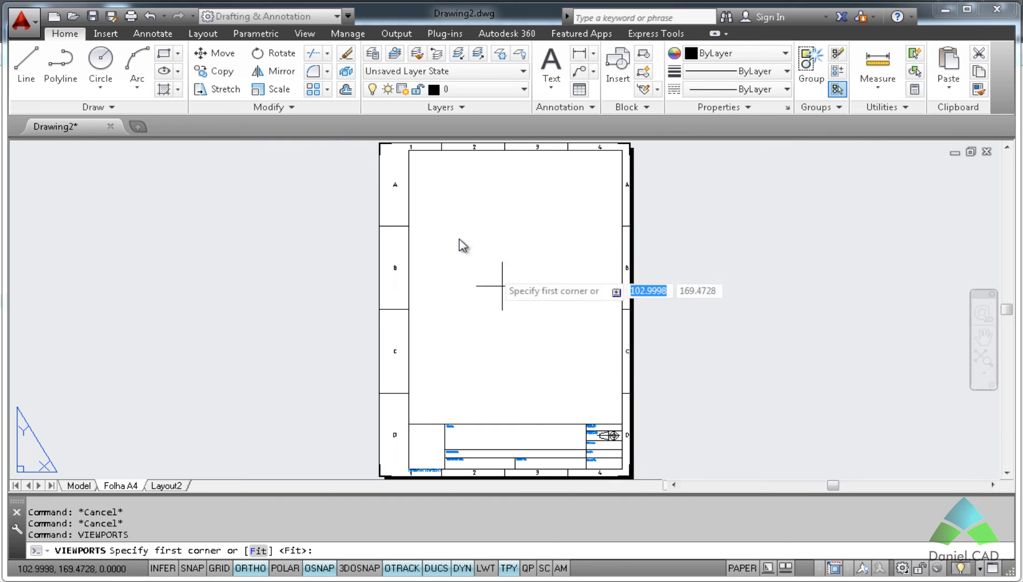
{"action": "left_click", "coordinate": [409, 150]}
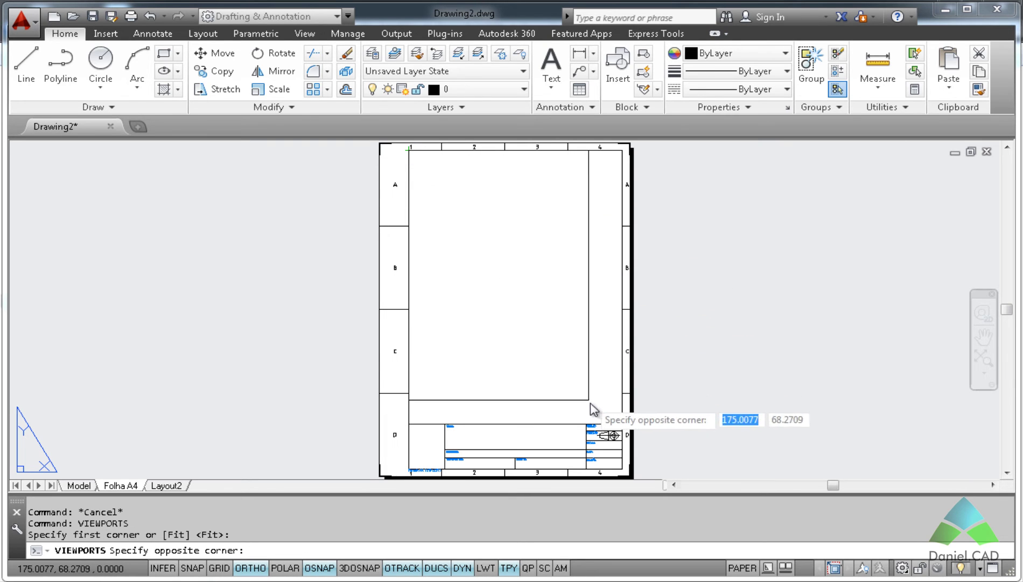
{"action": "left_click", "coordinate": [622, 424]}
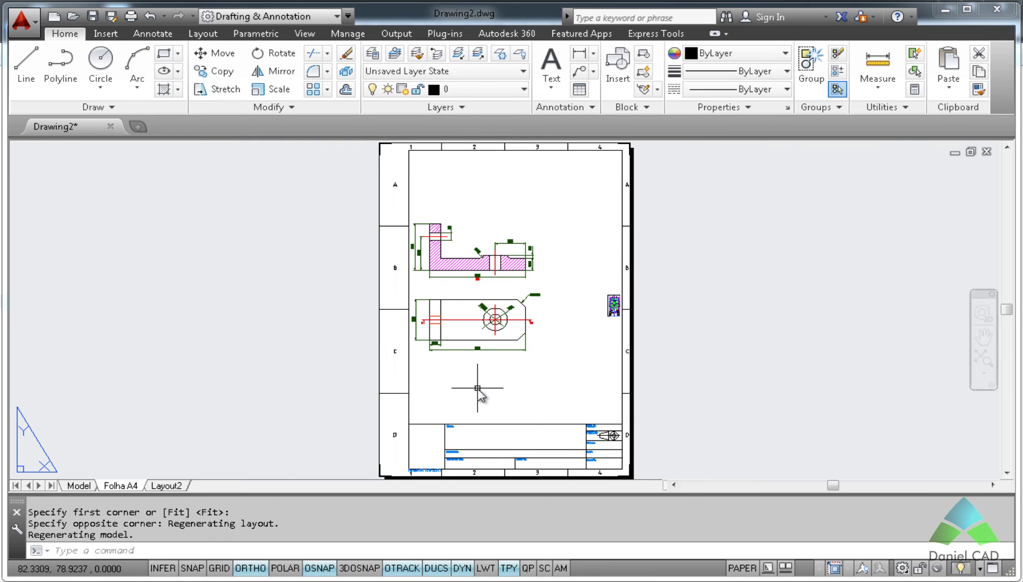
Activate model space inside the viewport and roughly center the part's section and plan views in it.
{"action": "double_click", "coordinate": [535, 369]}
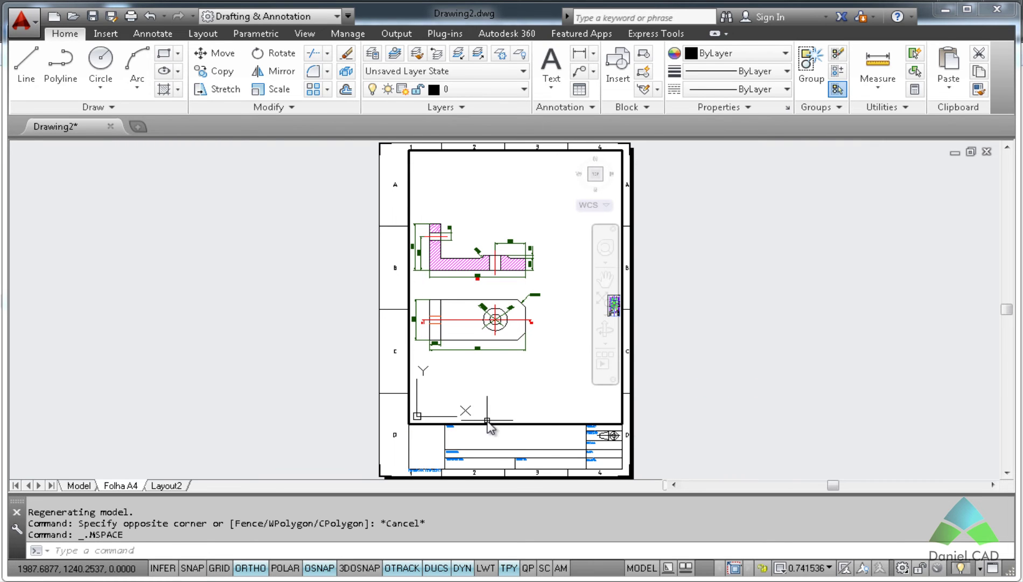
{"action": "mouse_move", "coordinate": [482, 373]}
{"action": "middle_mouse_down"}
{"action": "mouse_move", "coordinate": [592, 385]}
{"action": "mouse_move", "coordinate": [516, 375]}
{"action": "middle_mouse_up"}
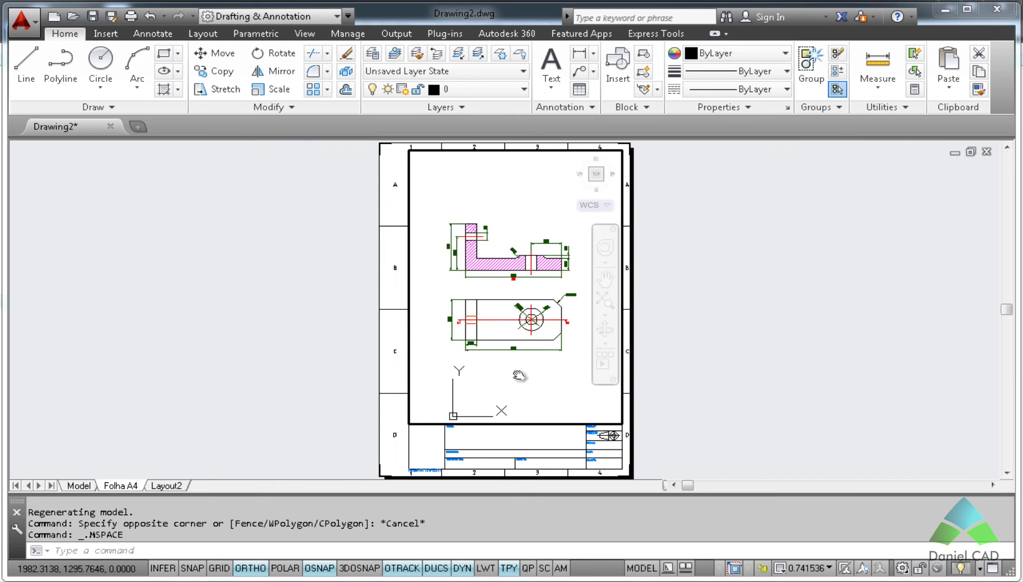
{"action": "scroll", "coordinate": [516, 375], "scroll_direction": "up", "scroll_amount": 2}
{"action": "scroll", "coordinate": [516, 375], "scroll_direction": "up", "scroll_amount": 2}
{"action": "scroll", "coordinate": [516, 374], "scroll_direction": "down", "scroll_amount": 4}
{"action": "scroll", "coordinate": [516, 374], "scroll_direction": "up", "scroll_amount": 2}
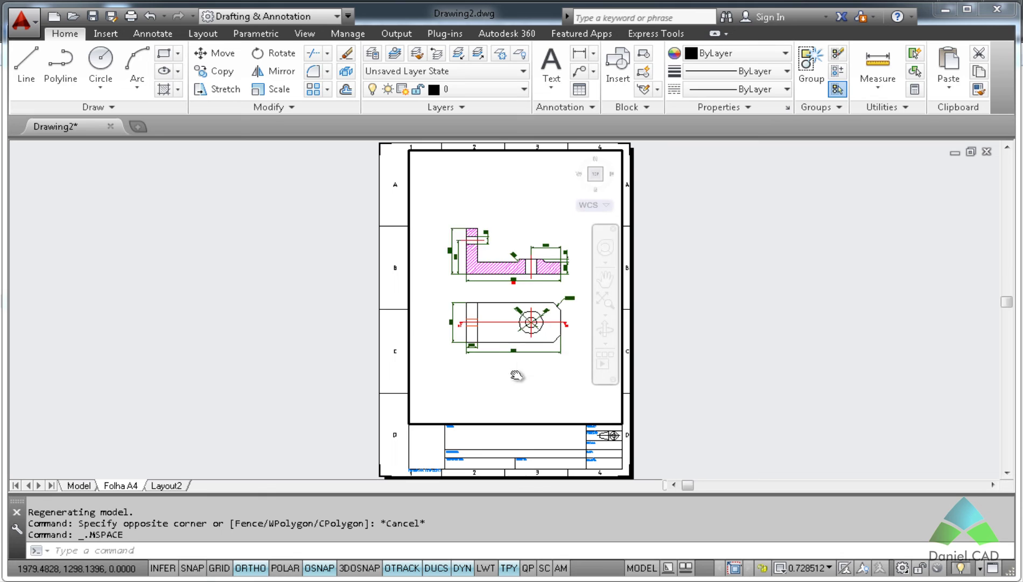
{"action": "scroll", "coordinate": [516, 374], "scroll_direction": "down", "scroll_amount": 2}
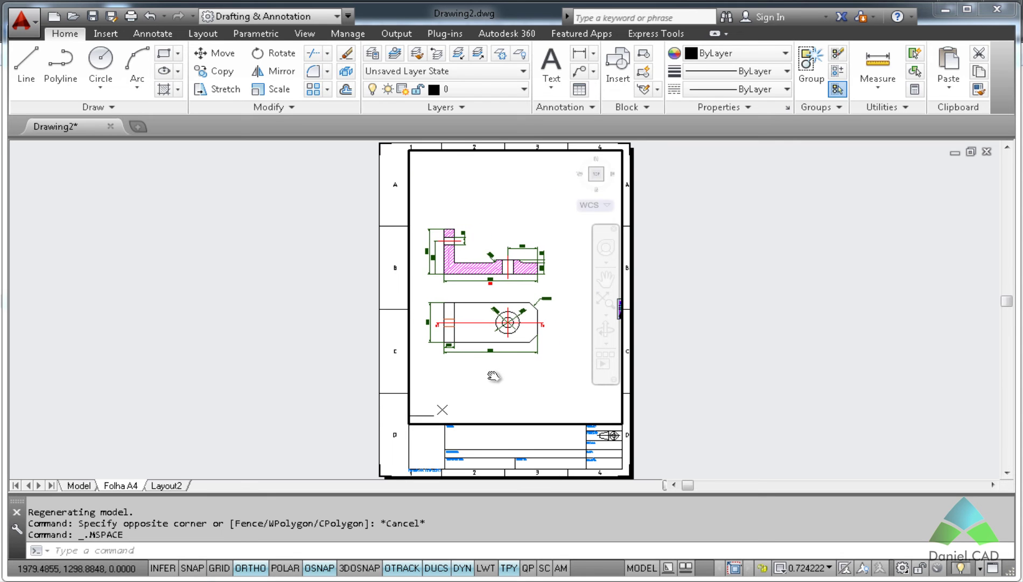
{"action": "mouse_move", "coordinate": [516, 374]}
{"action": "middle_mouse_down"}
{"action": "mouse_move", "coordinate": [491, 387]}
{"action": "mouse_move", "coordinate": [539, 392]}
{"action": "mouse_move", "coordinate": [504, 318]}
{"action": "mouse_move", "coordinate": [515, 301]}
{"action": "mouse_move", "coordinate": [504, 420]}
{"action": "mouse_move", "coordinate": [531, 364]}
{"action": "mouse_move", "coordinate": [522, 342]}
{"action": "mouse_move", "coordinate": [516, 351]}
{"action": "middle_mouse_up"}
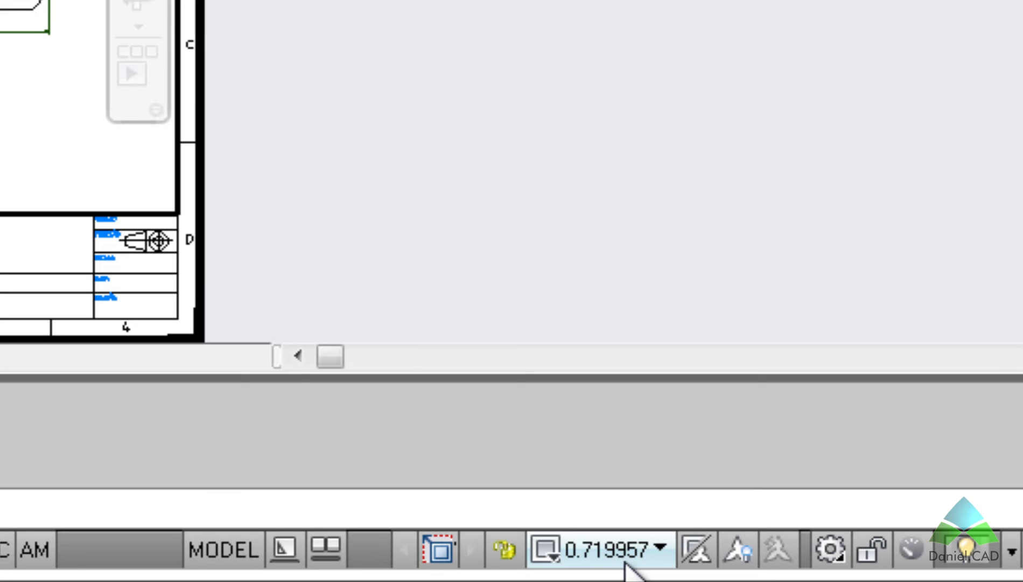
Set the active viewport's scale to 1:1.
{"action": "left_click", "coordinate": [589, 560]}
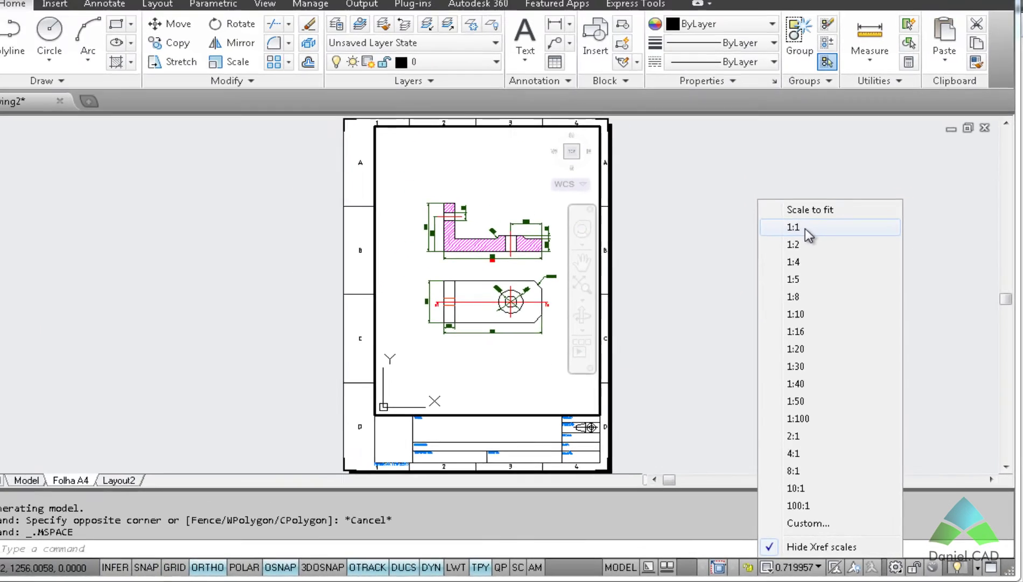
{"action": "left_click", "coordinate": [702, 60]}
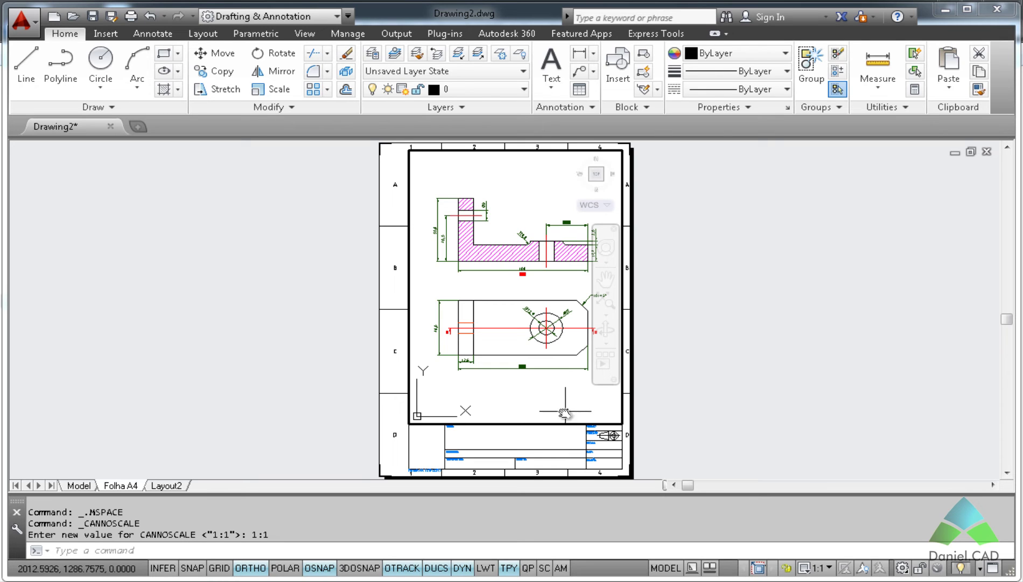
Try the 1:2 scale on the part views in the active viewport and return the viewport to 1:1.
{"action": "scroll", "coordinate": [543, 408], "scroll_direction": "down", "scroll_amount": 5}
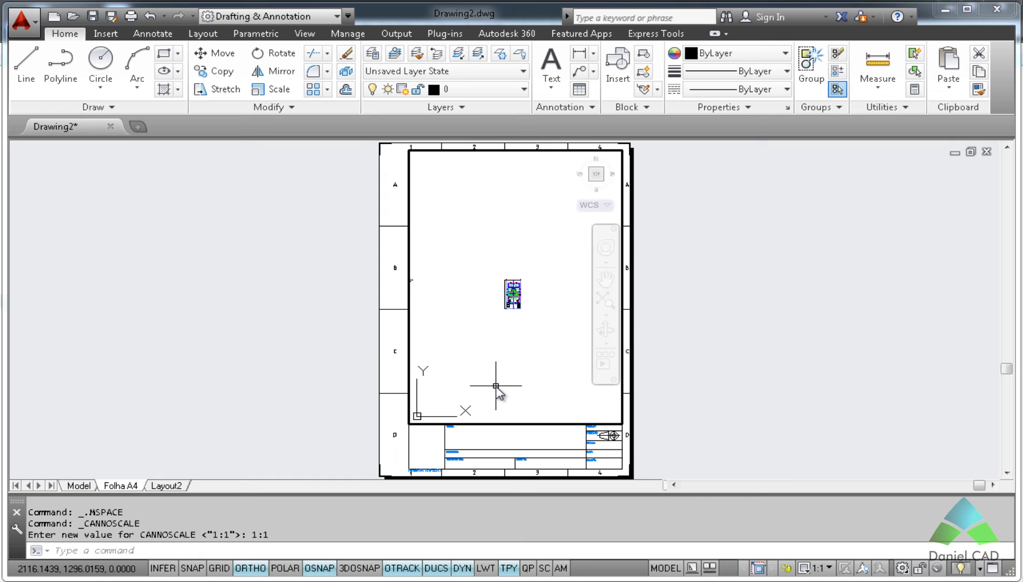
{"action": "middle_click_drag", "start_coordinate": [479, 390], "coordinate": [669, 398]}
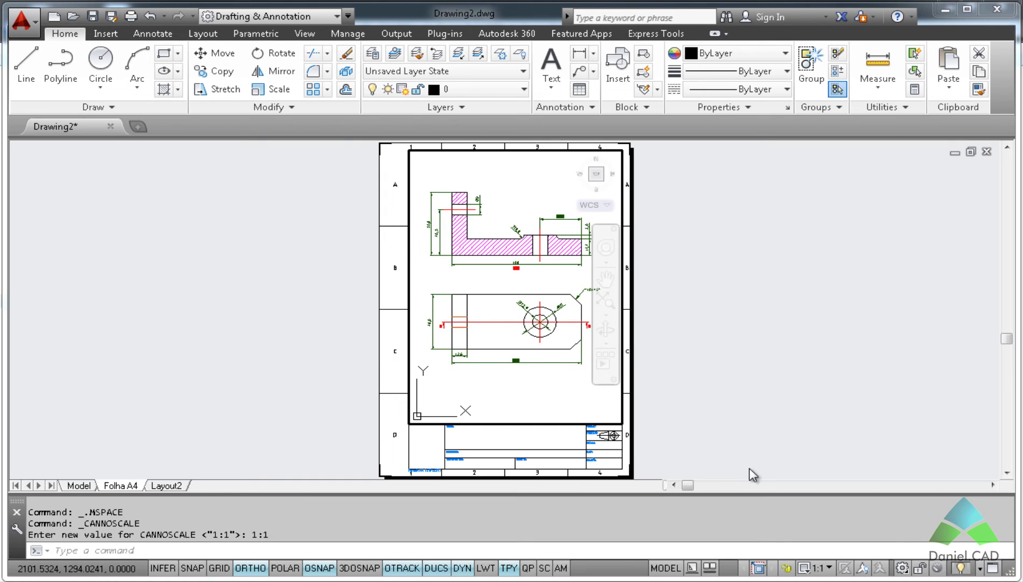
{"action": "left_click", "coordinate": [818, 568]}
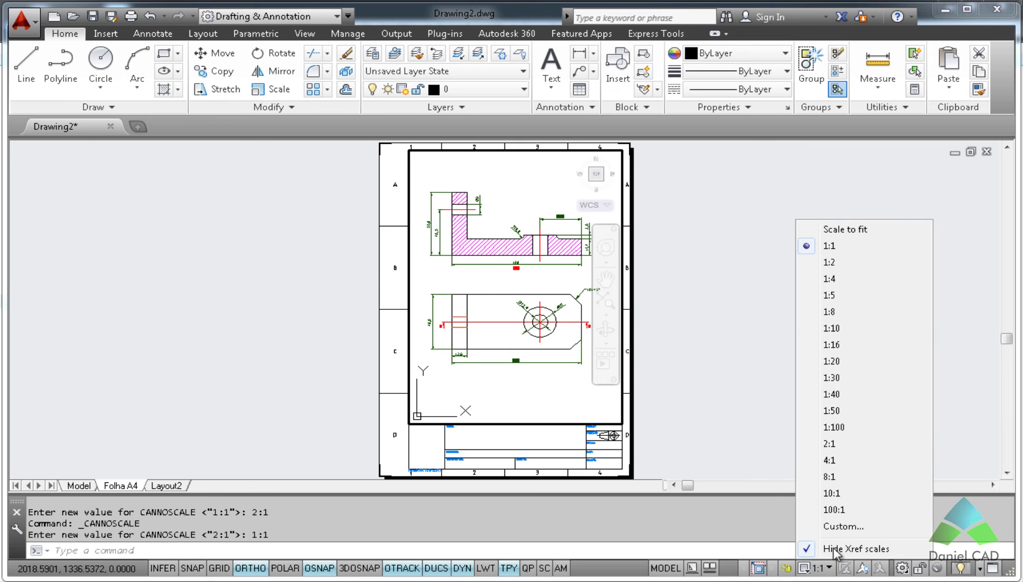
{"action": "left_click", "coordinate": [837, 263]}
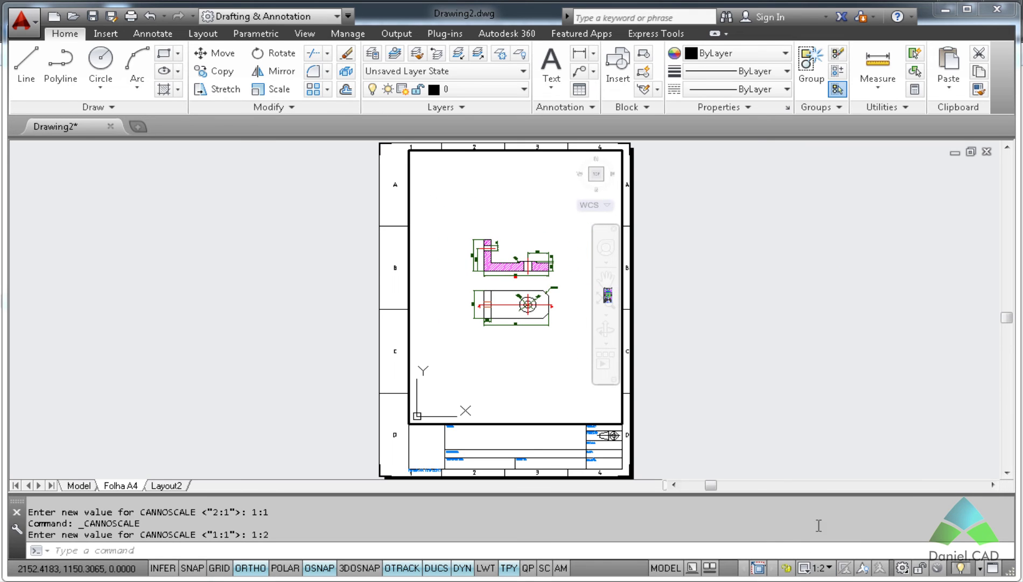
{"action": "left_click", "coordinate": [819, 568]}
{"action": "left_click", "coordinate": [835, 455]}
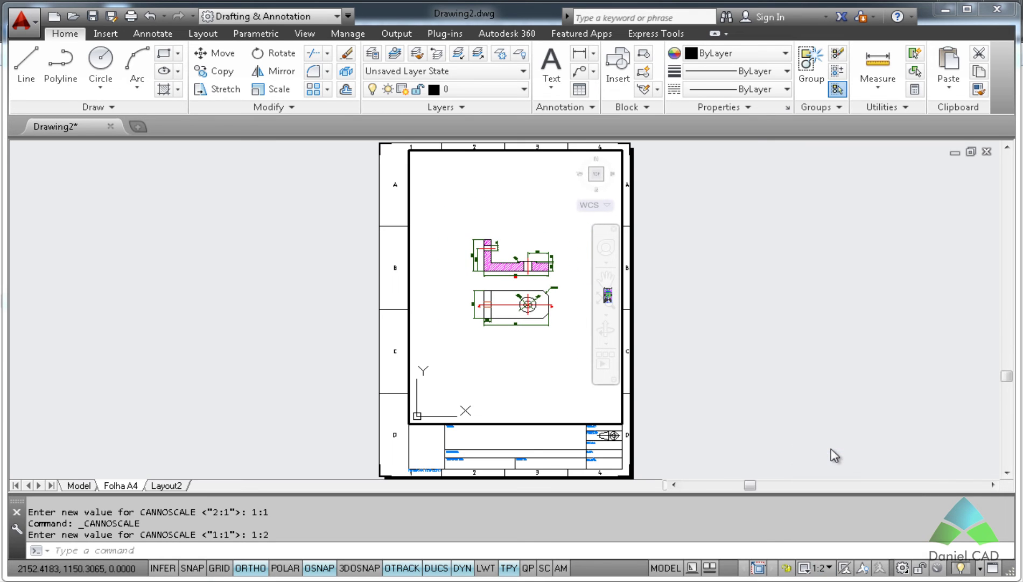
{"action": "left_click", "coordinate": [819, 569]}
{"action": "left_click", "coordinate": [801, 246]}
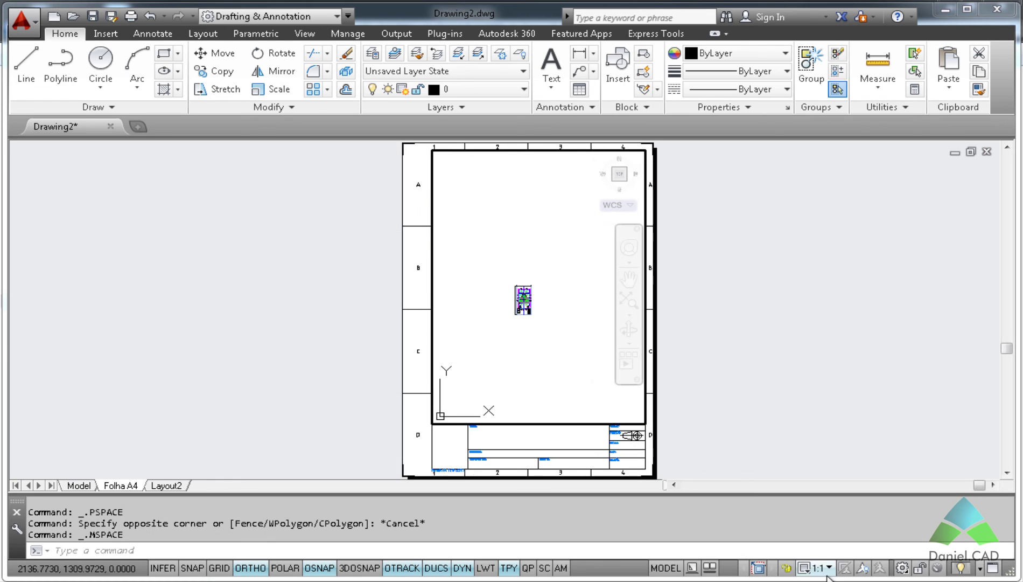
Add a custom drawing scale named "1:100 - Civil" with 1000 paper units equal to 100 drawing units.
{"action": "left_click", "coordinate": [828, 568]}
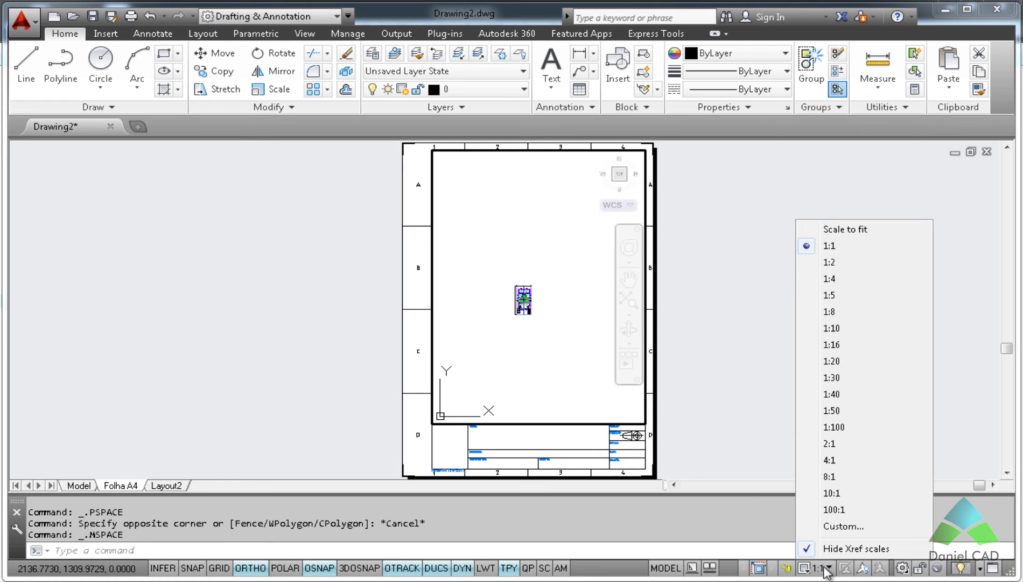
{"action": "left_click", "coordinate": [838, 526]}
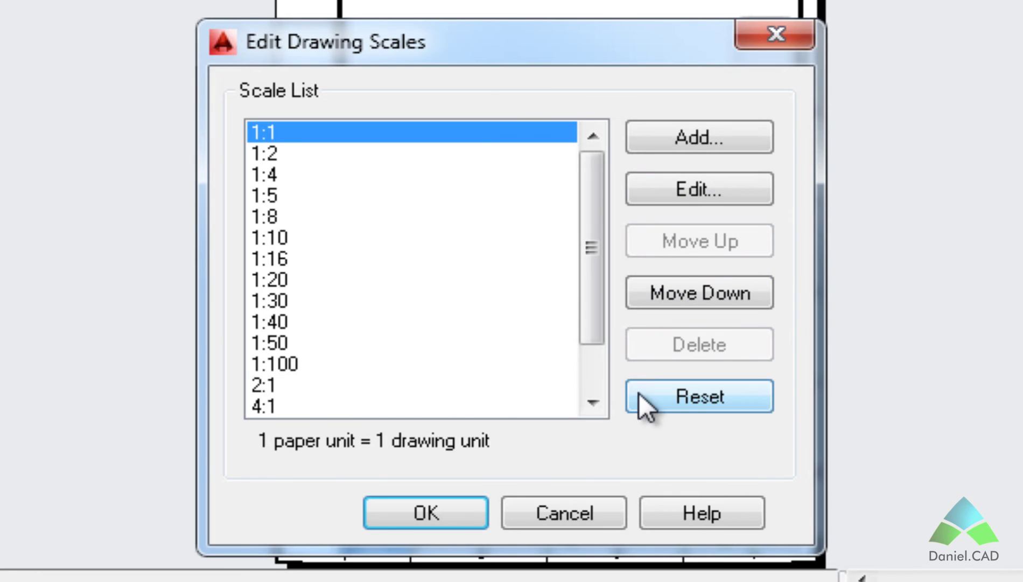
{"action": "left_click", "coordinate": [690, 150]}
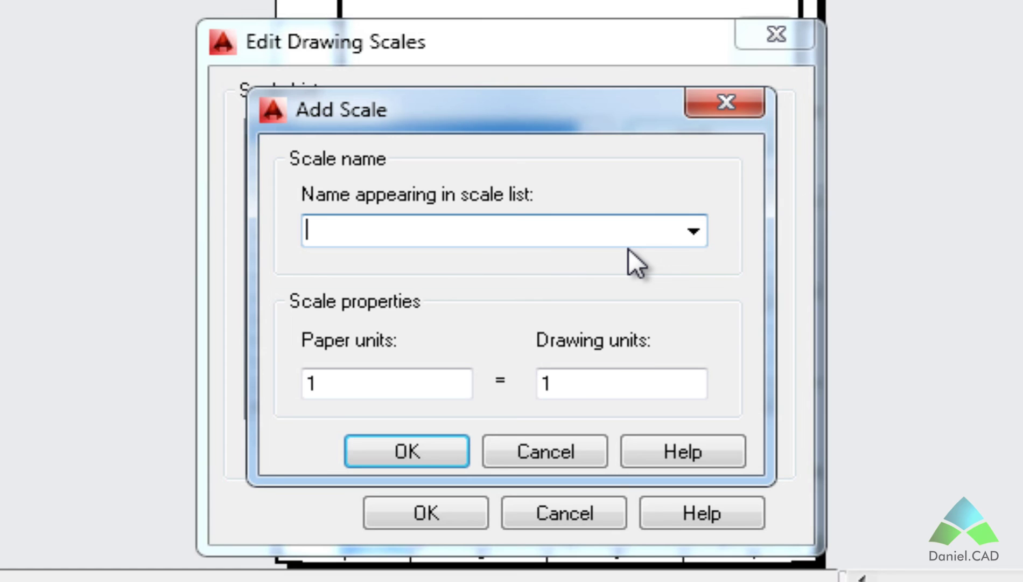
{"action": "type", "text": "1:100 - Civil"}
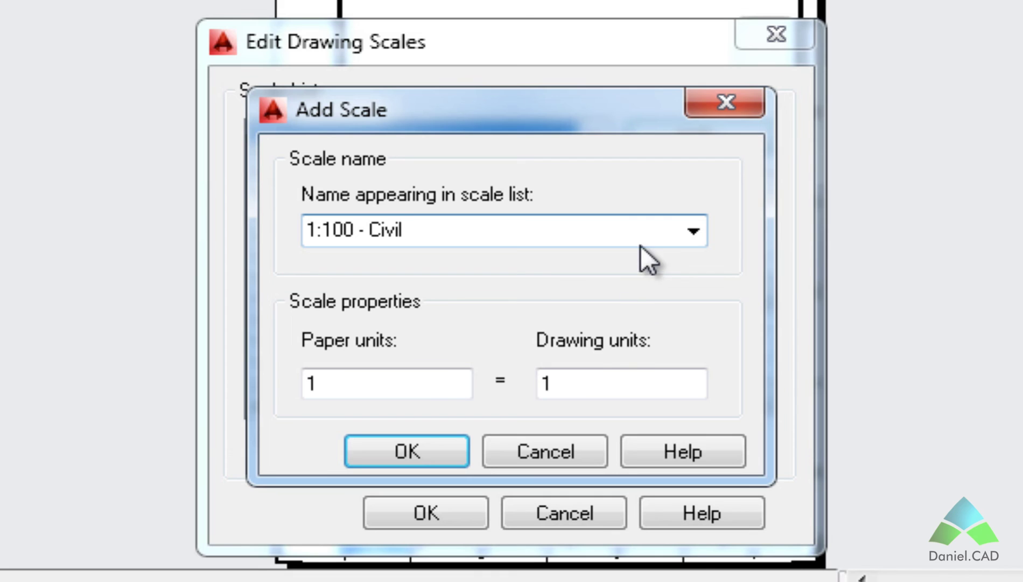
{"action": "left_click", "coordinate": [393, 379]}
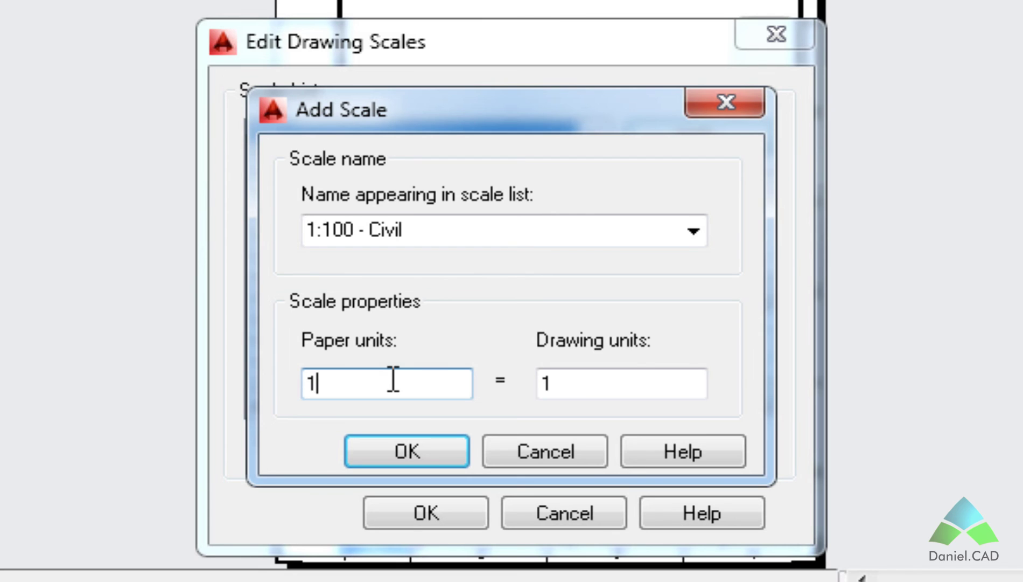
{"action": "type", "text": "000"}
{"action": "key", "text": "Tab"}
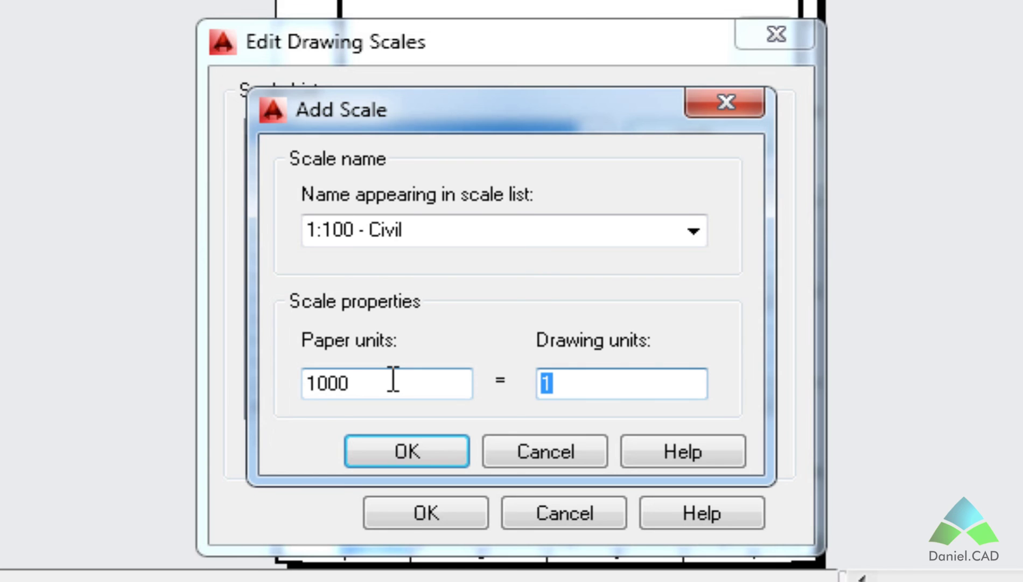
{"action": "type", "text": "100"}
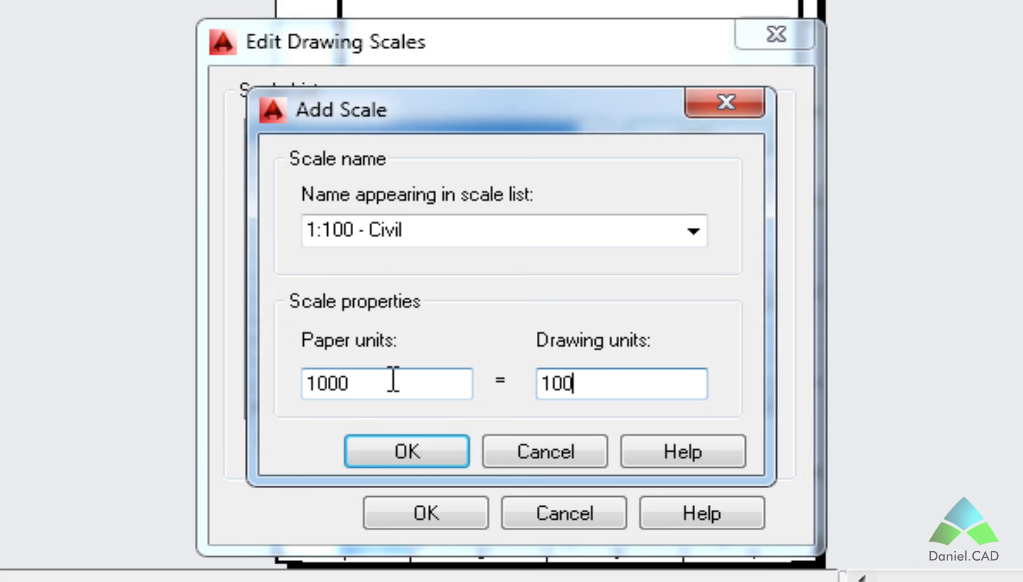
{"action": "left_click", "coordinate": [407, 445]}
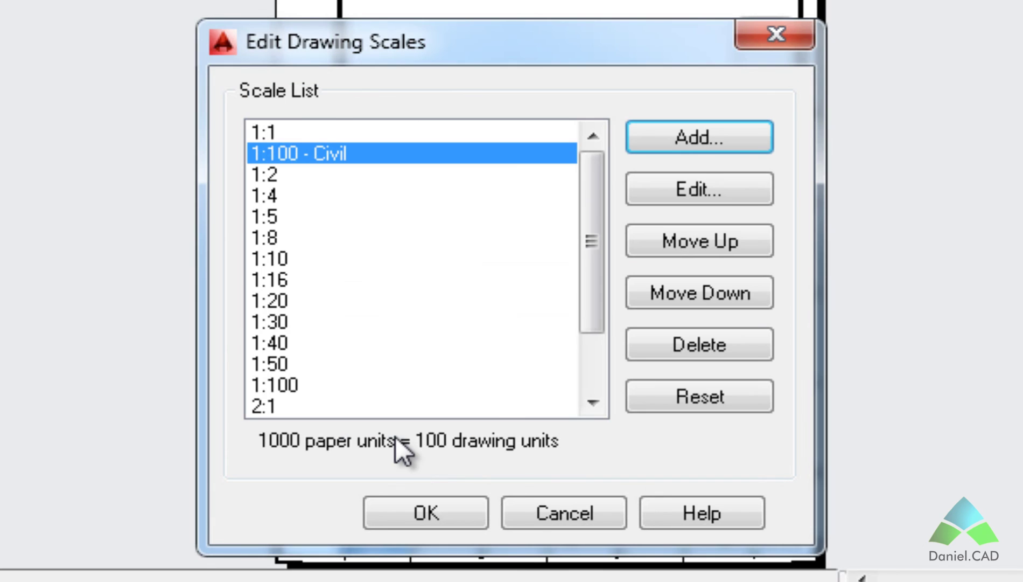
Add a custom drawing scale named "1:150 - Civil" with 1000 paper units equal to 150 drawing units.
{"action": "left_click", "coordinate": [692, 152]}
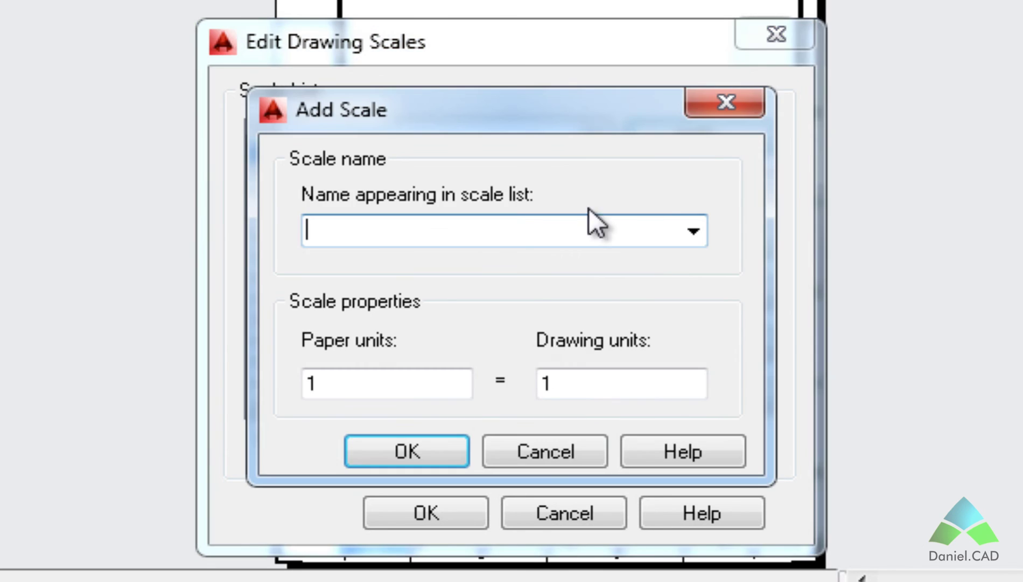
{"action": "type", "text": "1:15"}
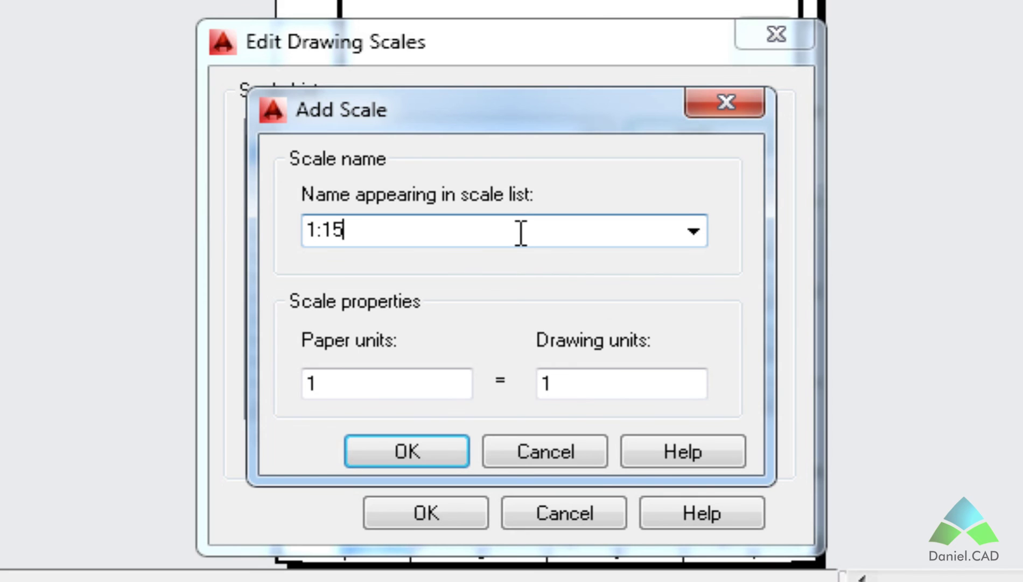
{"action": "type", "text": "0 - Civil"}
{"action": "key", "text": "Tab"}
{"action": "type", "text": "10000"}
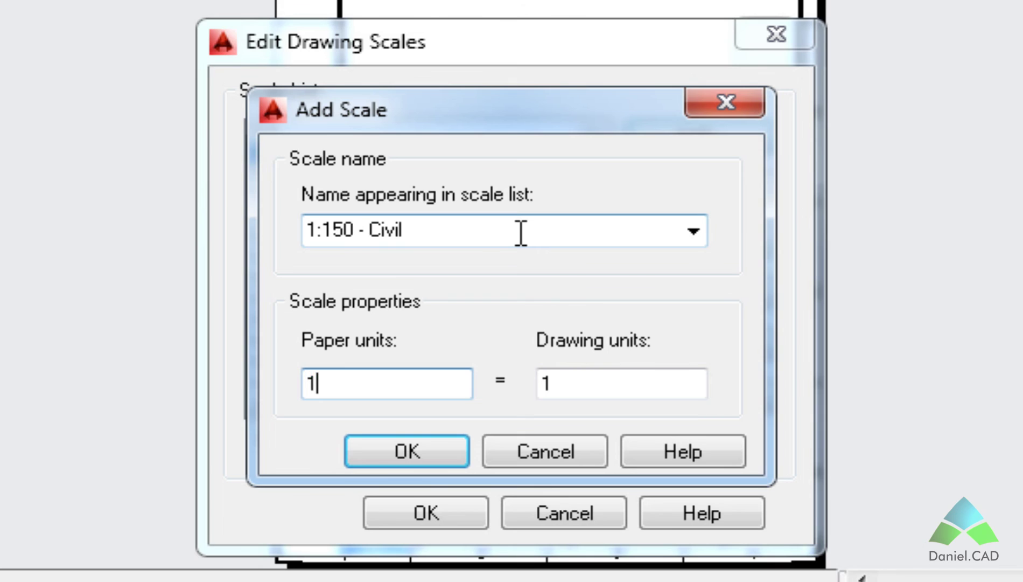
{"action": "key", "text": "BackSpace"}
{"action": "key", "text": "Tab"}
{"action": "type", "text": "150"}
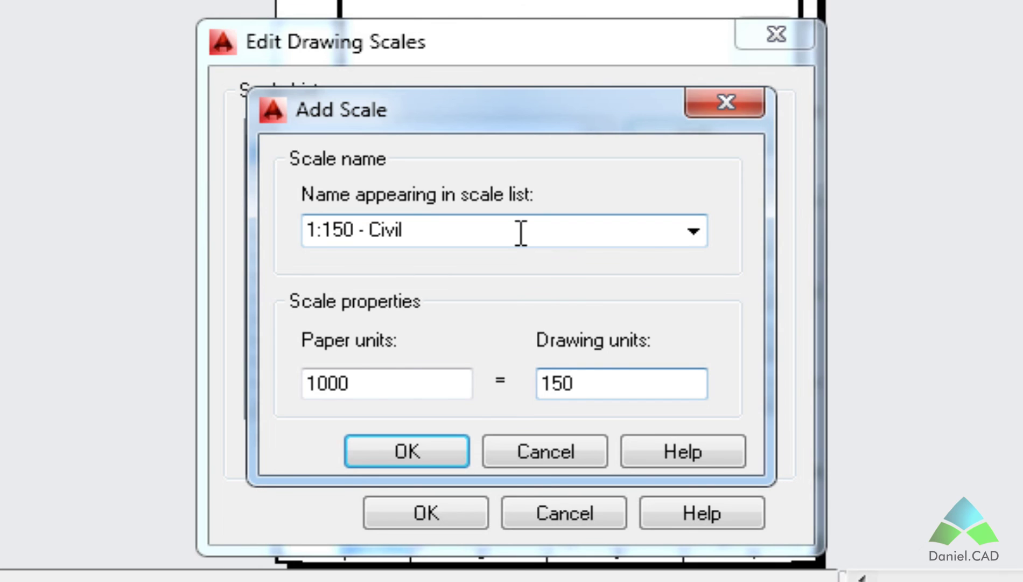
{"action": "left_click", "coordinate": [431, 438]}
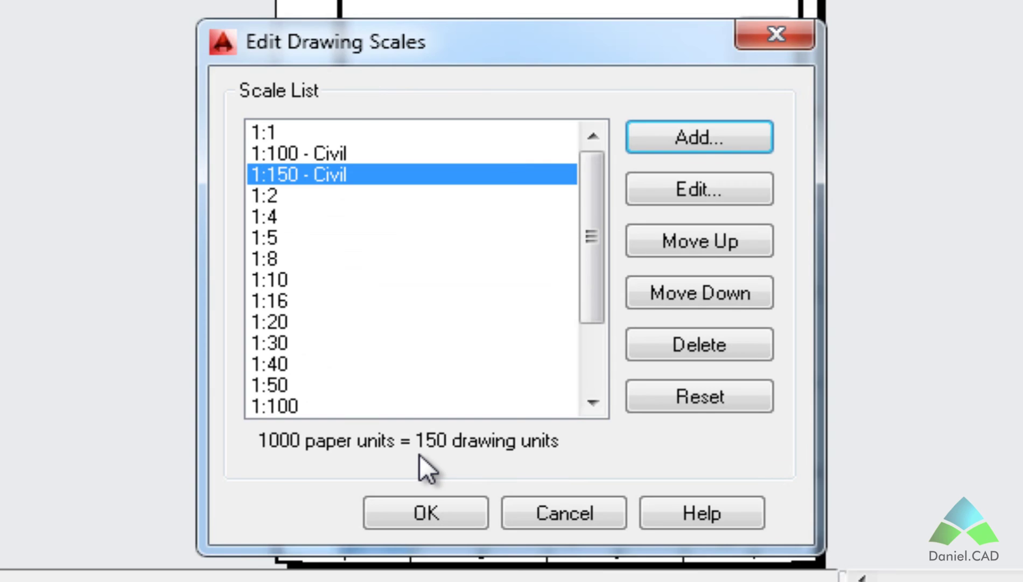
Move 1:100 - Civil and 1:150 - Civil above 1:1 in the drawing scale list and accept the changes.
{"action": "left_click", "coordinate": [318, 157]}
{"action": "left_click", "coordinate": [322, 178]}
{"action": "left_click", "coordinate": [324, 158]}
{"action": "left_click", "coordinate": [328, 171]}
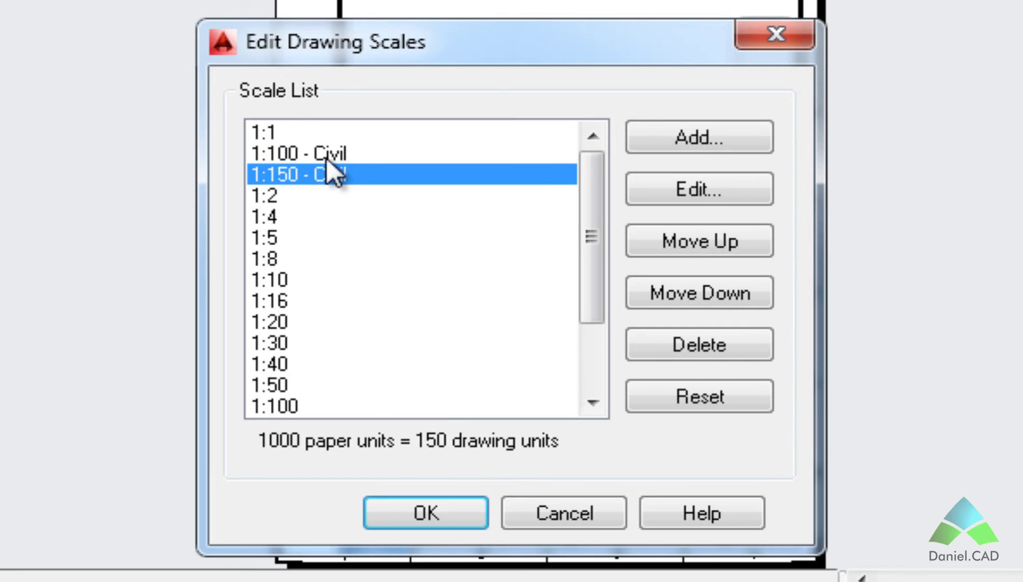
{"action": "left_click", "coordinate": [327, 156]}
{"action": "left_click", "coordinate": [665, 240]}
{"action": "left_click", "coordinate": [345, 179]}
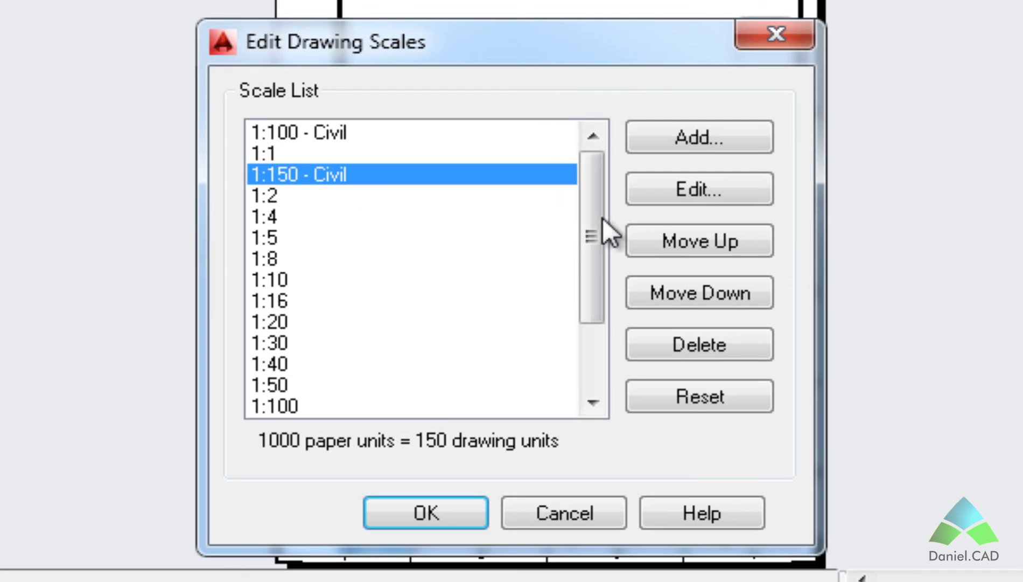
{"action": "left_click", "coordinate": [646, 240]}
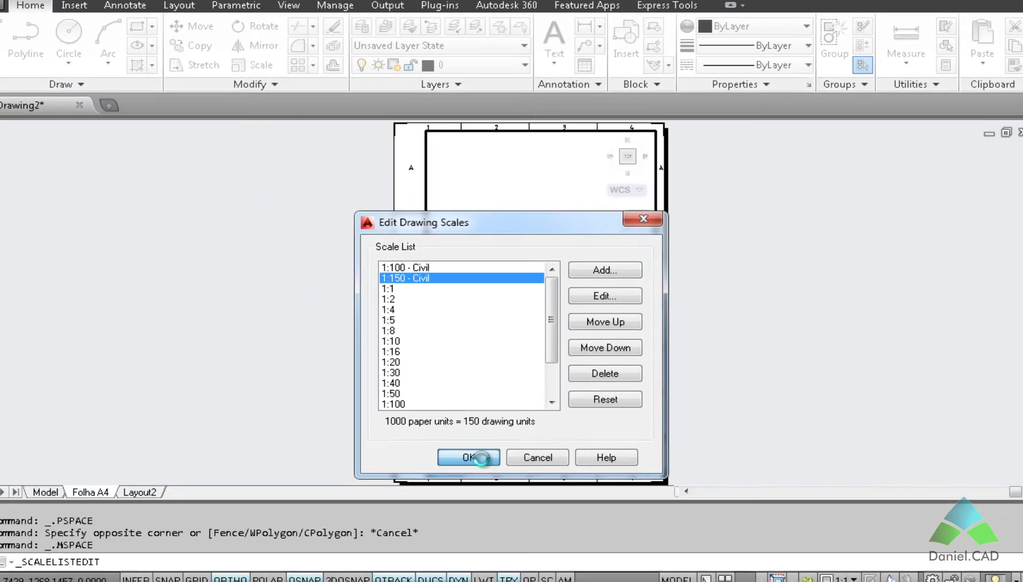
{"action": "left_click", "coordinate": [427, 512]}
Set the active viewport's scale to 1:100 - Civil and center the house floor plan in it.
{"action": "middle_click_drag", "start_coordinate": [517, 345], "coordinate": [529, 350]}
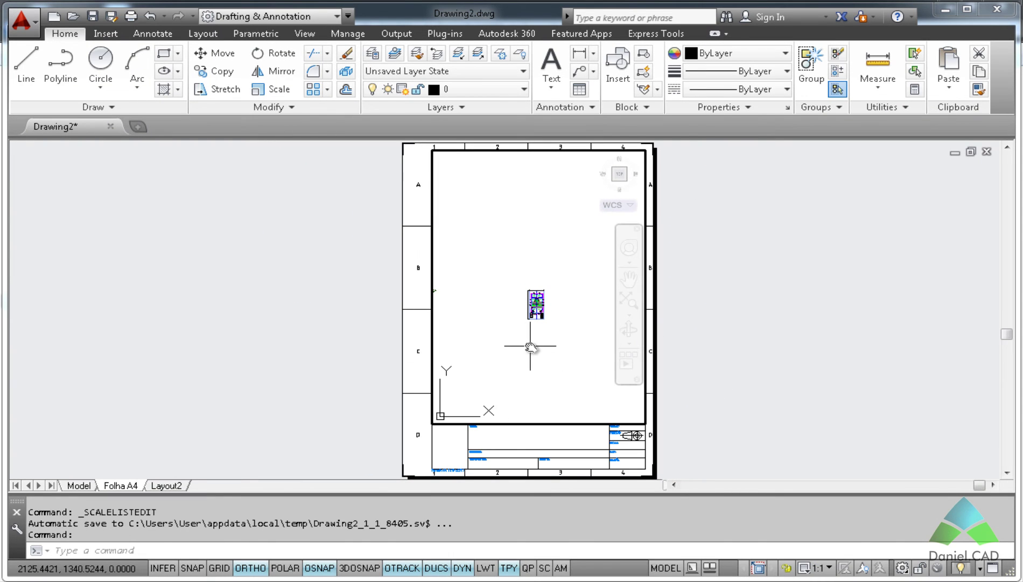
{"action": "left_click", "coordinate": [823, 568]}
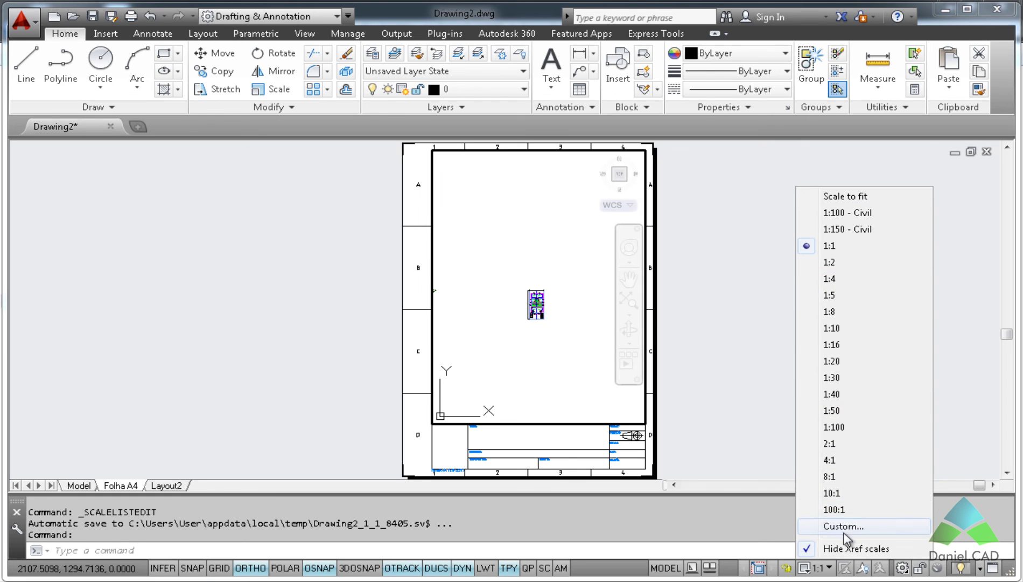
{"action": "left_click", "coordinate": [859, 213]}
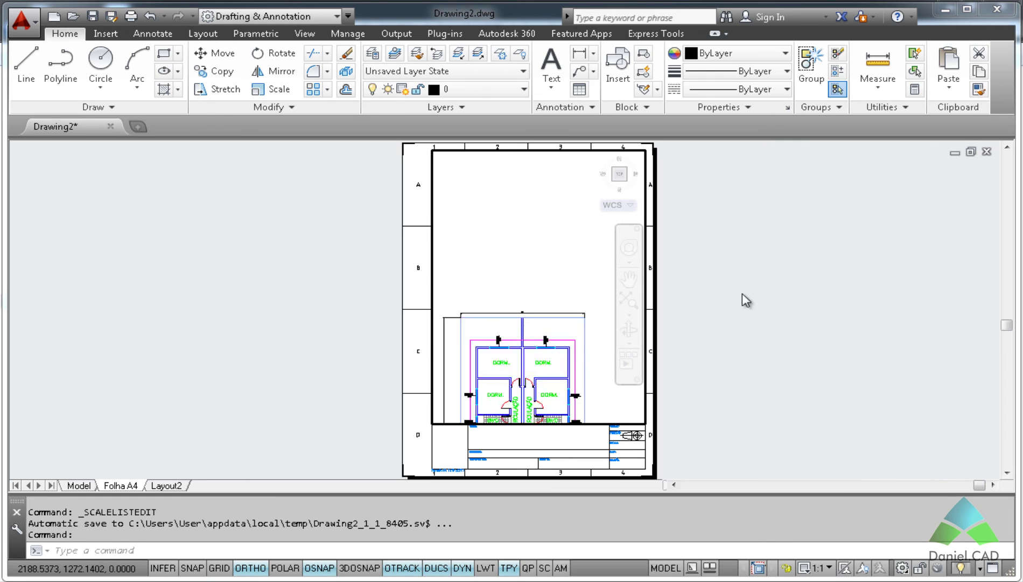
{"action": "middle_click_drag", "start_coordinate": [535, 331], "coordinate": [561, 198]}
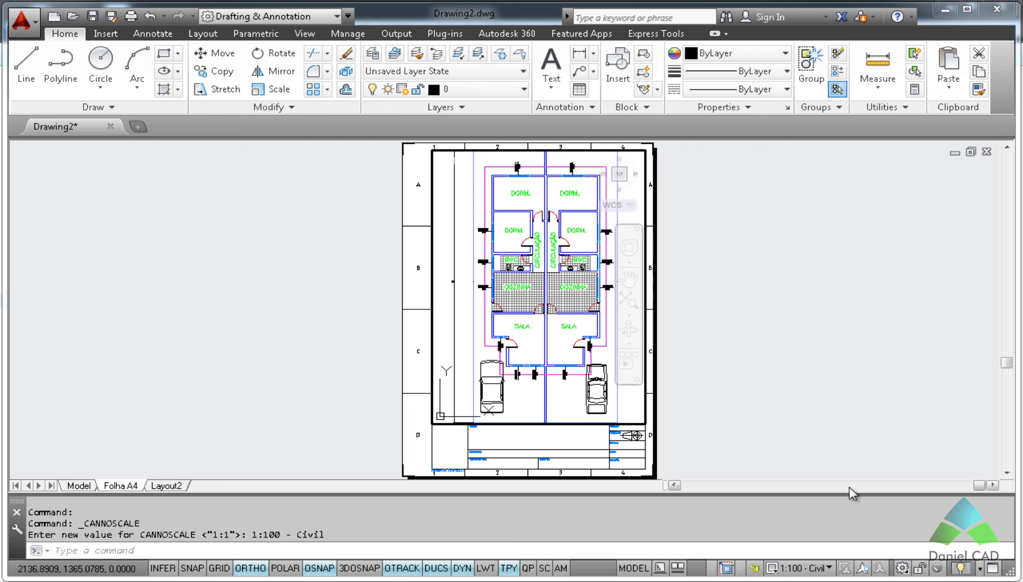
Set the viewport's scale to 1:150 - Civil and adjust the house plan's position within the frame.
{"action": "left_click", "coordinate": [802, 567]}
{"action": "left_click", "coordinate": [810, 229]}
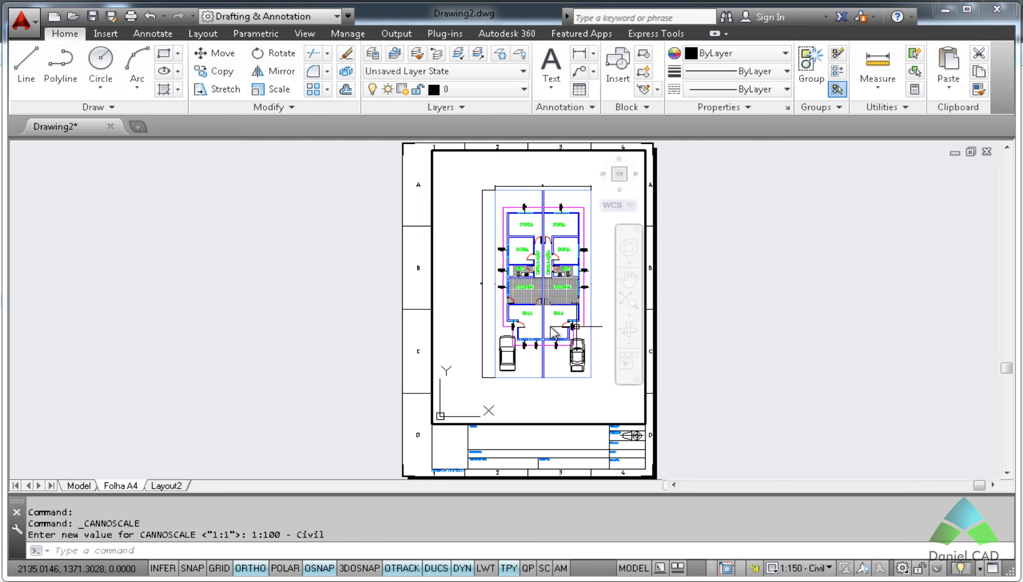
{"action": "middle_click_drag", "start_coordinate": [548, 321], "coordinate": [545, 328]}
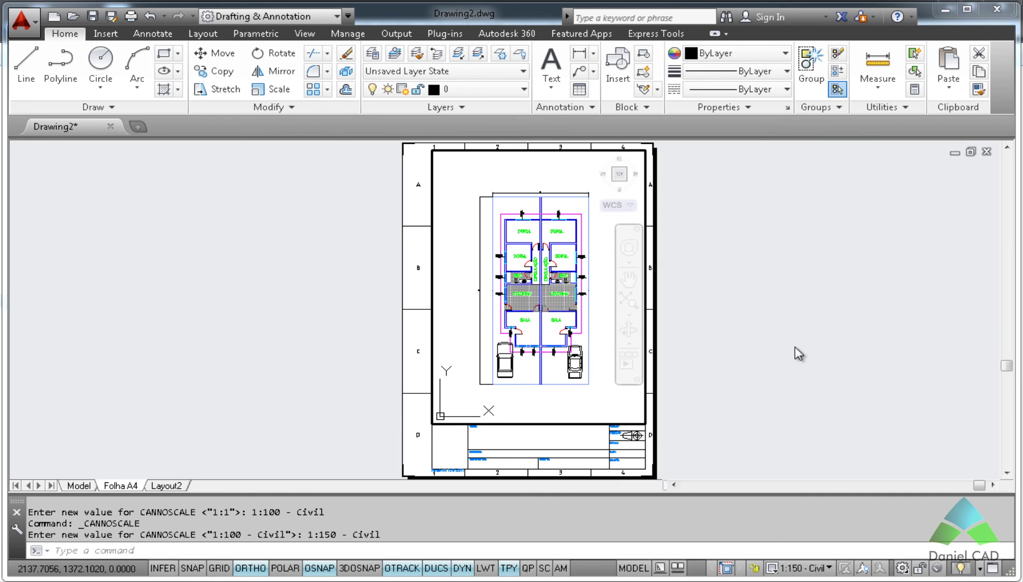
Add a custom drawing scale named "1:125 - Civil" with 1000 paper units equal to 125 drawing units, and accept the scale list.
{"action": "left_click", "coordinate": [802, 571]}
{"action": "left_click", "coordinate": [808, 533]}
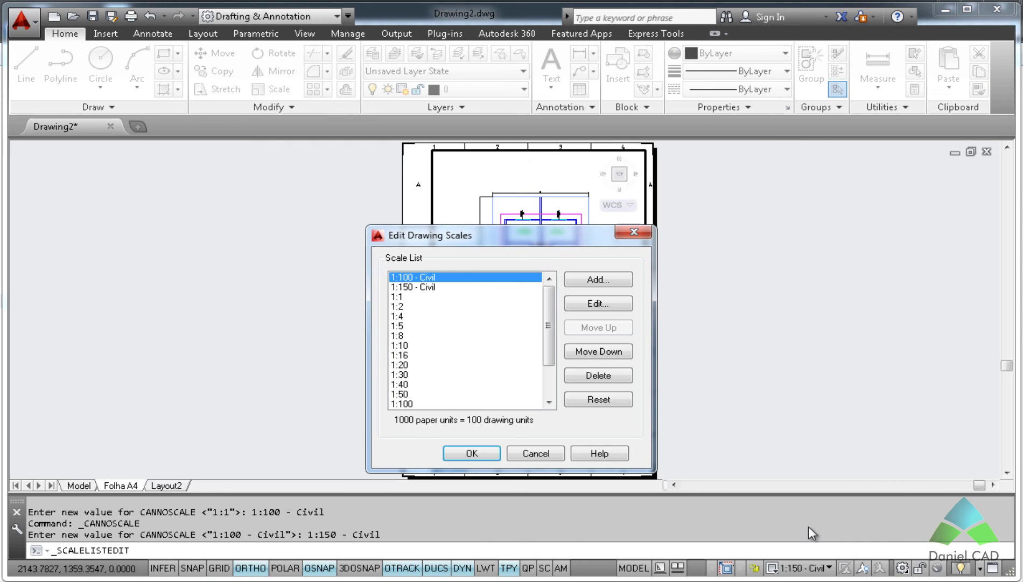
{"action": "left_click", "coordinate": [573, 279]}
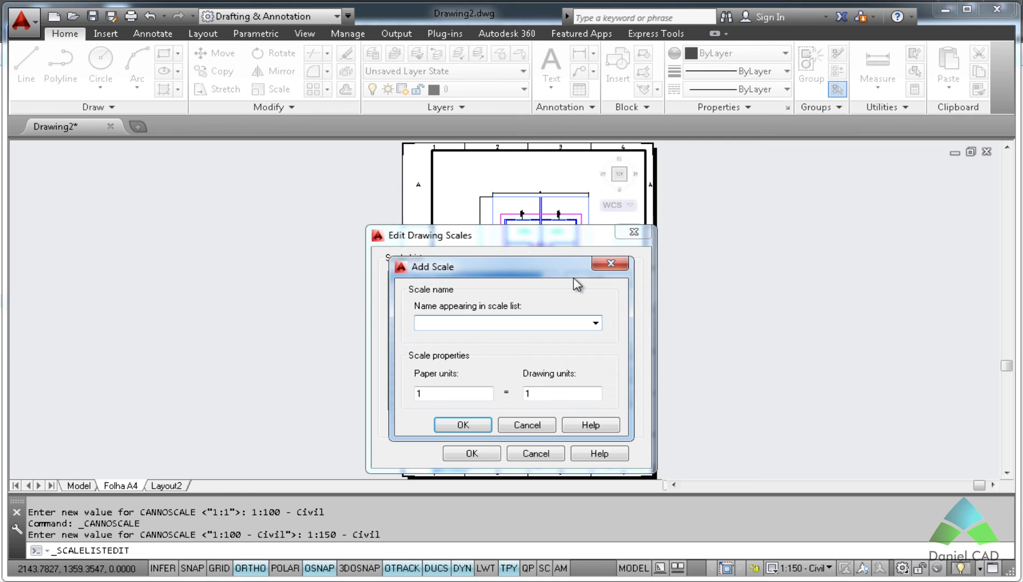
{"action": "type", "text": "1:125 - Civil"}
{"action": "key", "text": "Tab"}
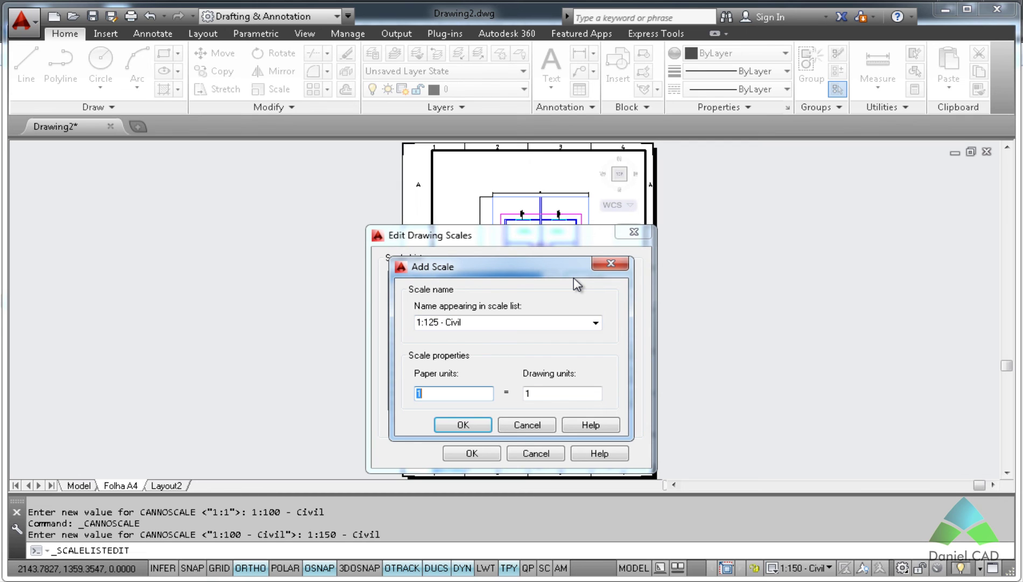
{"action": "type", "text": "1000"}
{"action": "key", "text": "Tab"}
{"action": "type", "text": "12"}
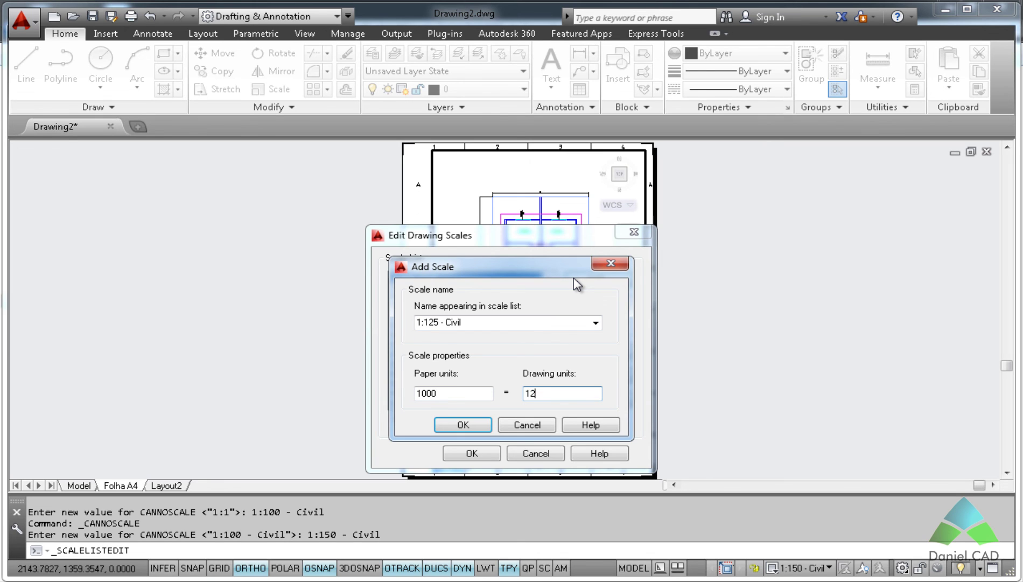
{"action": "type", "text": "5"}
{"action": "left_click", "coordinate": [463, 424]}
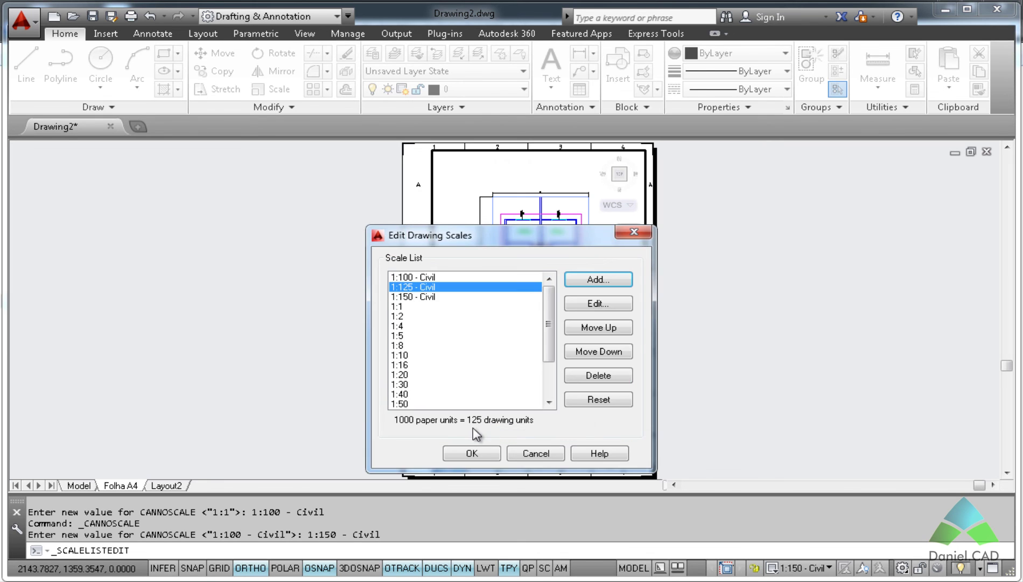
{"action": "left_click", "coordinate": [461, 454]}
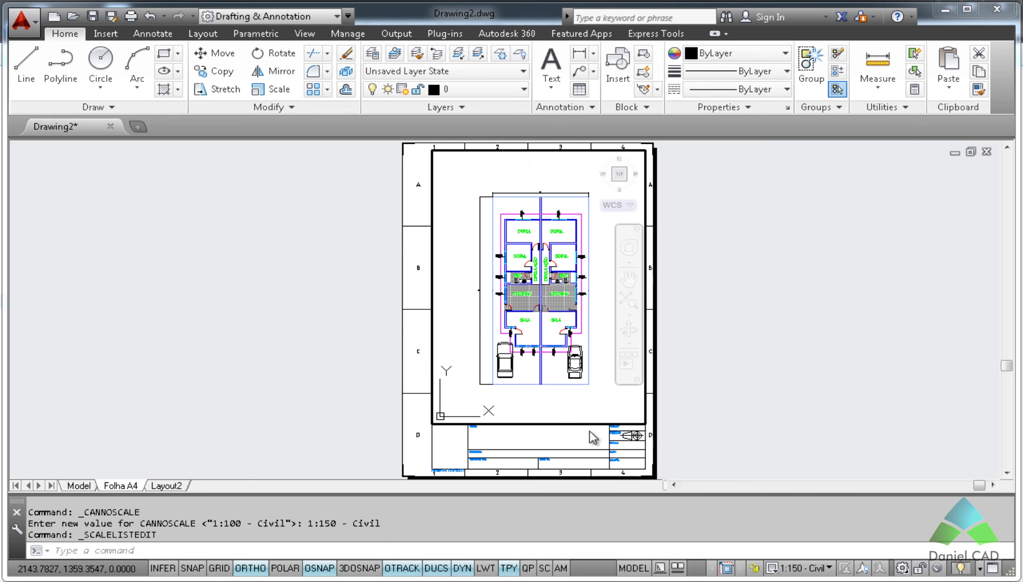
Set the viewport's scale to 1:125 - Civil and return to paper space.
{"action": "left_click", "coordinate": [829, 568]}
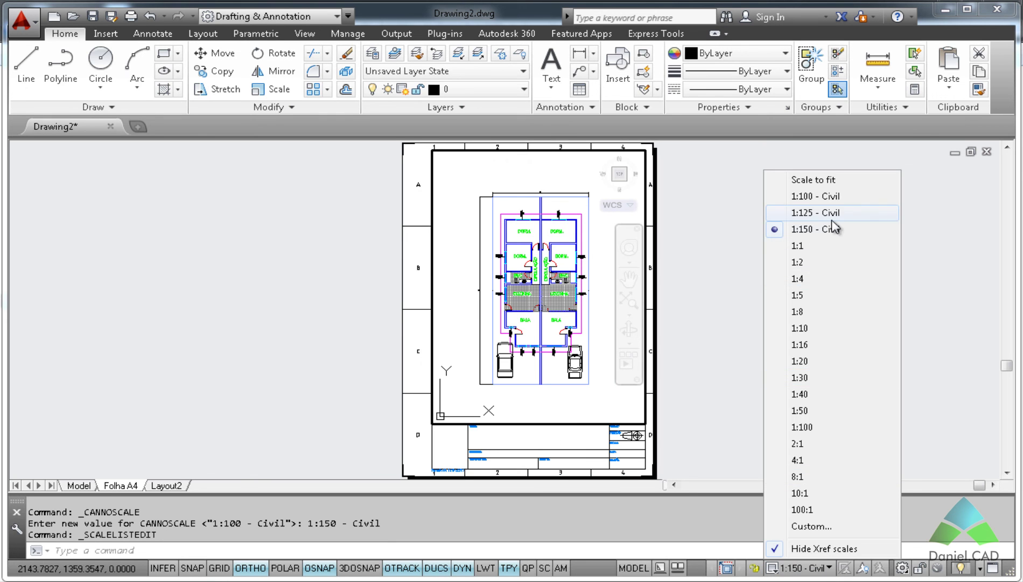
{"action": "left_click", "coordinate": [812, 212]}
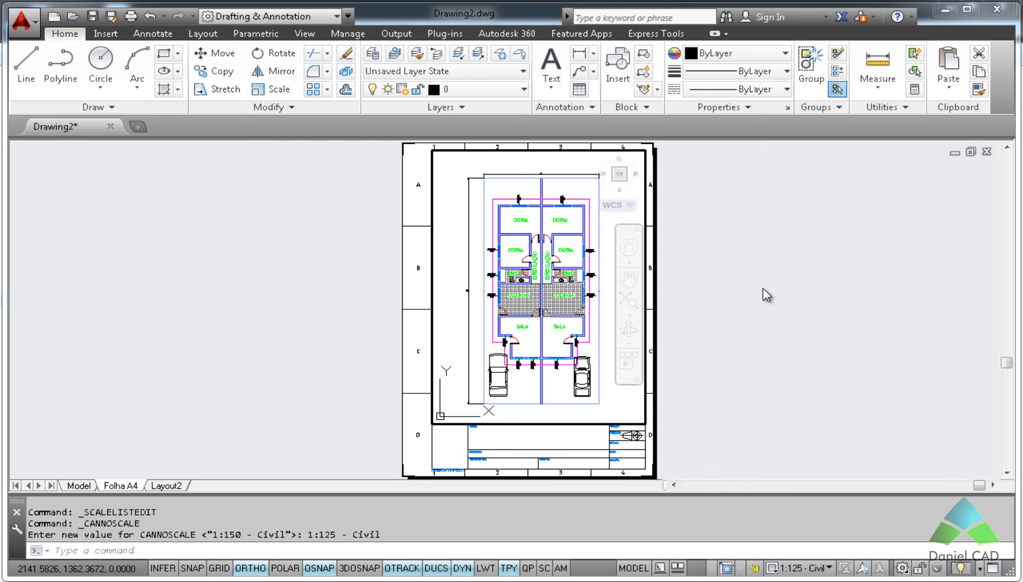
{"action": "double_click", "coordinate": [763, 290]}
{"action": "middle_click_drag", "start_coordinate": [762, 289], "coordinate": [738, 309]}
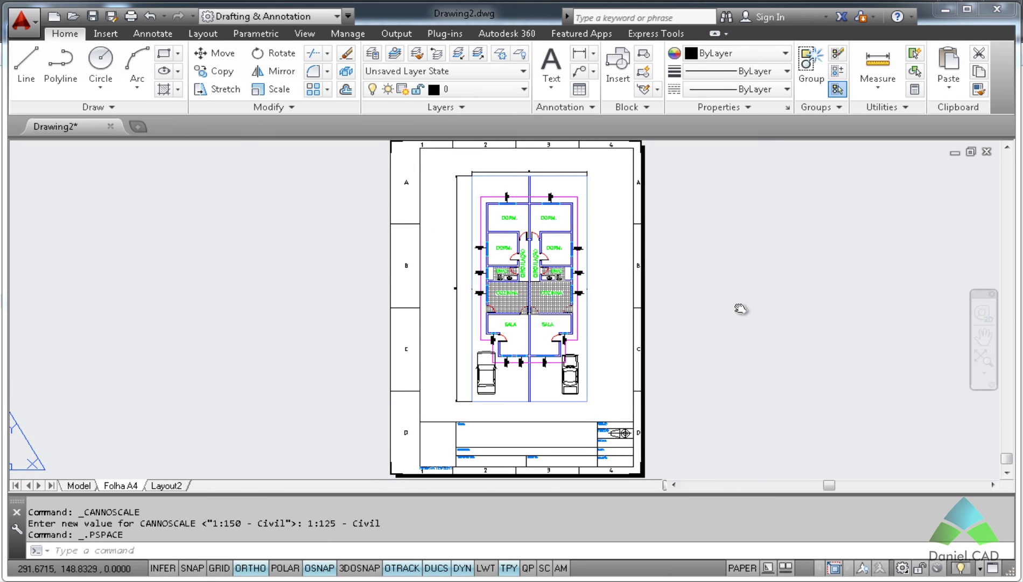
{"action": "scroll", "coordinate": [738, 309], "scroll_direction": "up", "scroll_amount": 2}
{"action": "scroll", "coordinate": [738, 309], "scroll_direction": "down", "scroll_amount": 2}
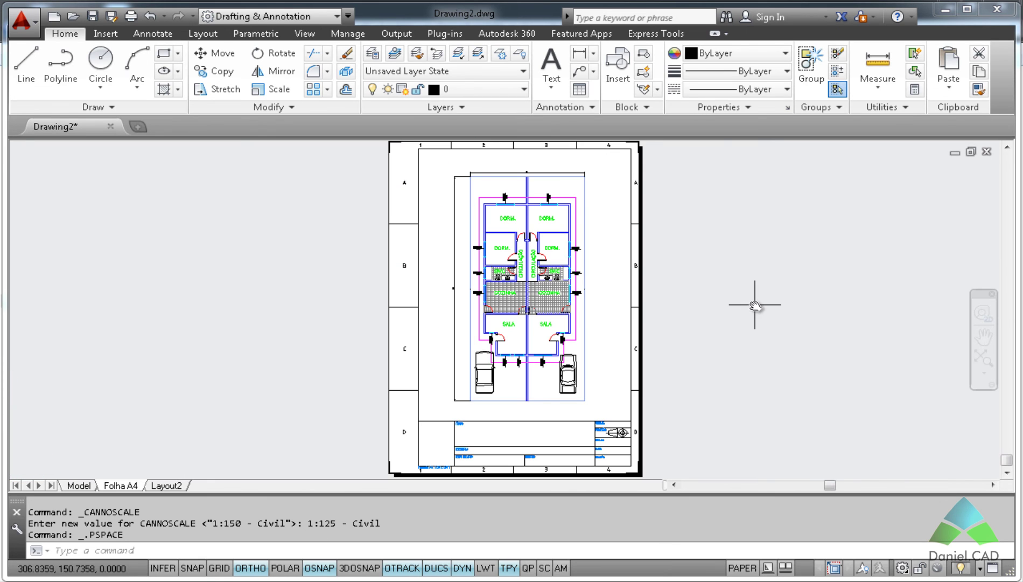
Create a copy of the Folha A4 layout and place it between Folha A4 and Layout2, keeping the name Folha A4 (2).
{"action": "right_click", "coordinate": [114, 486]}
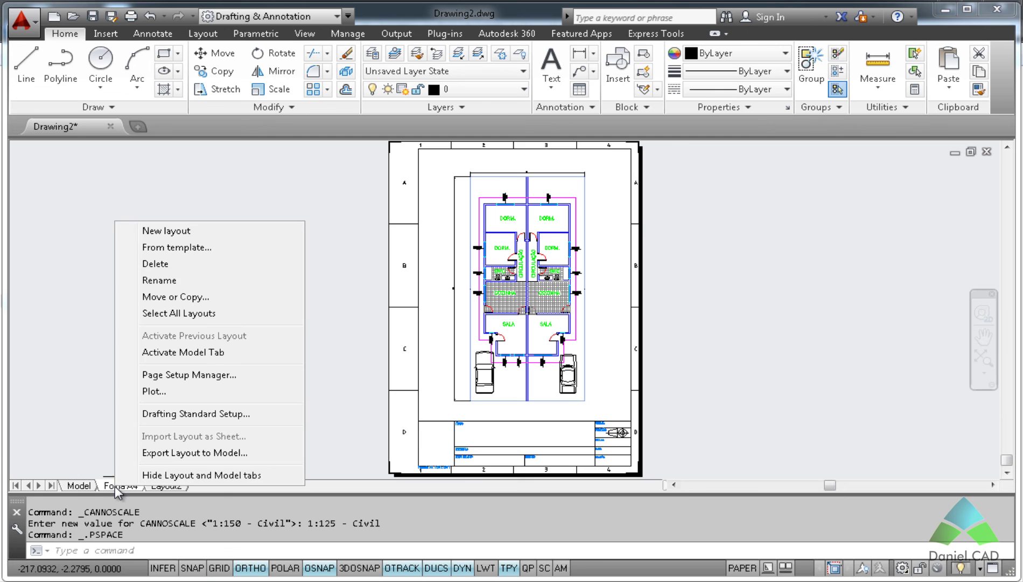
{"action": "left_click", "coordinate": [186, 305]}
{"action": "left_click", "coordinate": [408, 364]}
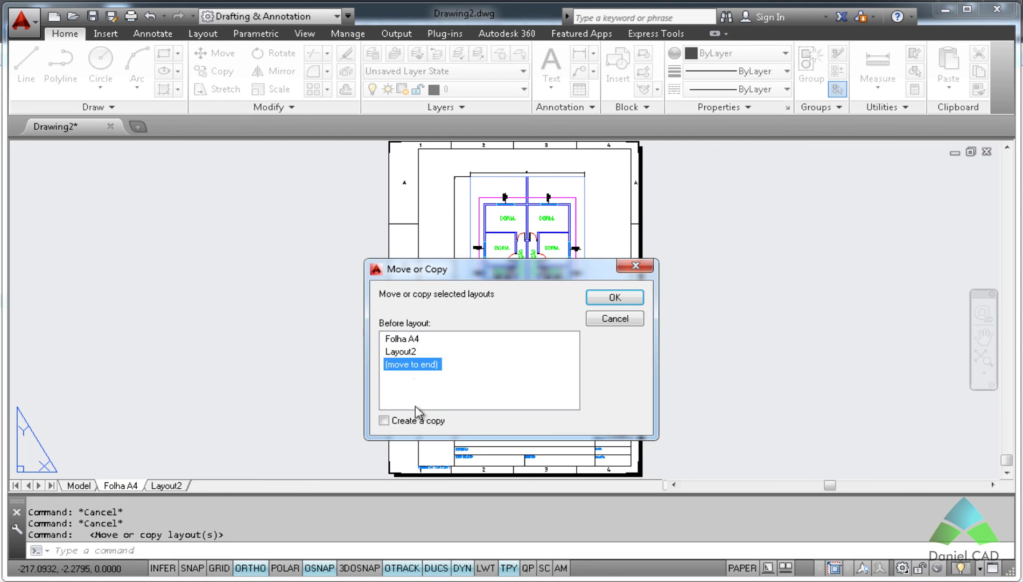
{"action": "left_click", "coordinate": [412, 420]}
{"action": "left_click", "coordinate": [603, 298]}
{"action": "left_click_drag", "start_coordinate": [218, 485], "coordinate": [160, 488]}
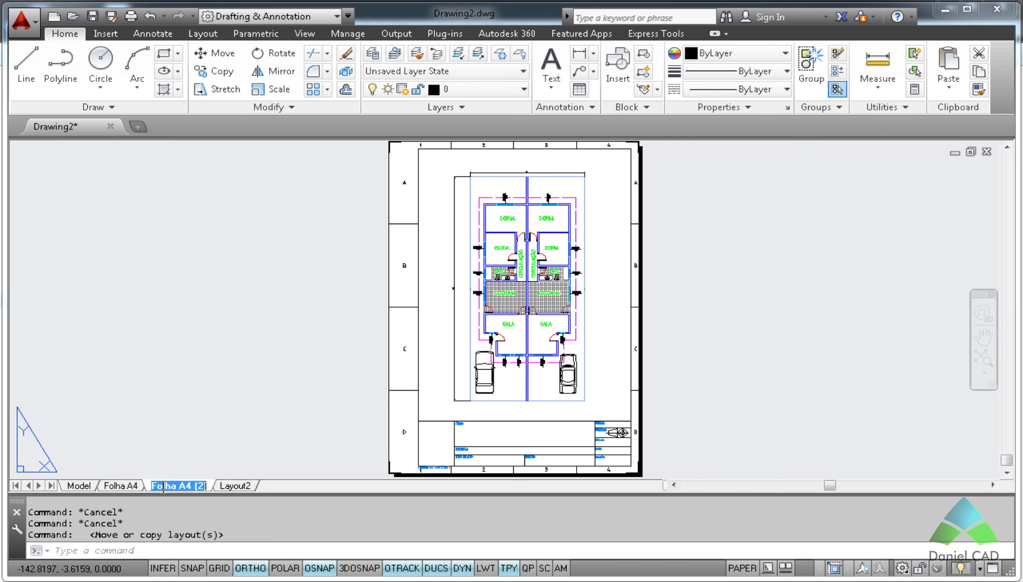
{"action": "left_click", "coordinate": [237, 450]}
Show the mechanical part's two views in the copied layout's viewport at 1:1, centered in the frame, and return to paper space.
{"action": "double_click", "coordinate": [497, 410]}
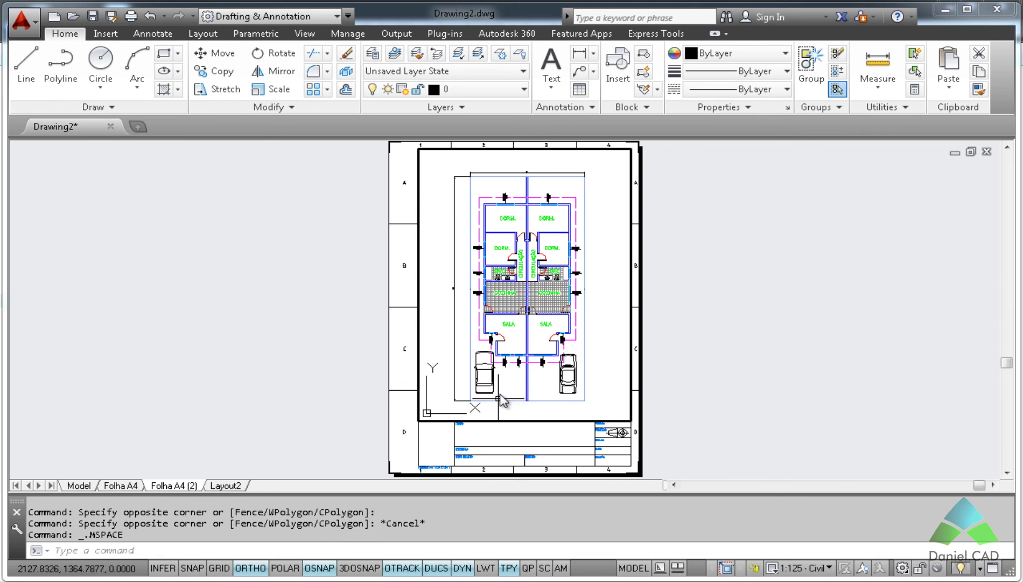
{"action": "scroll", "coordinate": [493, 374], "scroll_direction": "down", "scroll_amount": 8}
{"action": "scroll", "coordinate": [495, 376], "scroll_direction": "up", "scroll_amount": 6}
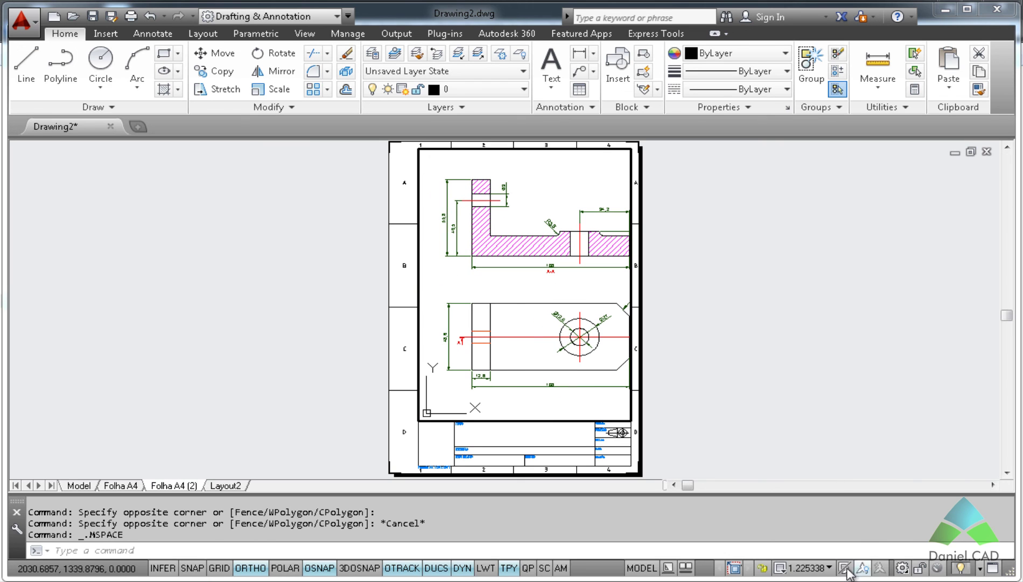
{"action": "left_click", "coordinate": [808, 568]}
{"action": "left_click", "coordinate": [806, 246]}
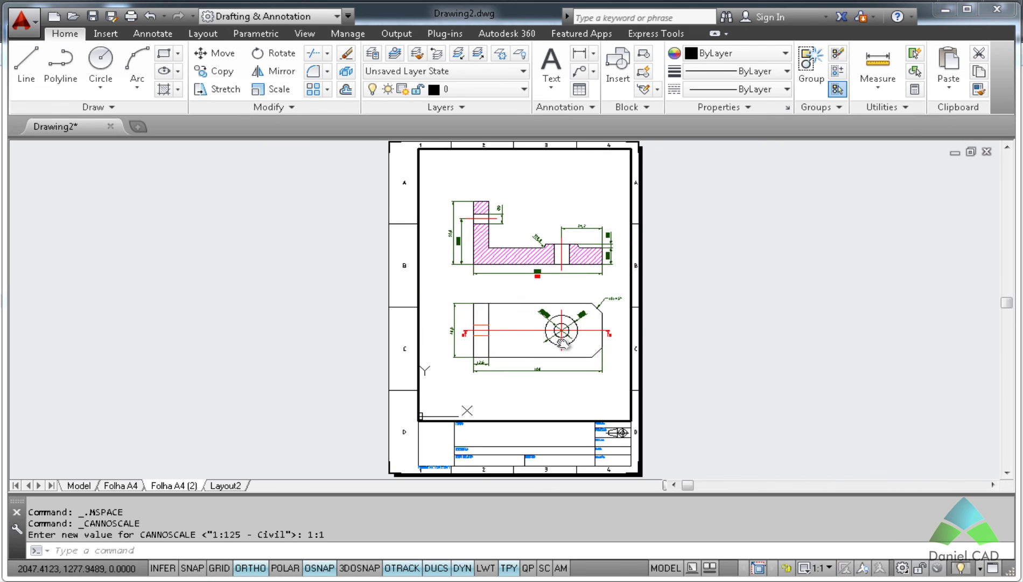
{"action": "double_click", "coordinate": [286, 342]}
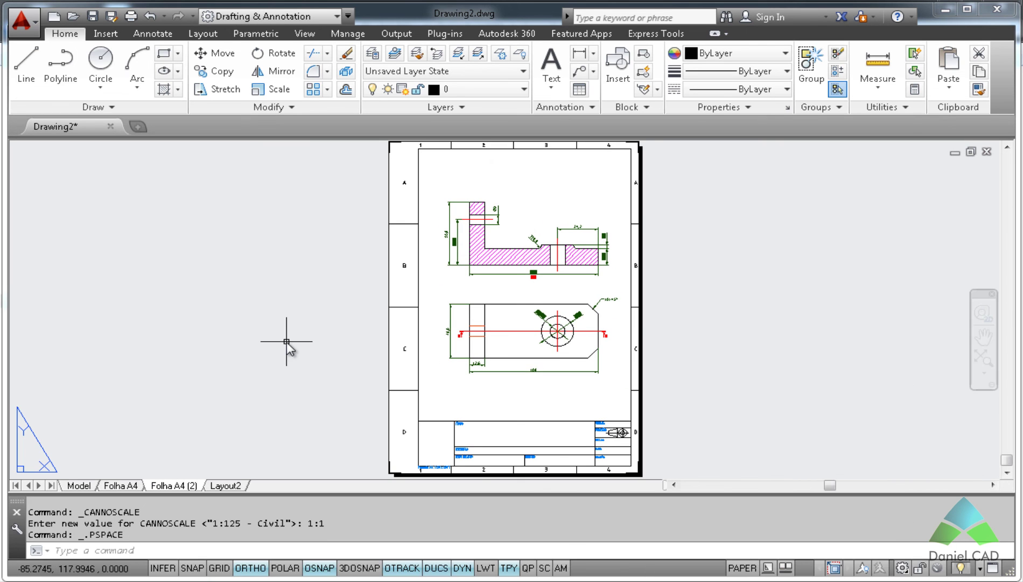
Compare the drawings shown in the Folha A4 and Folha A4 (2) layouts.
{"action": "left_click", "coordinate": [124, 485]}
{"action": "left_click", "coordinate": [173, 485]}
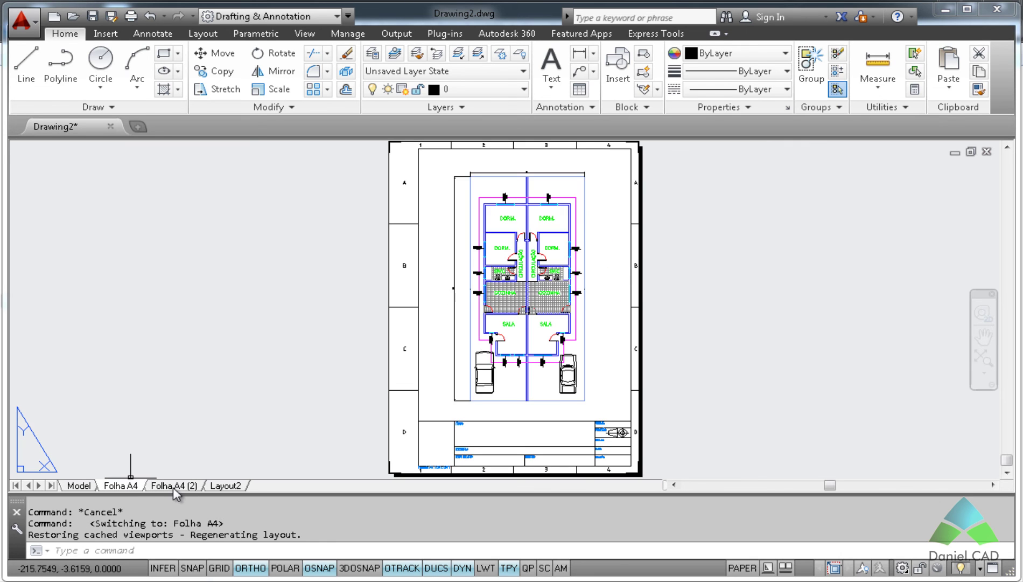
{"action": "left_click", "coordinate": [173, 485]}
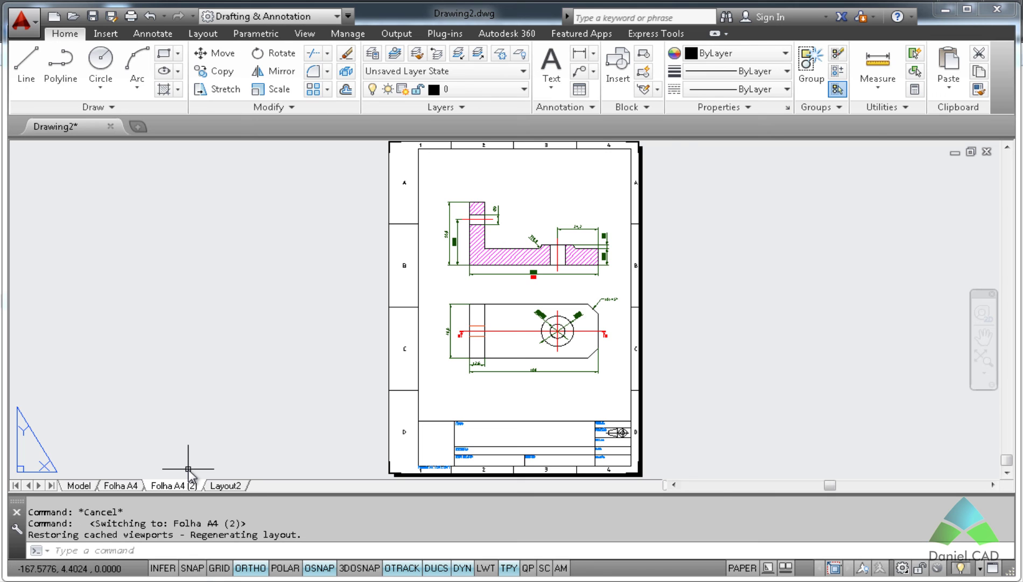
{"action": "left_click", "coordinate": [126, 485]}
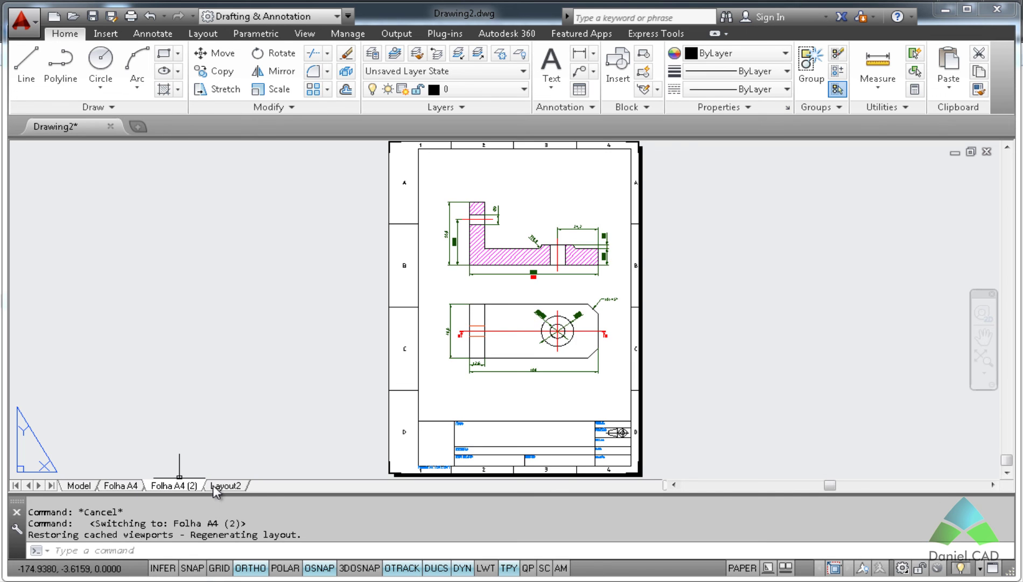
Delete Layout2 from the drawing and confirm the removal.
{"action": "left_click", "coordinate": [213, 485]}
{"action": "right_click", "coordinate": [221, 486]}
{"action": "left_click", "coordinate": [281, 263]}
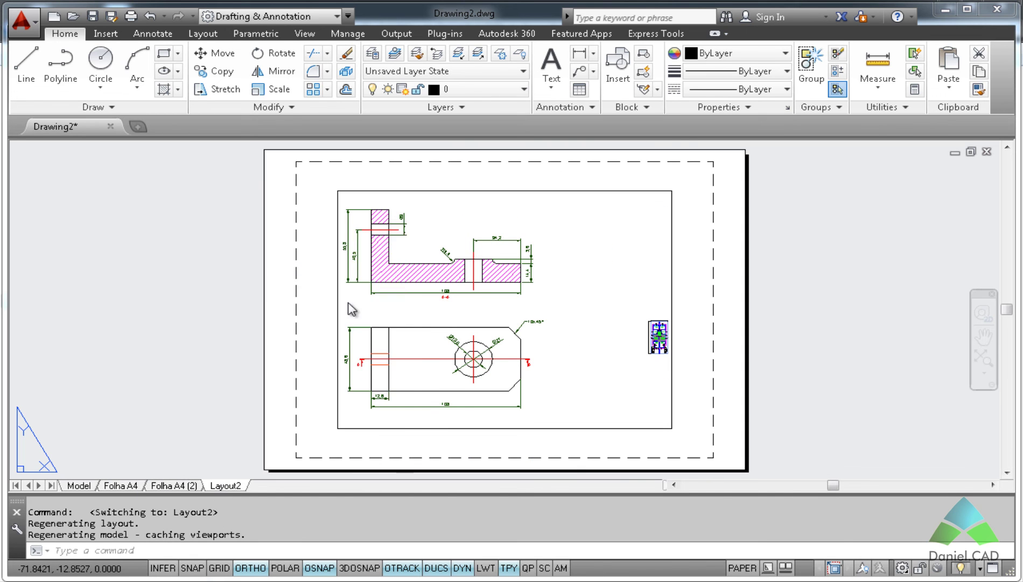
{"action": "left_click", "coordinate": [530, 357]}
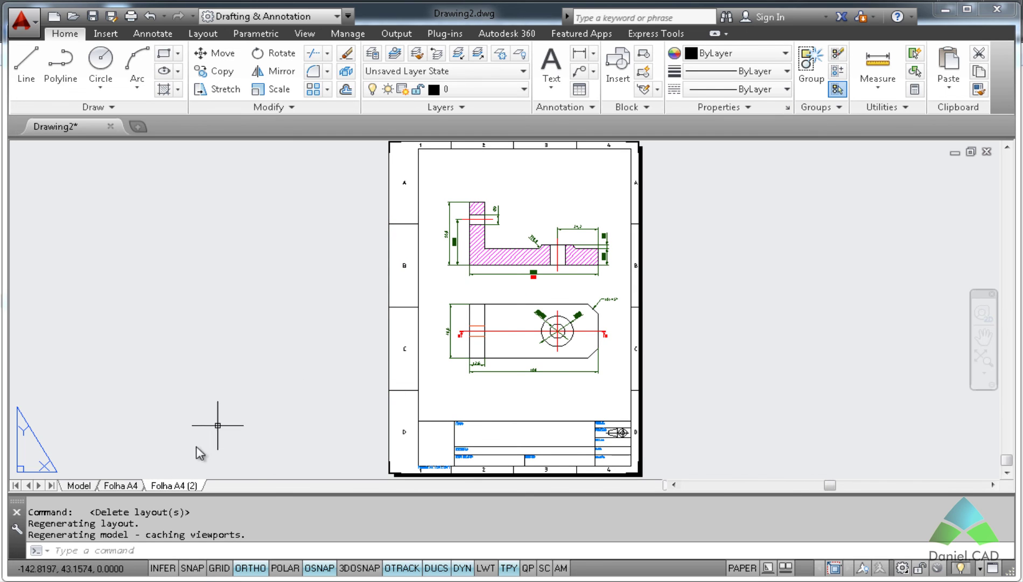
Plot the Folha A4 layout with DWG To PDF, saving it on the desktop as Drawing2-Folha A4.pdf.
{"action": "left_click", "coordinate": [127, 485]}
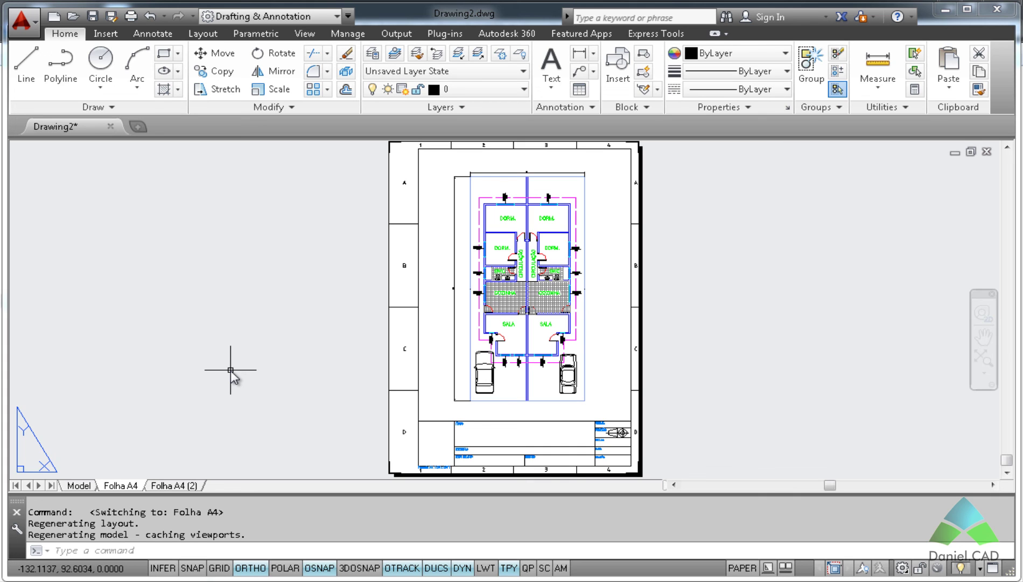
{"action": "left_click", "coordinate": [130, 16]}
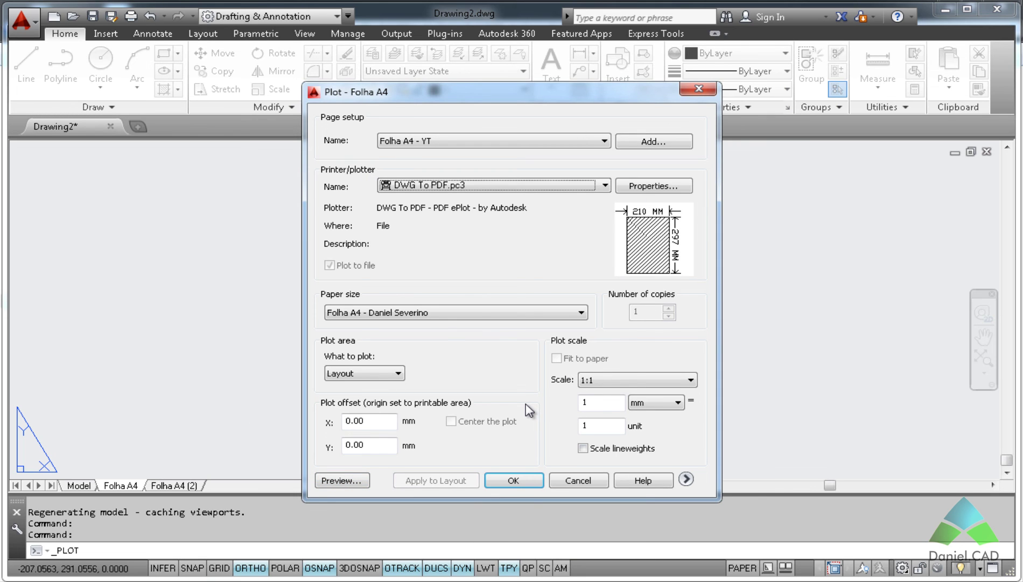
{"action": "left_click", "coordinate": [513, 479]}
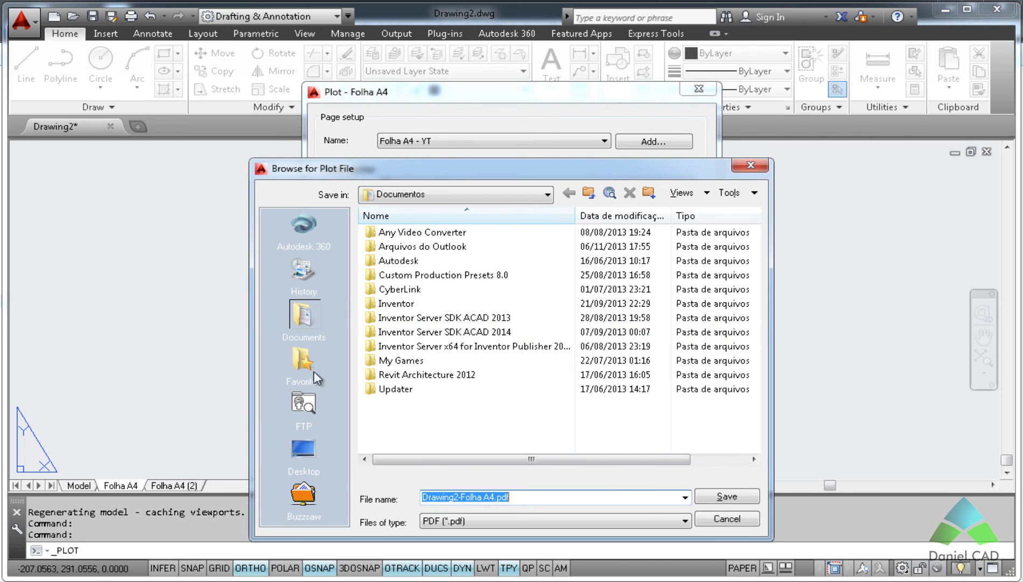
{"action": "left_click", "coordinate": [302, 455]}
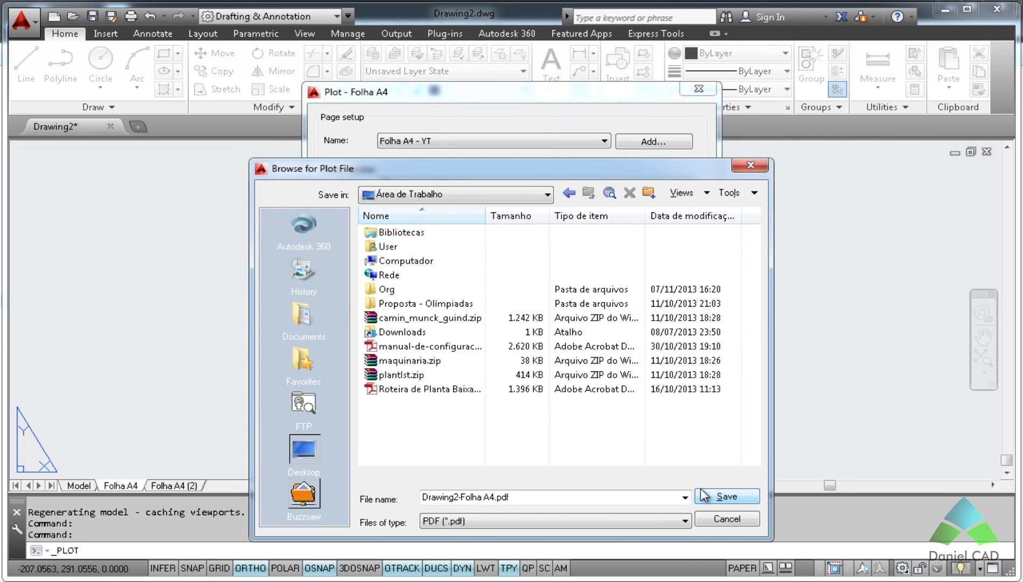
{"action": "left_click", "coordinate": [703, 494]}
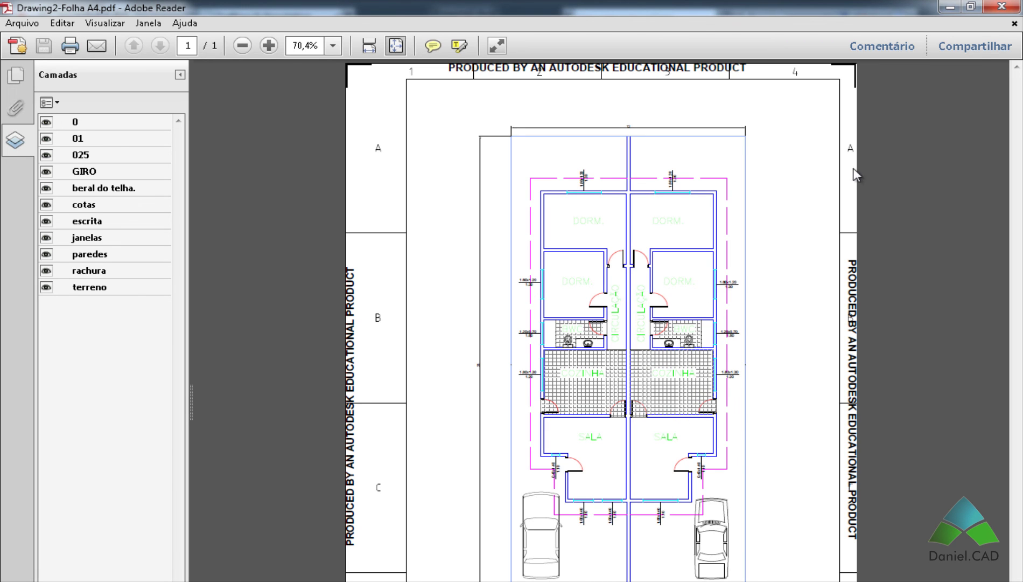
Examine the plotted floor plan sheet in Adobe Reader at 100% and at 66,7% zoom.
{"action": "left_click", "coordinate": [971, 7]}
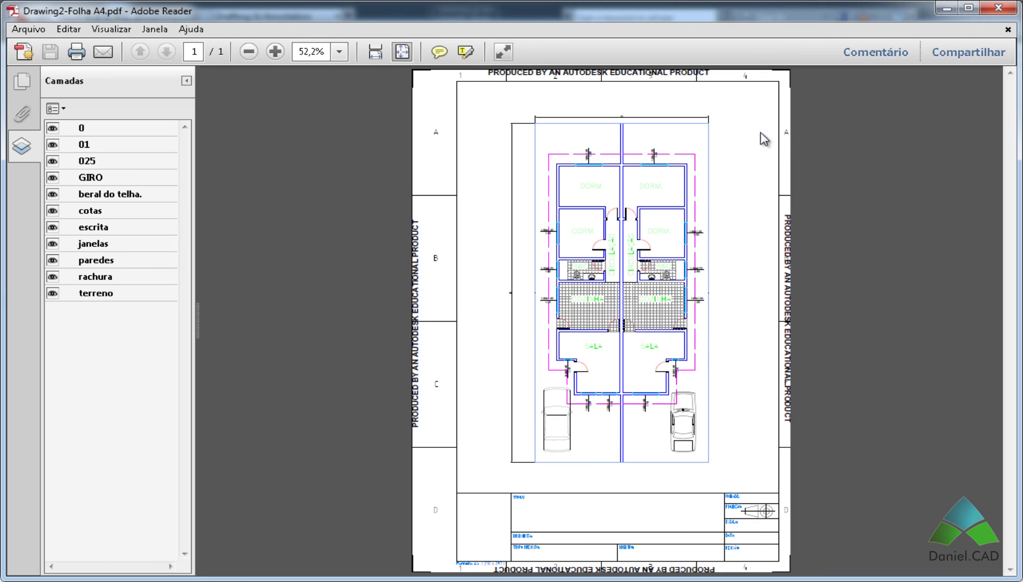
{"action": "key", "text": "ctrl+1"}
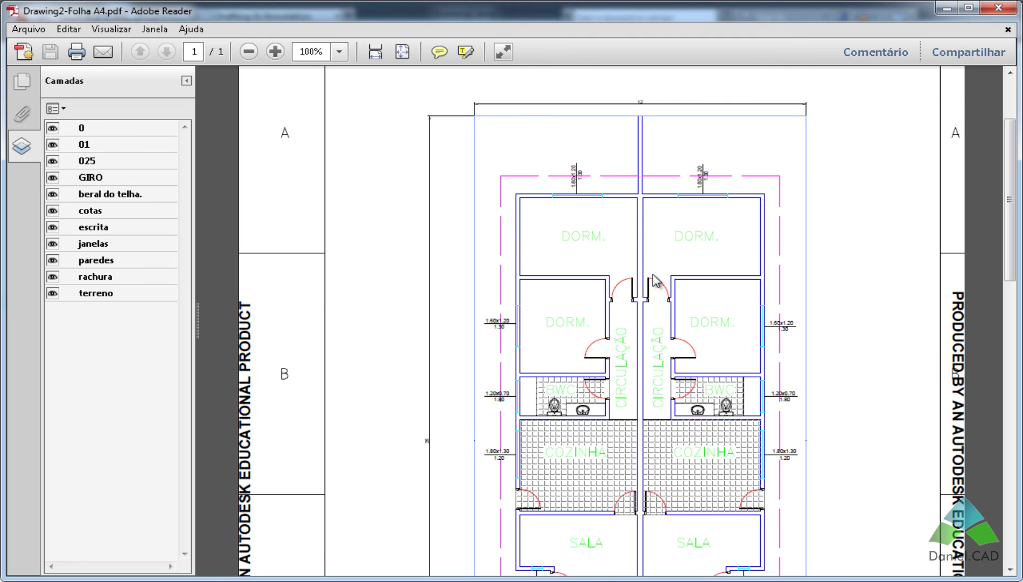
{"action": "scroll", "coordinate": [652, 278], "scroll_direction": "up", "scroll_amount": 2}
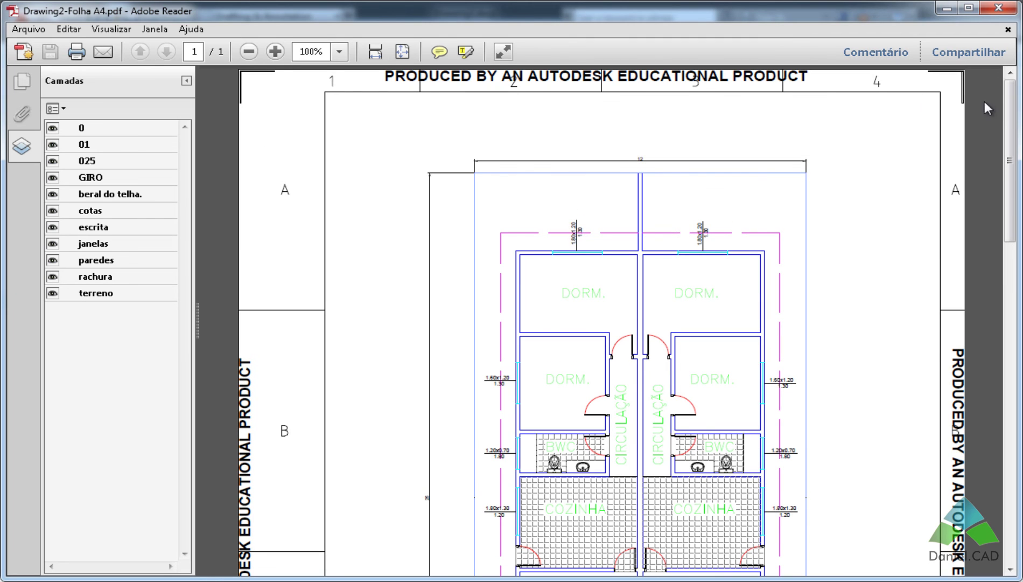
{"action": "left_click_drag", "start_coordinate": [1020, 231], "coordinate": [1013, 231]}
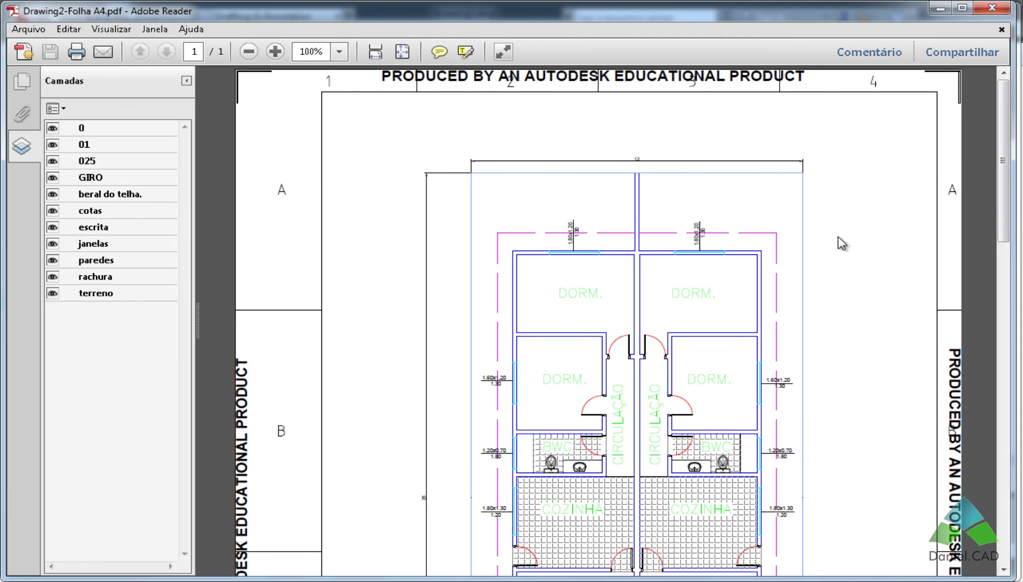
{"action": "left_click_drag", "start_coordinate": [1012, 143], "coordinate": [1018, 141]}
{"action": "scroll", "coordinate": [614, 272], "scroll_direction": "down", "scroll_amount": 3, "text": "ctrl"}
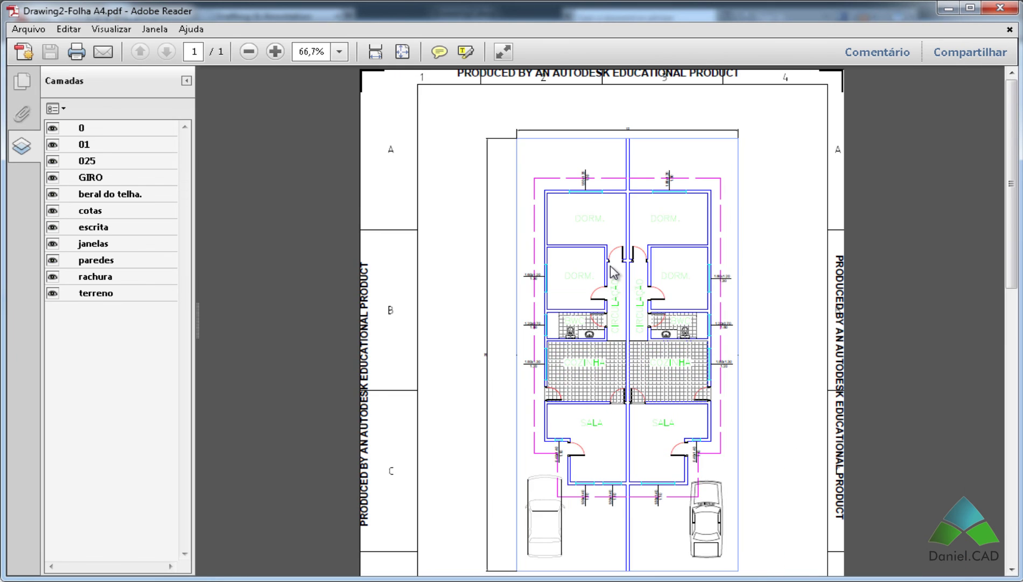